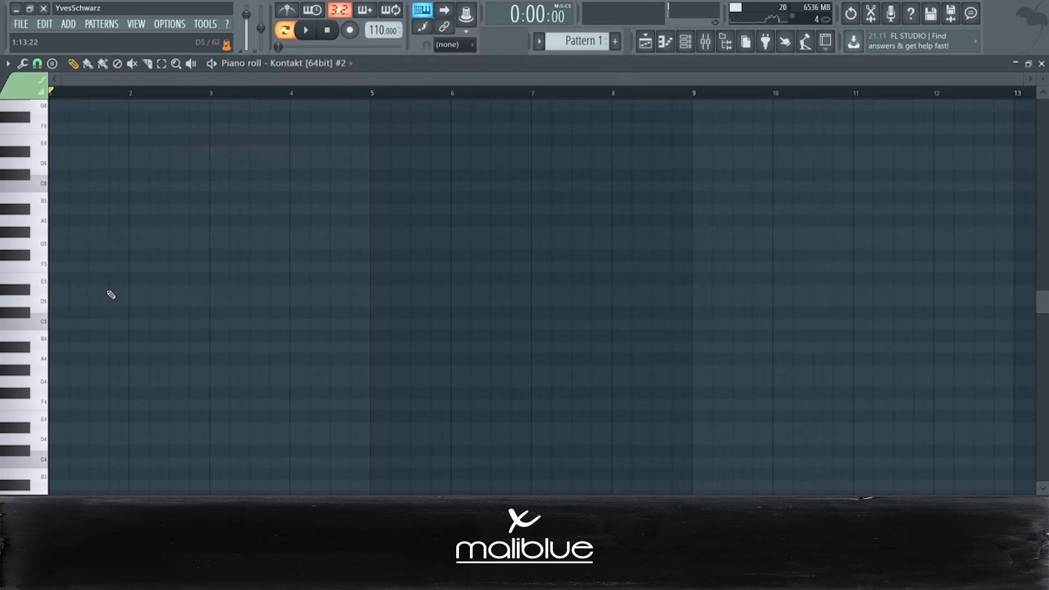
- Move the second and third chords one bar later so they start at bars 3 and 4
scroll(79, 264, "up", 3)
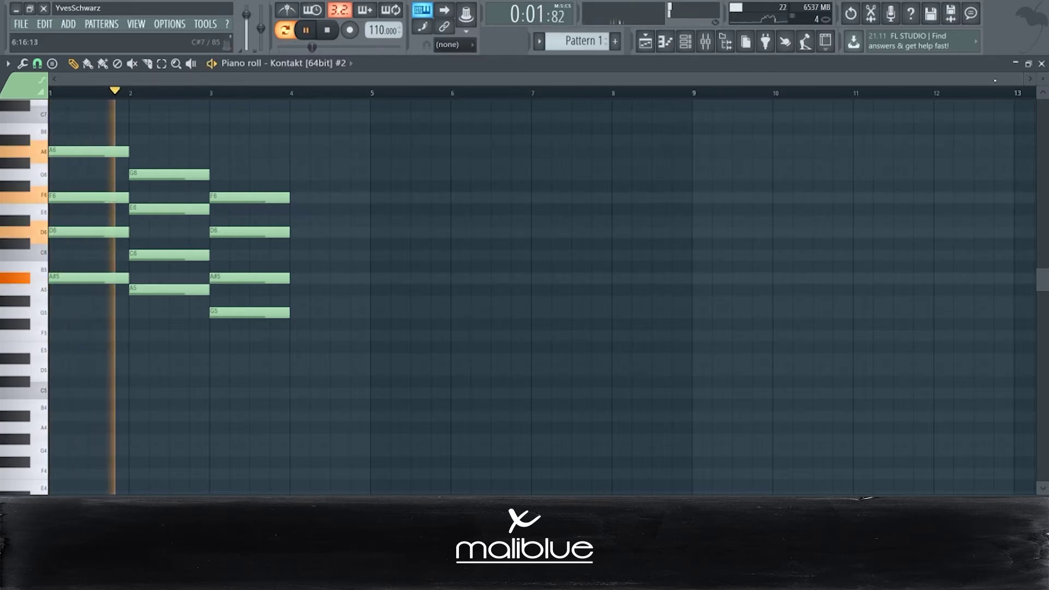
scroll(569, 149, "up", 4)
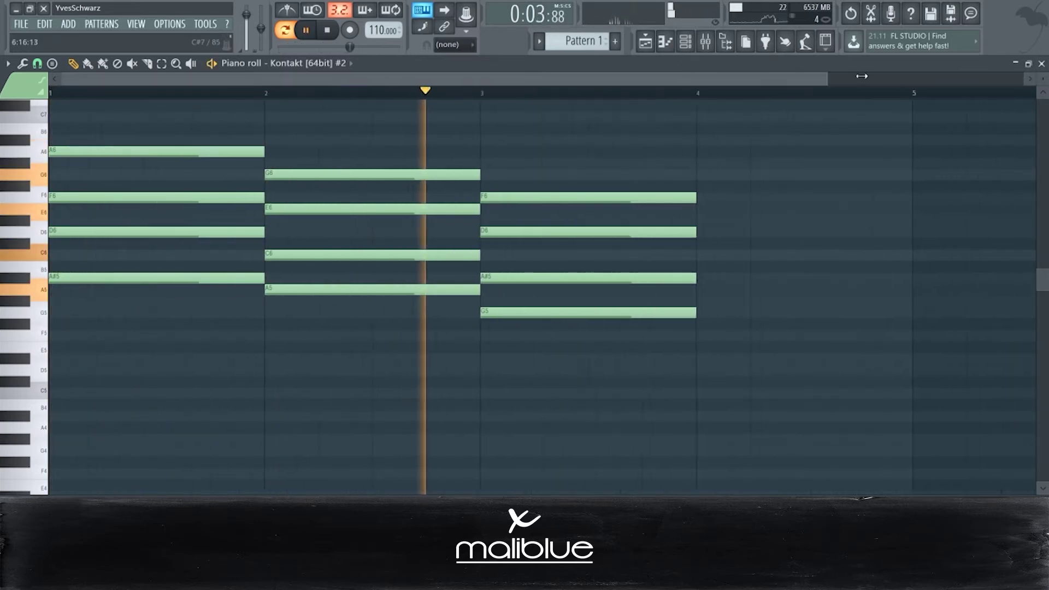
scroll(570, 149, "down", 1)
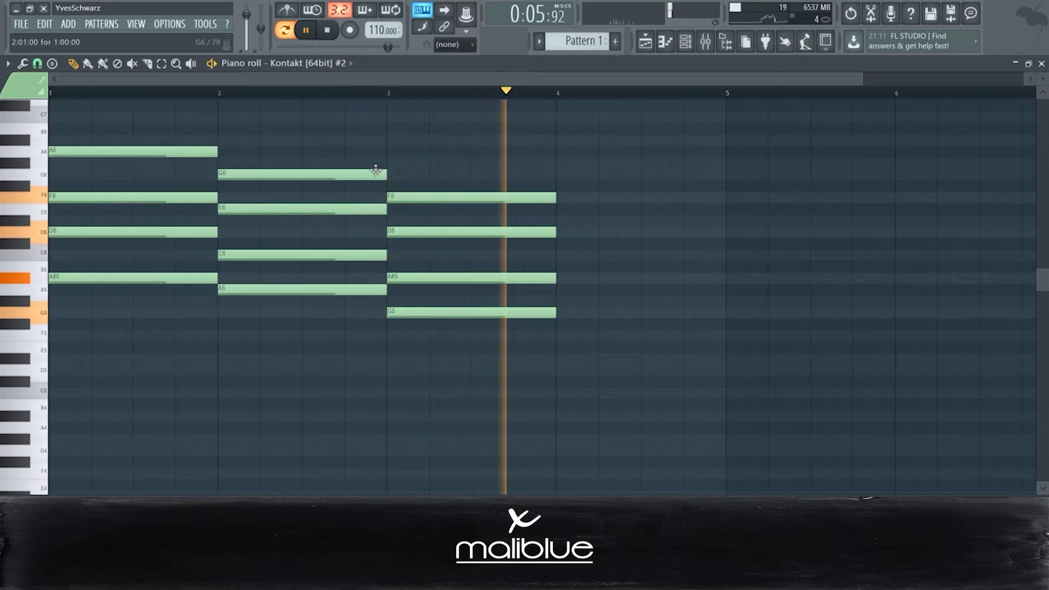
key("space")
left_click_drag(192, 136, 197, 289)
key("space")
left_click_drag(270, 306, 272, 176)
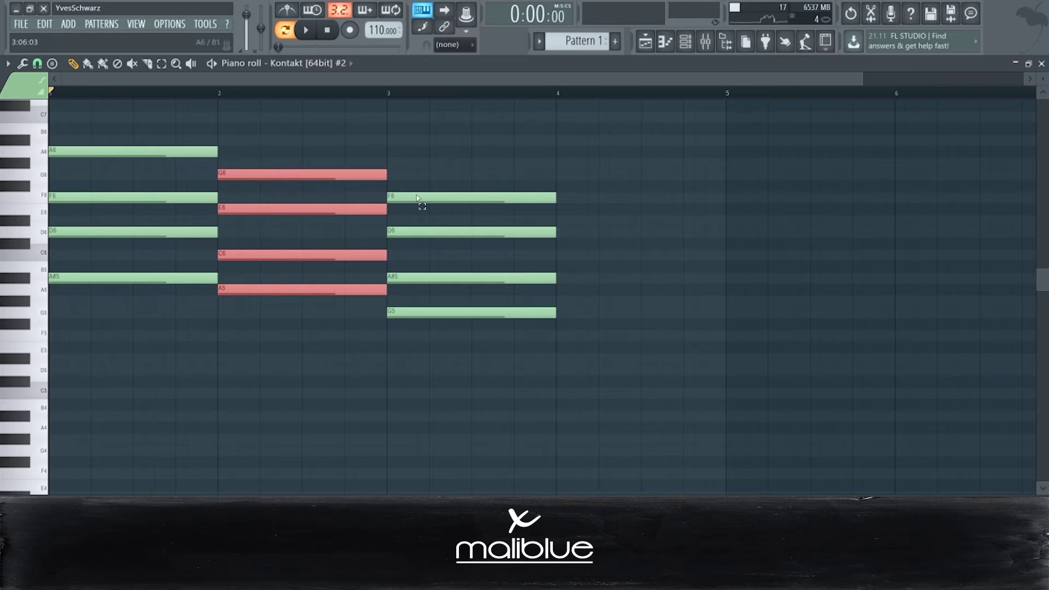
left_click_drag(417, 197, 555, 327)
left_click_drag(288, 287, 459, 287)
- Lengthen all notes of the first chord to fill bars 1 and 2, and play back the progression
left_click(292, 325)
left_click_drag(249, 340, 352, 157)
left_click(399, 139)
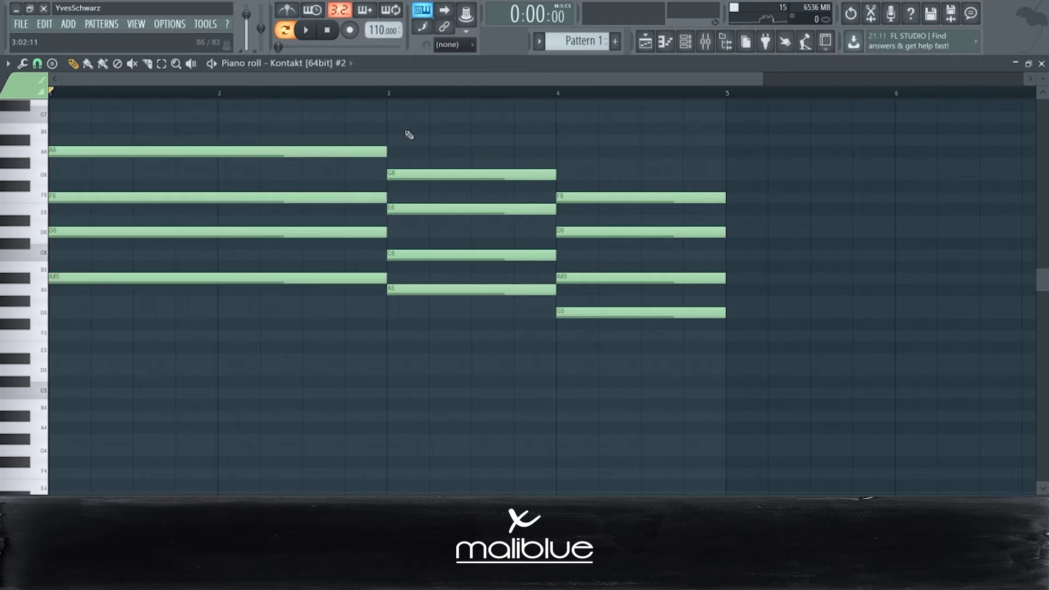
key("space")
left_click_drag(764, 79, 938, 91)
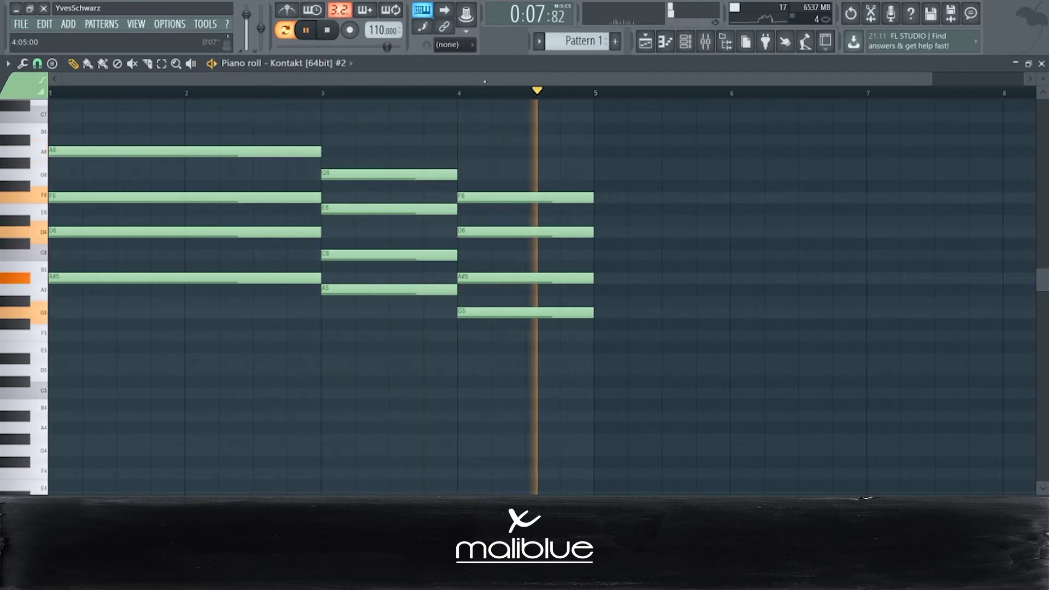
key("space")
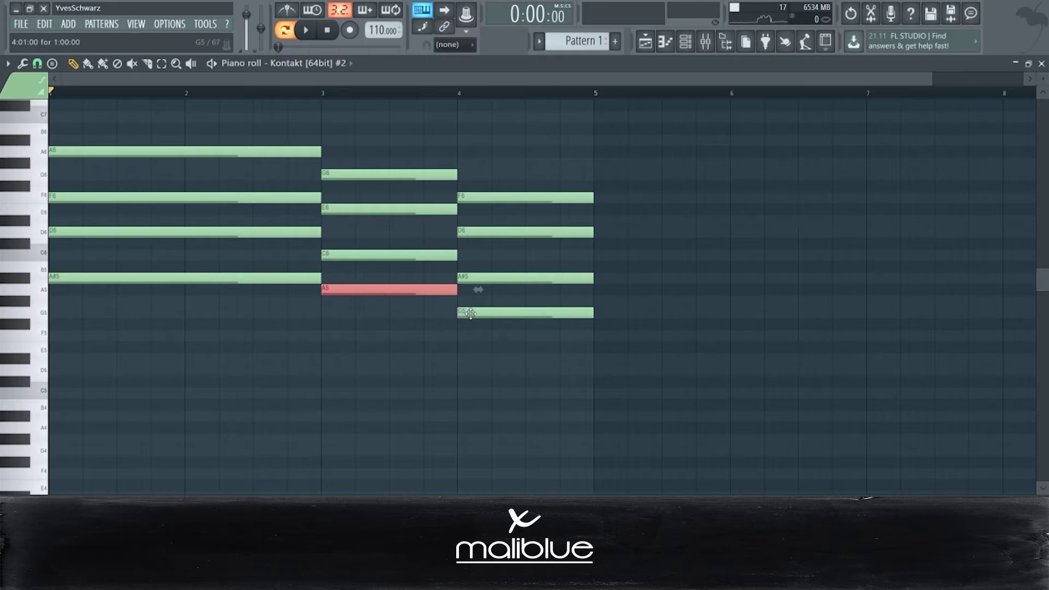
- Duplicate the lowest notes of the three chords one octave down, at A#4, A4 and G4, and start playback
left_click_drag(285, 282, 287, 283)
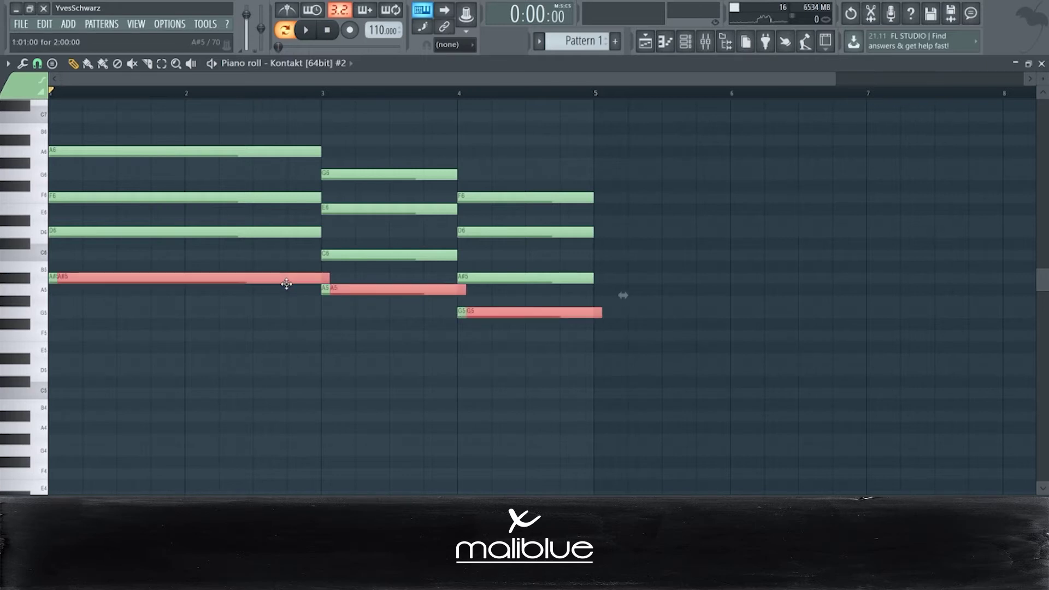
key("ctrl+Down")
key("space")
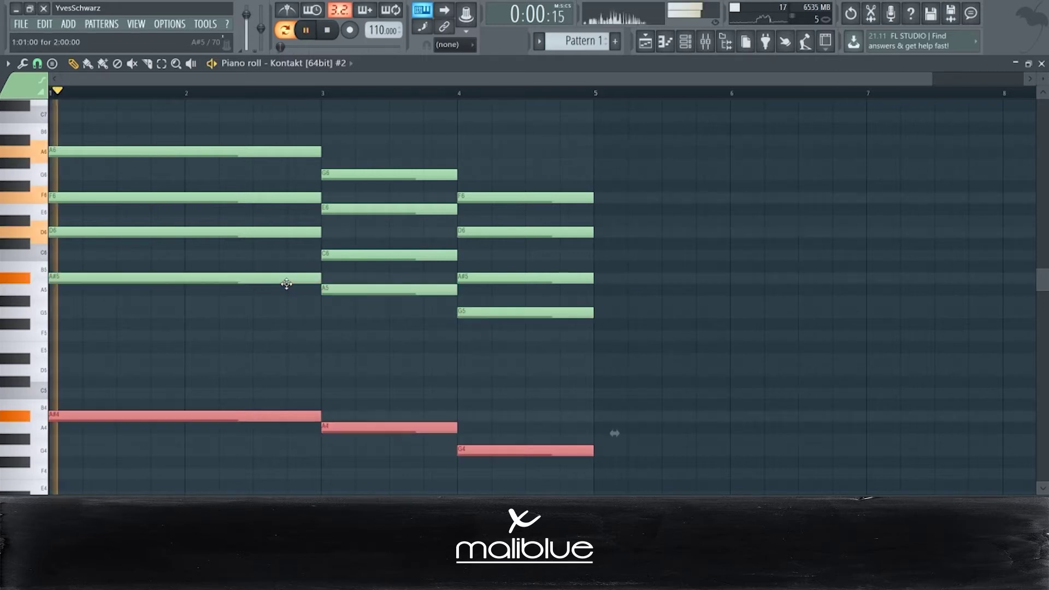
- Try the progression without the lower-octave notes by deleting them during playback, and undo the deletion
key("Delete")
key("space")
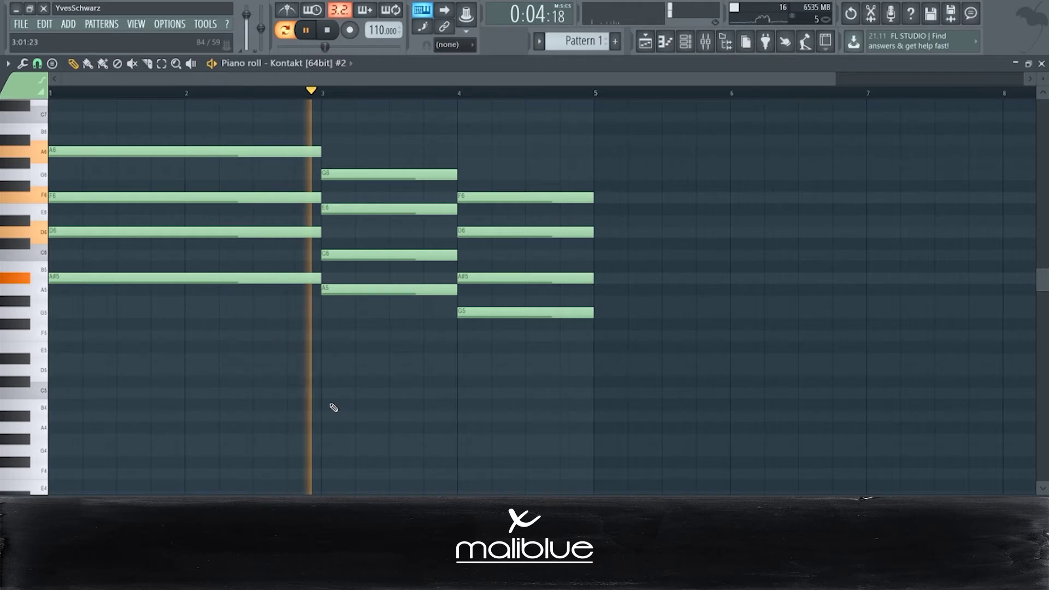
key("ctrl+z")
key("ctrl+d")
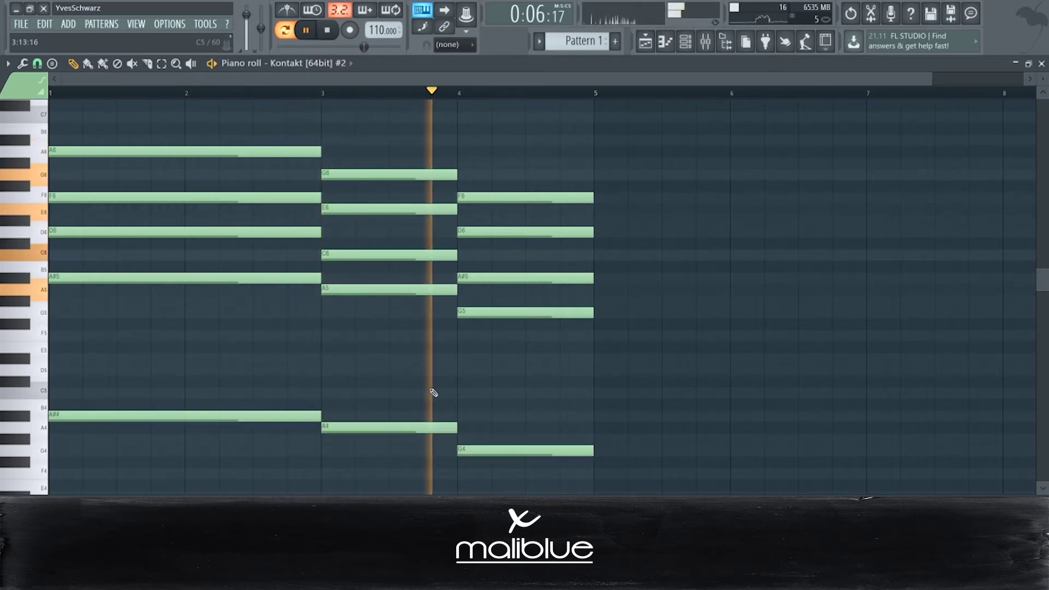
- Duplicate the entire four-bar progression, including its low octave notes, into bars 5 to 8
left_click_drag(990, 79, 1023, 78)
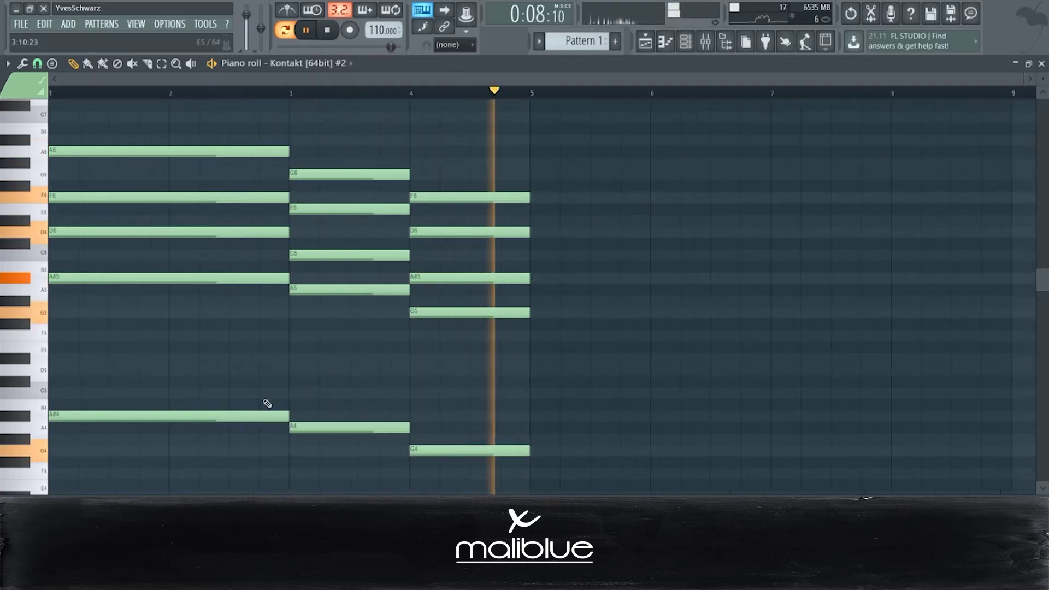
scroll(343, 418, "down", 3)
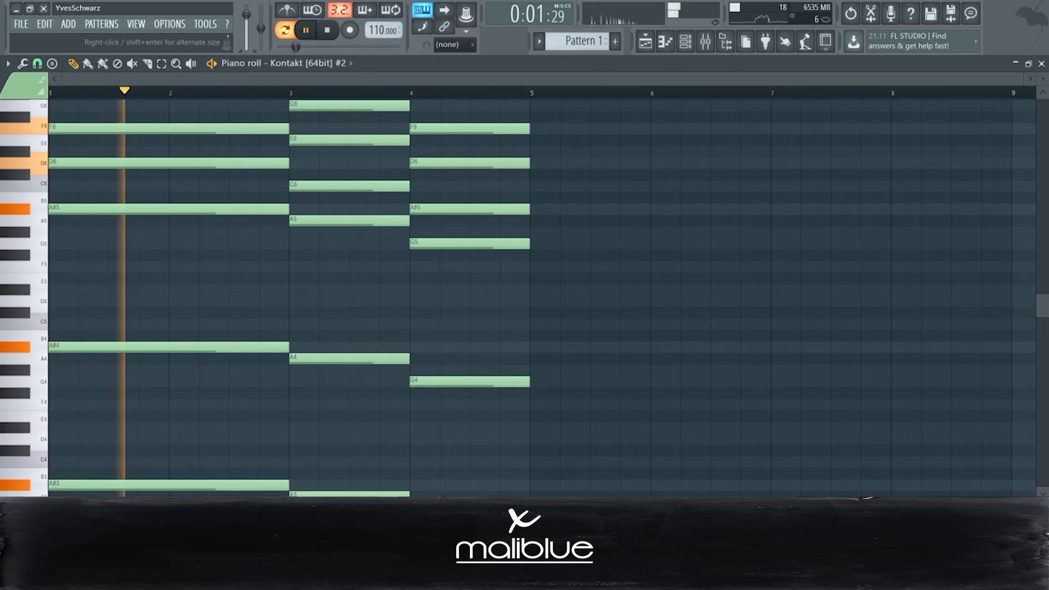
scroll(475, 350, "up", 3)
scroll(459, 355, "down", 3)
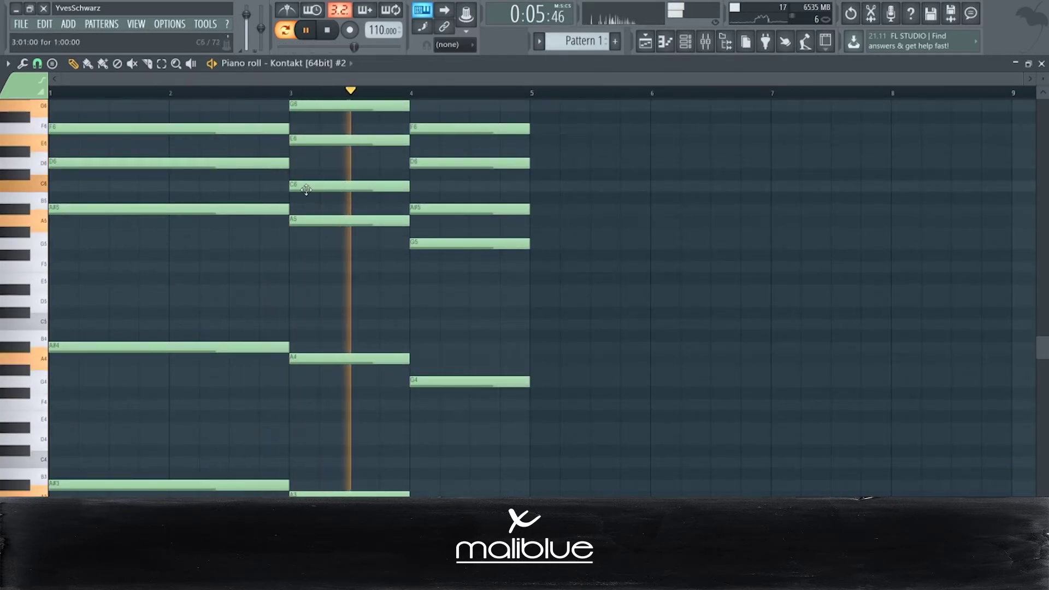
key("ctrl+a")
key("space")
left_click_drag(158, 212, 664, 208)
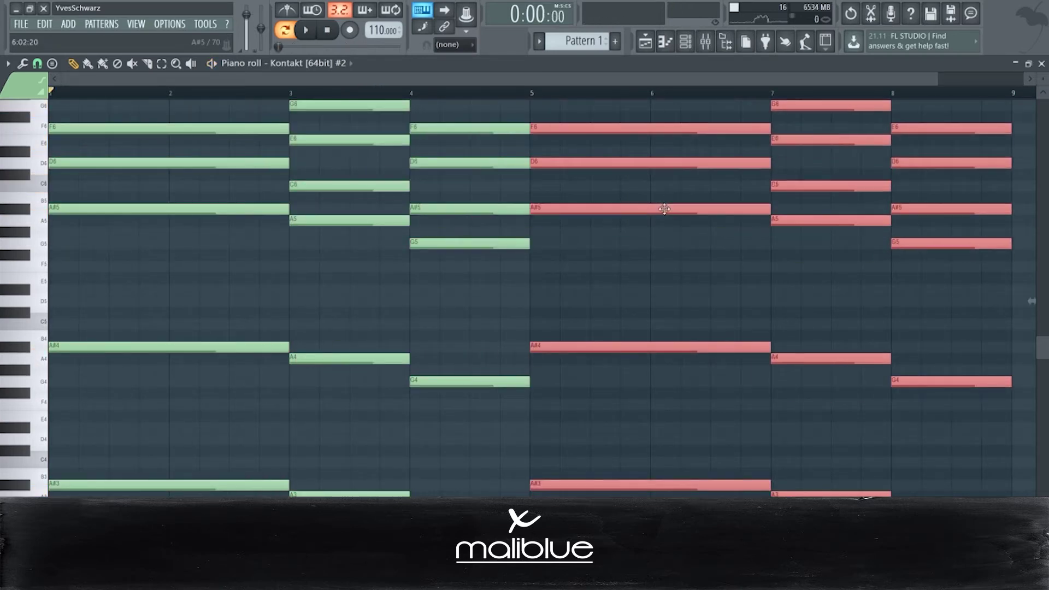
- Delete the low octave notes beneath the chords in bars 1 to 4, and play the pattern
left_click(627, 286, "ctrl")
left_click_drag(489, 300, 49, 585)
key("Delete")
scroll(84, 360, "up", 4)
key("space")
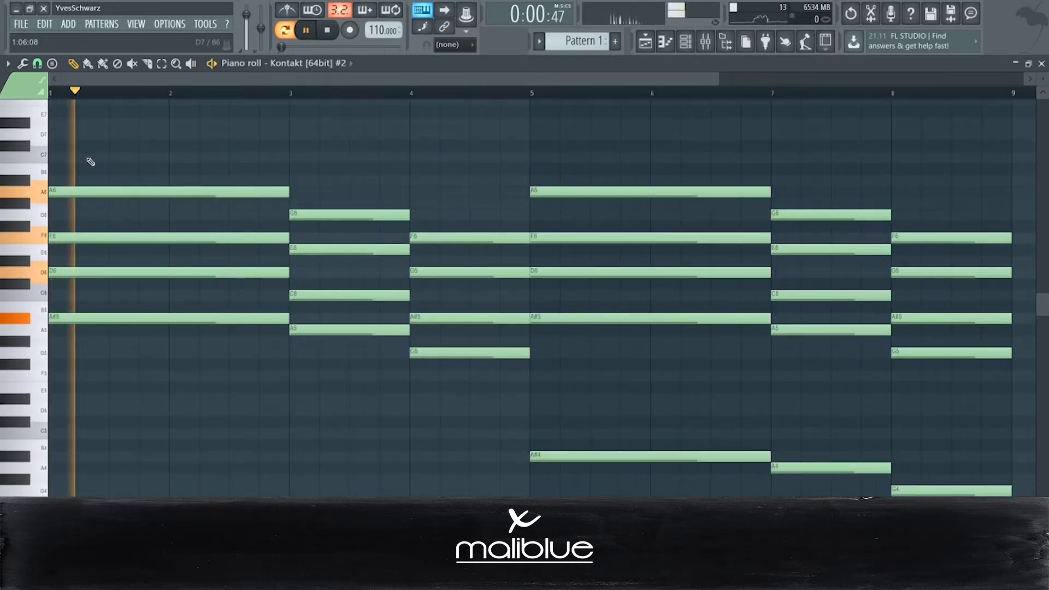
- Select the chord notes across bars 1 to 8 and strum their start times and velocities with the Strumizer
scroll(503, 180, "down", 2)
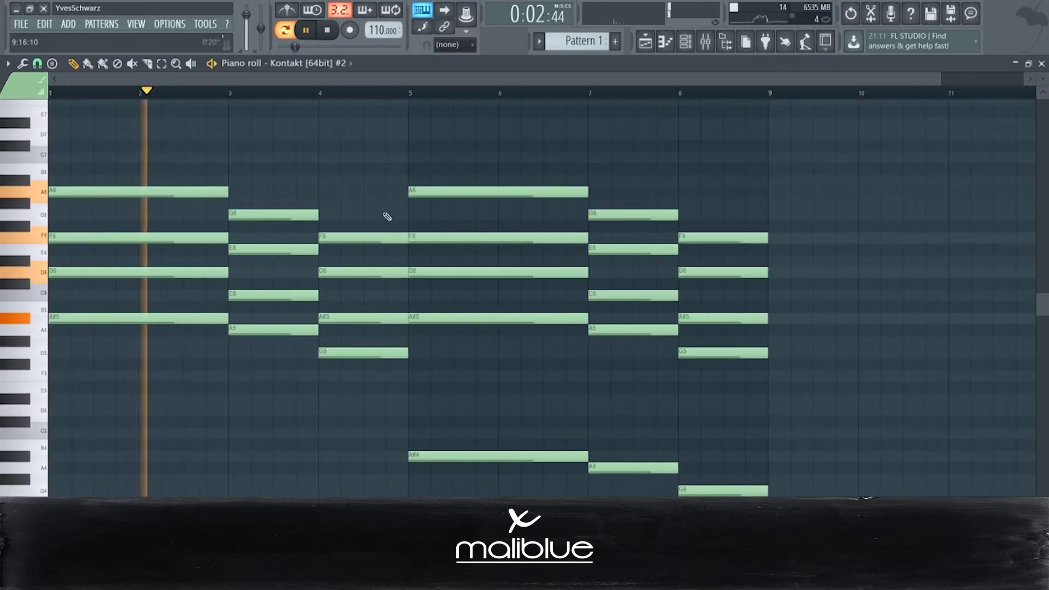
left_click_drag(777, 164, 48, 461)
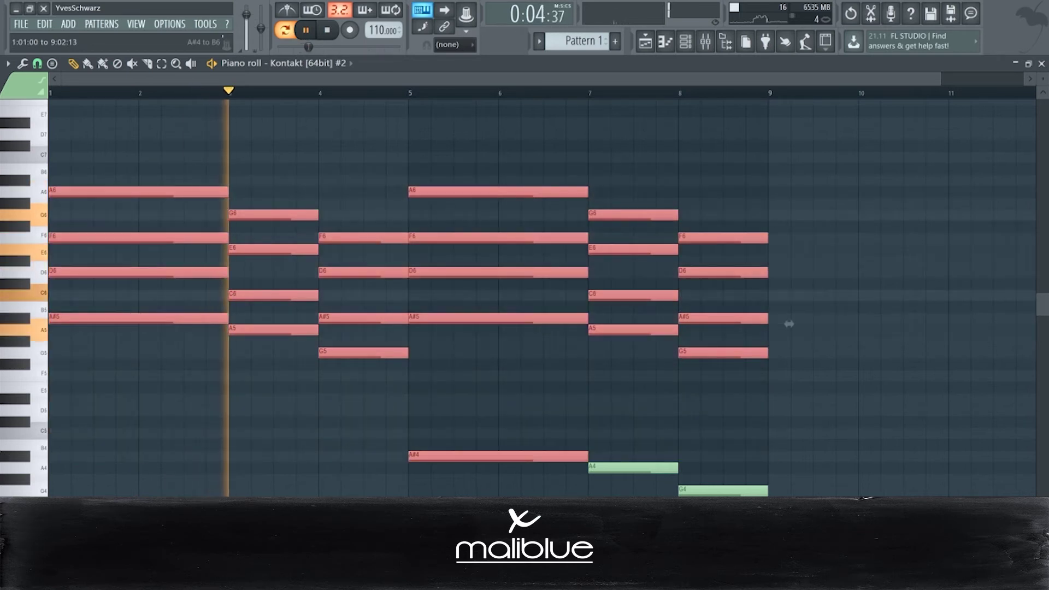
key("alt+s")
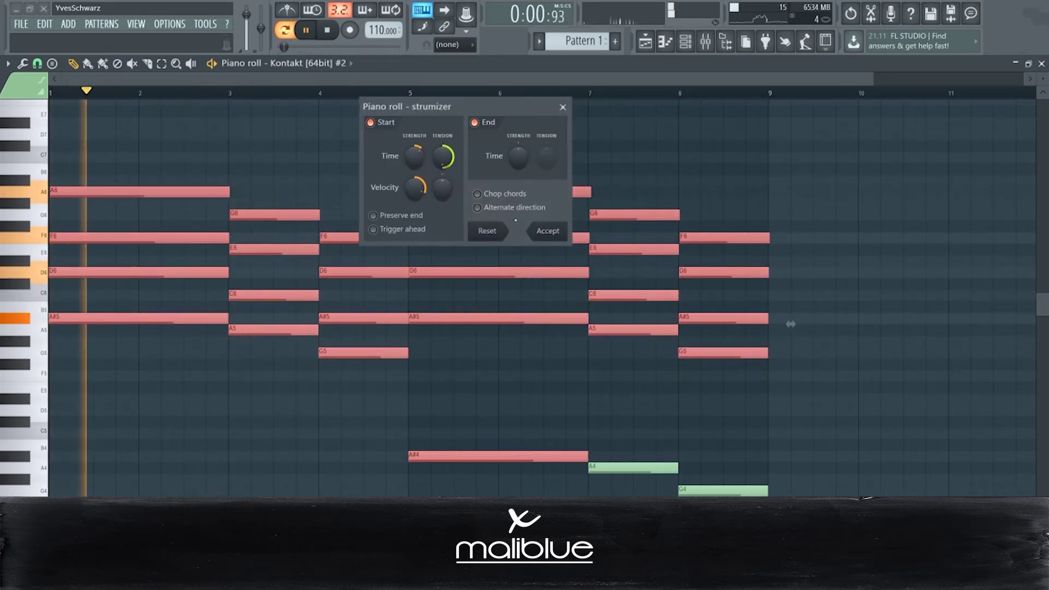
left_click(547, 231)
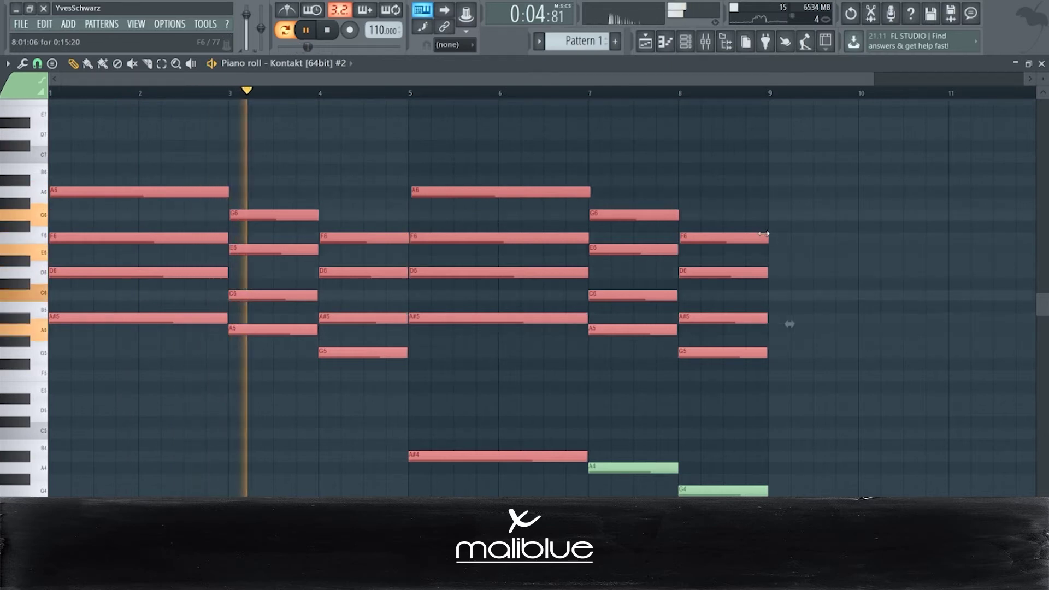
- Randomize the velocity of the selected chord notes slightly with the Randomizer, and play the result
key("alt+r")
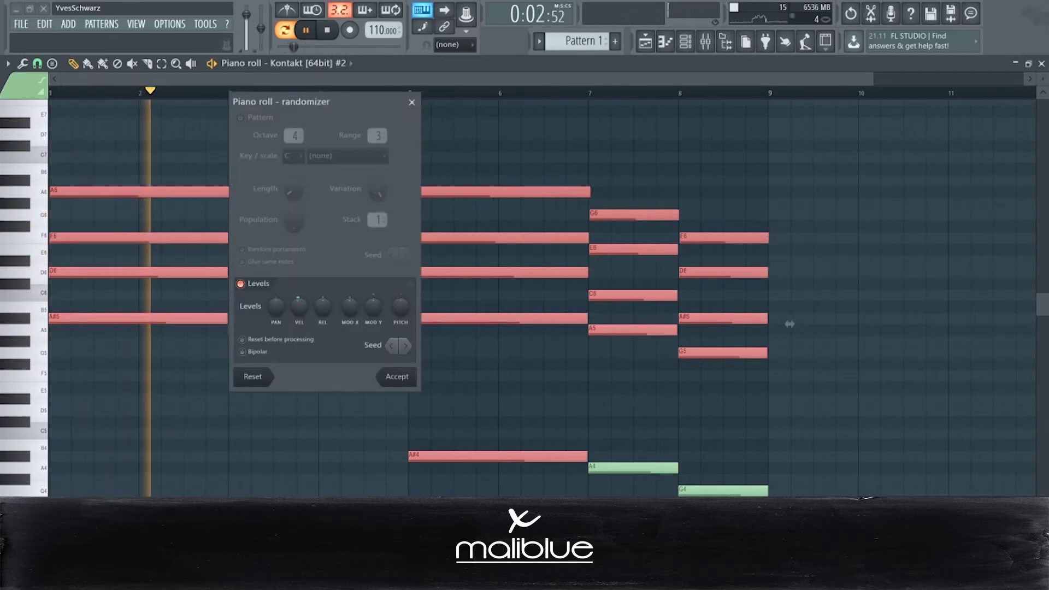
left_click_drag(298, 308, 298, 314)
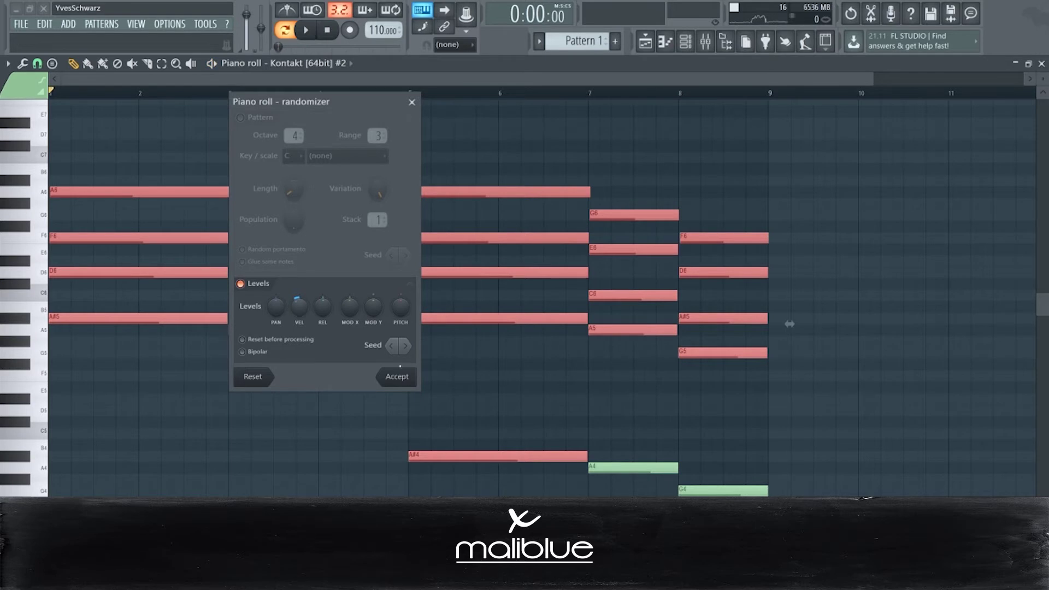
left_click(397, 376)
key("space")
mouse_move(382, 497)
left_mouse_down()
mouse_move(383, 466)
mouse_move(384, 495)
left_mouse_up()
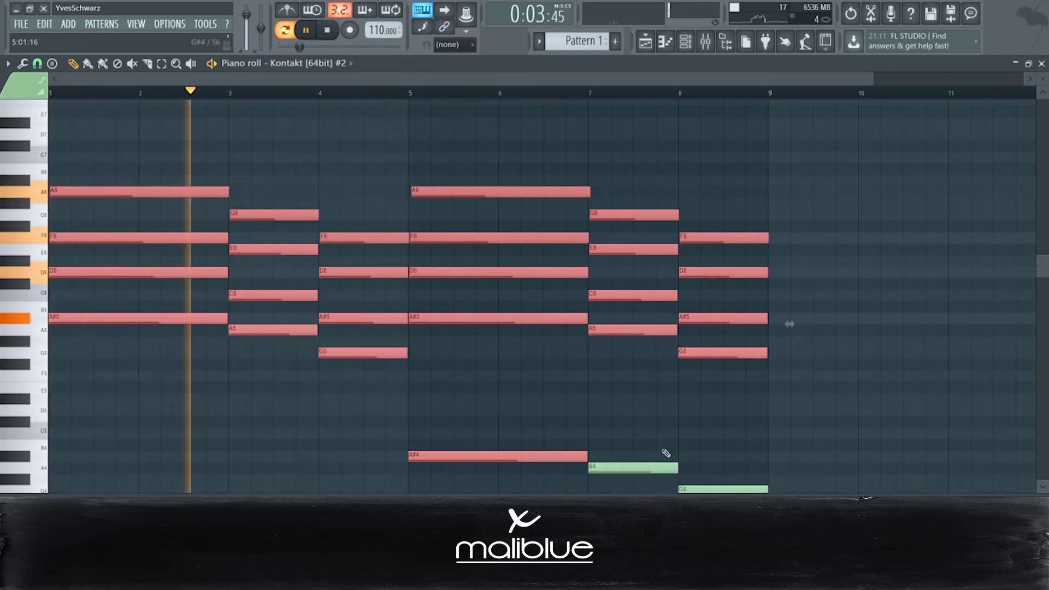
- Select both low octave note layers in bars 5 to 8 and apply the same velocity randomization
scroll(629, 355, "down", 6)
left_click_drag(769, 241, 310, 492)
key("alt+r")
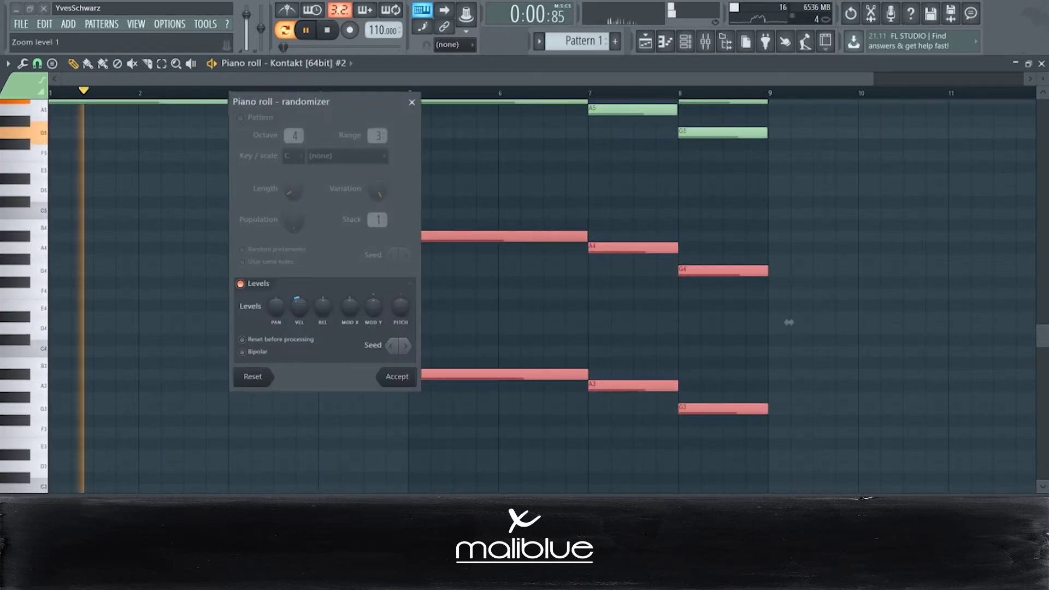
left_click(396, 376)
- Shorten the two-bar chords starting at bars 1 and 5 to one bar each
scroll(437, 377, "up", 4)
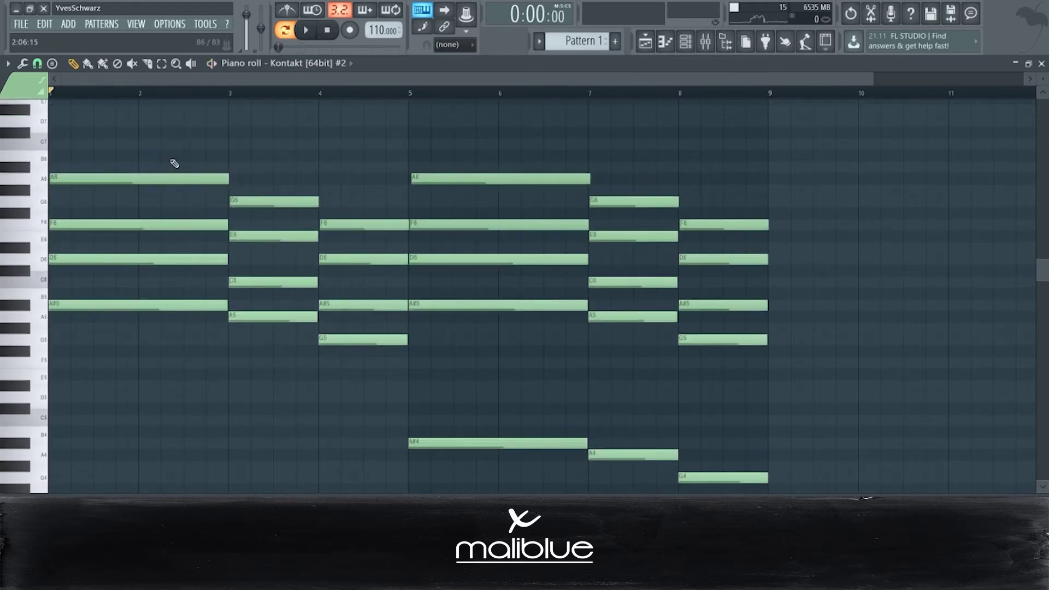
left_click_drag(170, 162, 156, 437)
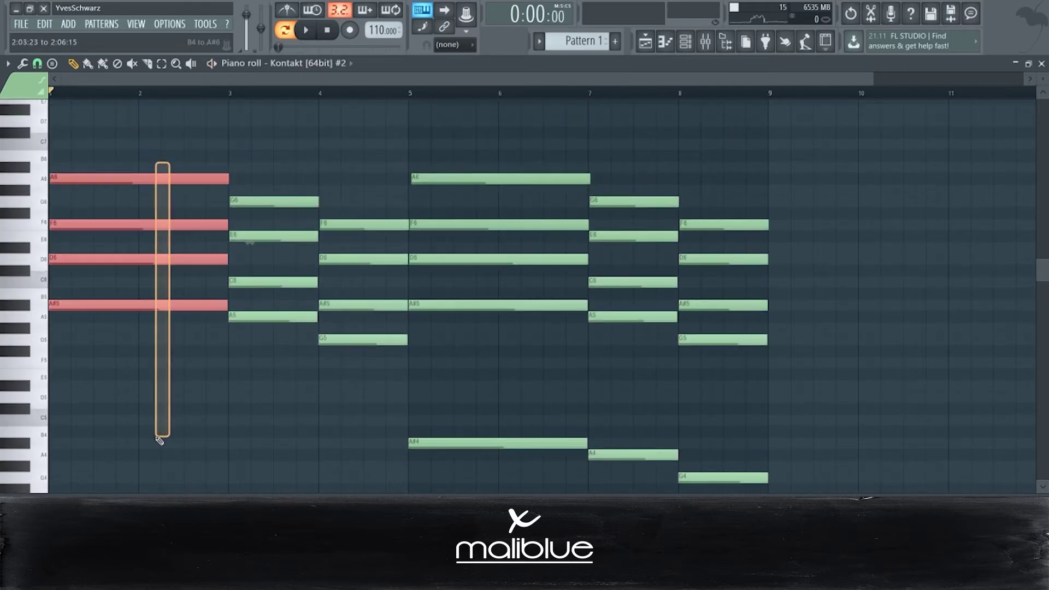
left_click_drag(485, 163, 486, 378)
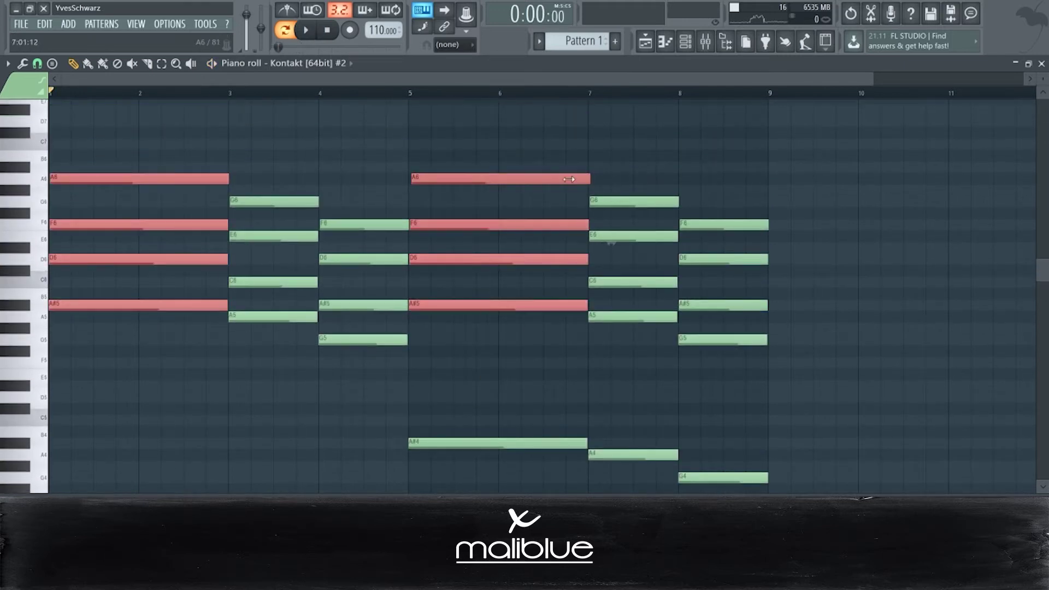
left_click_drag(569, 179, 507, 182)
- Move the chords in bars 3–4 and bars 7–8 one bar earlier, closing the gaps after the shortened chords
left_click_drag(388, 172, 234, 380)
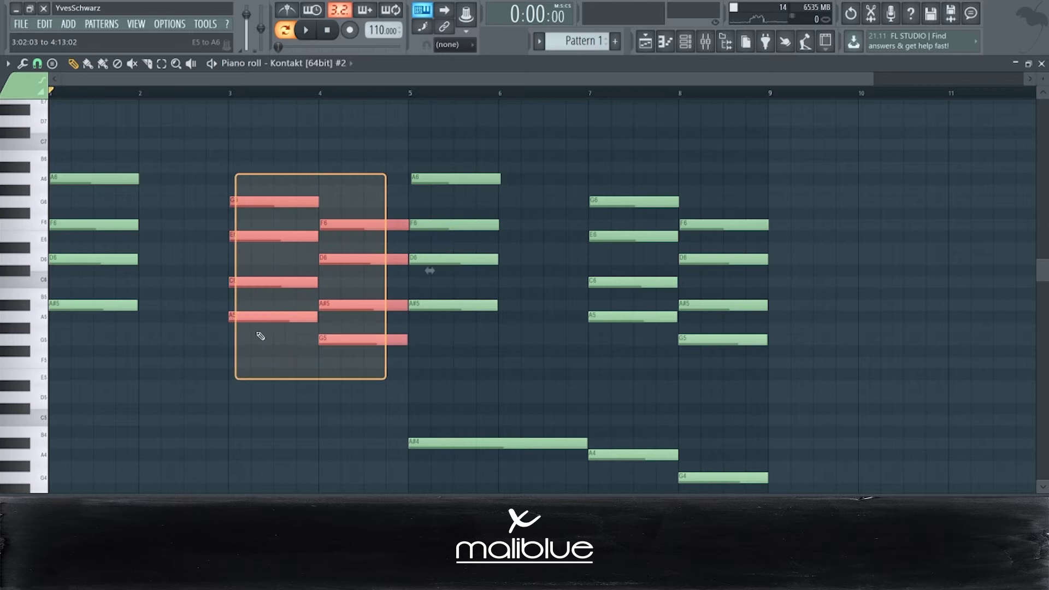
left_click_drag(261, 320, 172, 316)
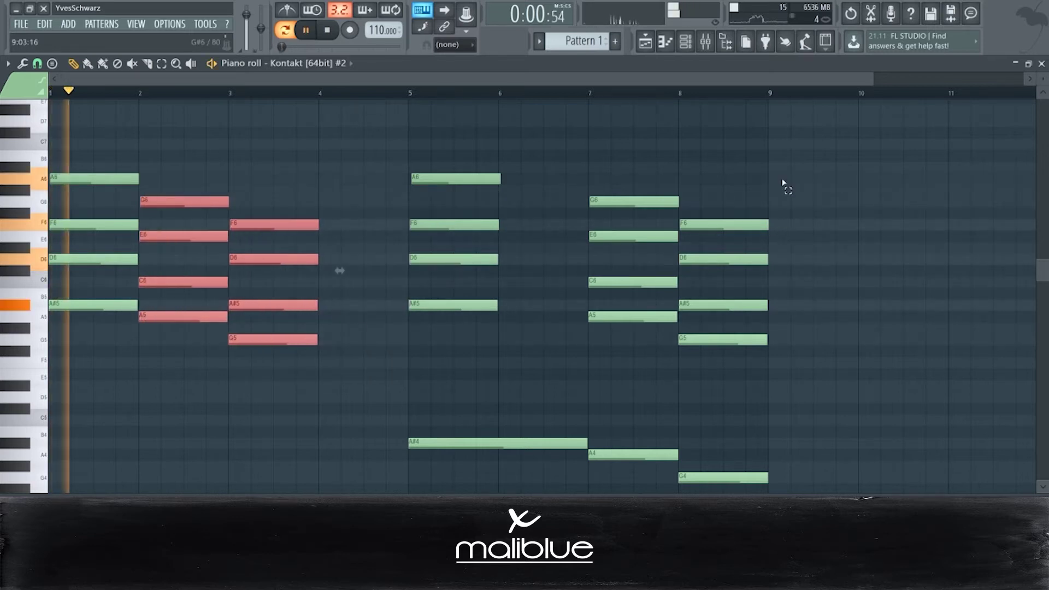
left_click_drag(783, 174, 610, 363)
left_click_drag(621, 316, 533, 315)
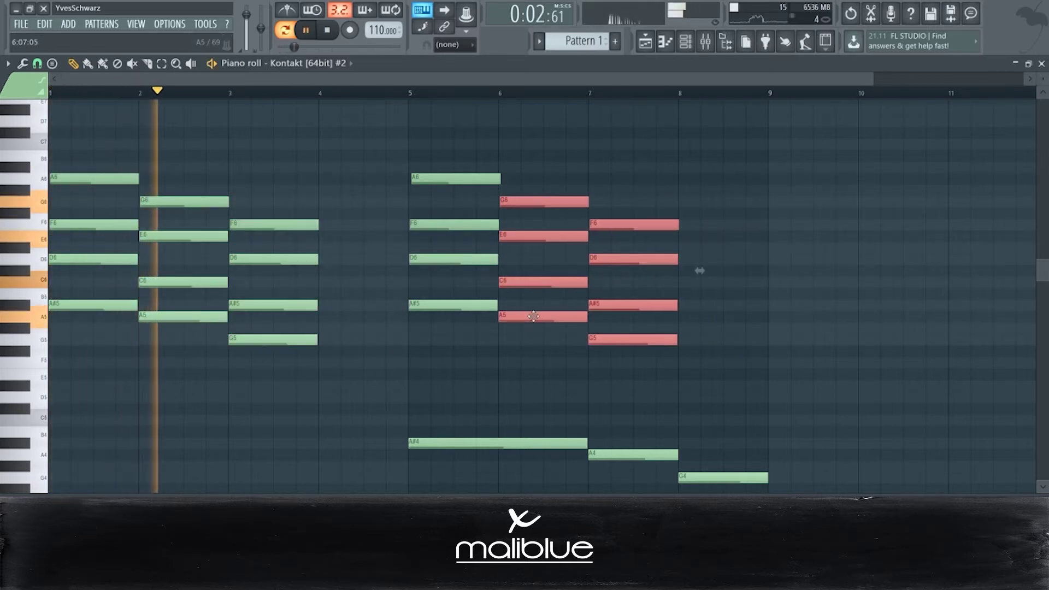
left_click(554, 363, "ctrl")
- In both low octave layers, shorten the A# note to one bar and move the A and G notes one bar earlier
scroll(598, 390, "down", 2)
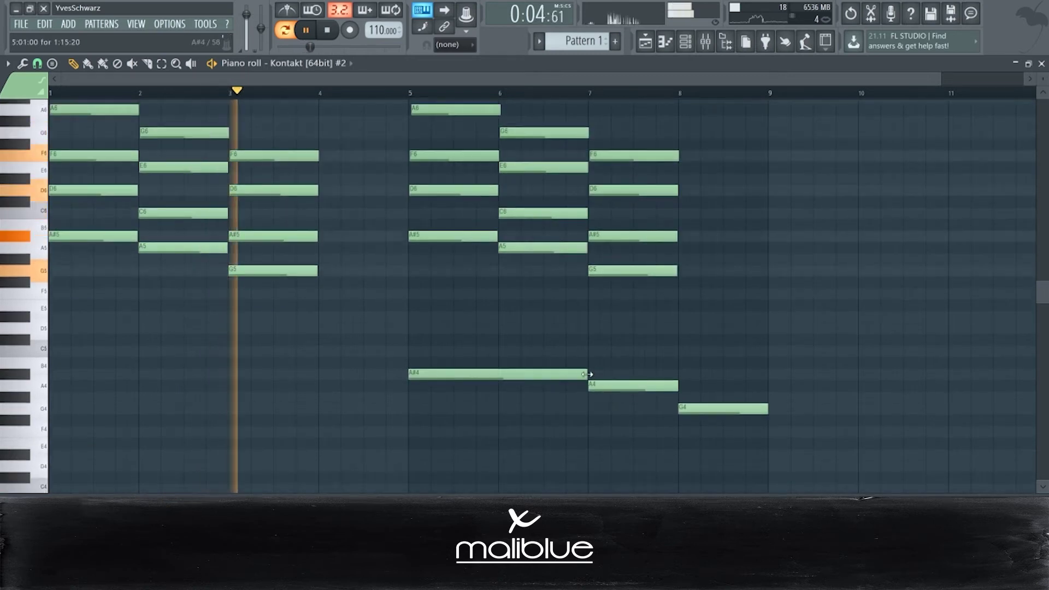
left_click_drag(586, 374, 498, 374)
left_click_drag(571, 379, 630, 400)
scroll(633, 423, "down", 2)
key("space")
scroll(633, 423, "down", 2)
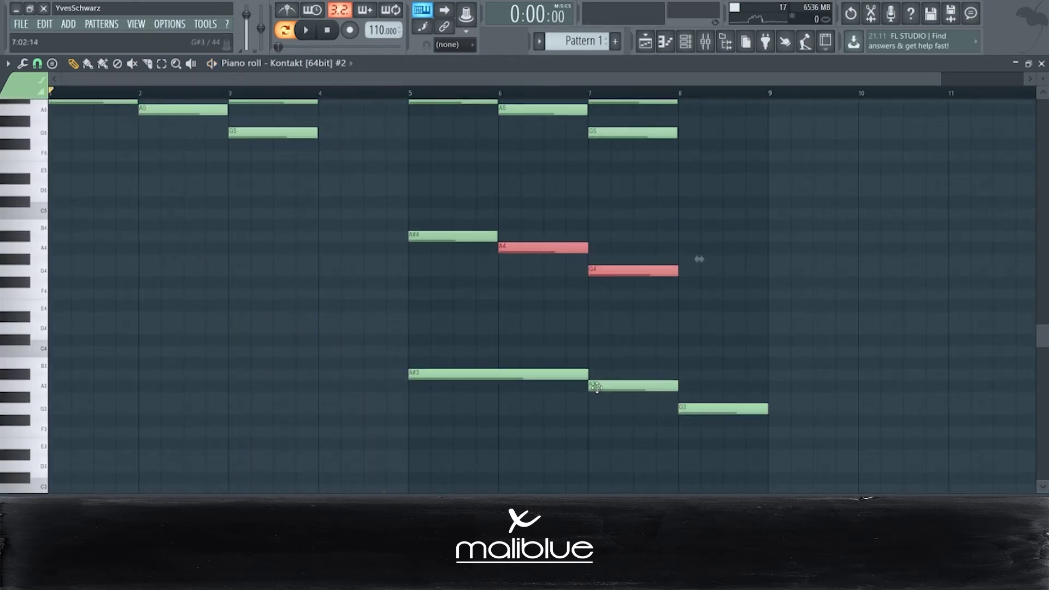
left_click_drag(561, 368, 710, 438)
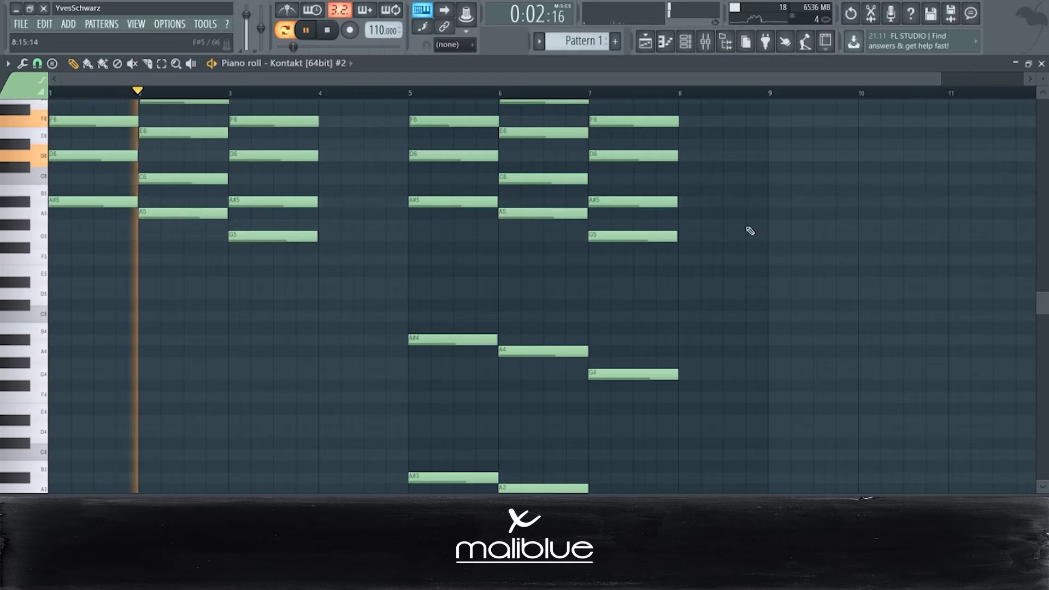
- Copy the chord in bar 6 together with its low A notes and place the copy in bar 8
scroll(698, 230, "up", 2)
left_click_drag(540, 152, 527, 506)
key("ctrl+c")
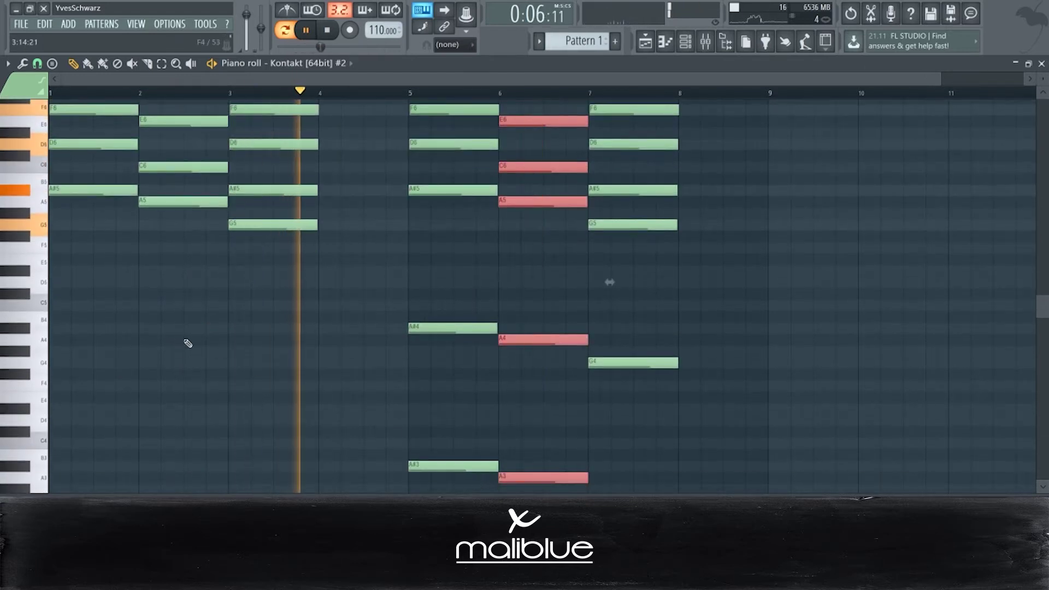
key("ctrl+v")
left_click_drag(160, 282, 789, 293)
left_click_drag(730, 209, 730, 199)
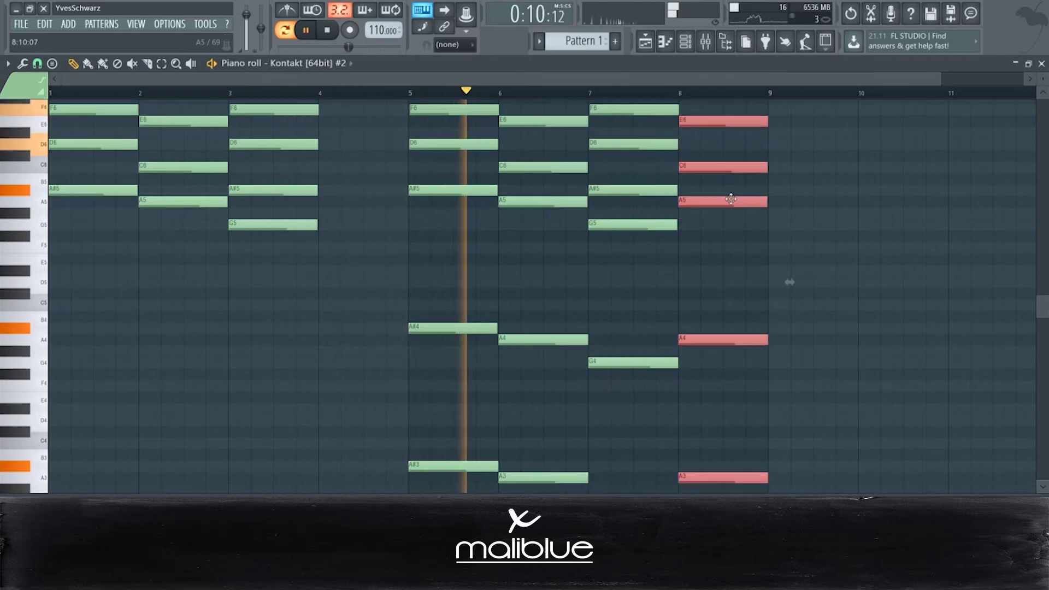
- Lengthen all notes of the bar 3 chord to two bars so the chord fills bars 3–4
key("ctrl+d")
left_click_drag(337, 269, 269, 104)
scroll(314, 122, "up", 1)
left_click_drag(318, 131, 407, 138)
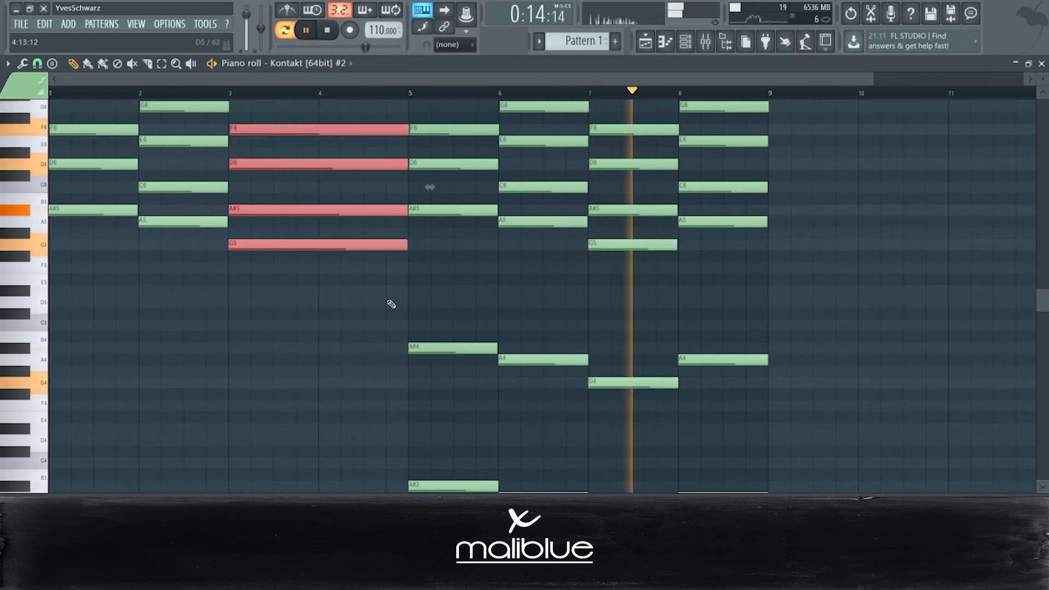
left_click(356, 318, "ctrl")
- Delete the low A notes in bar 8 and lengthen the low G of bar 7 to cover bars 7–8
left_click_drag(872, 79, 1047, 103)
scroll(628, 335, "down", 3)
right_click(603, 290)
right_click(603, 429)
scroll(601, 447, "down", 1)
left_click(541, 92)
left_click_drag(557, 277, 522, 482)
left_click_drag(566, 442, 650, 443)
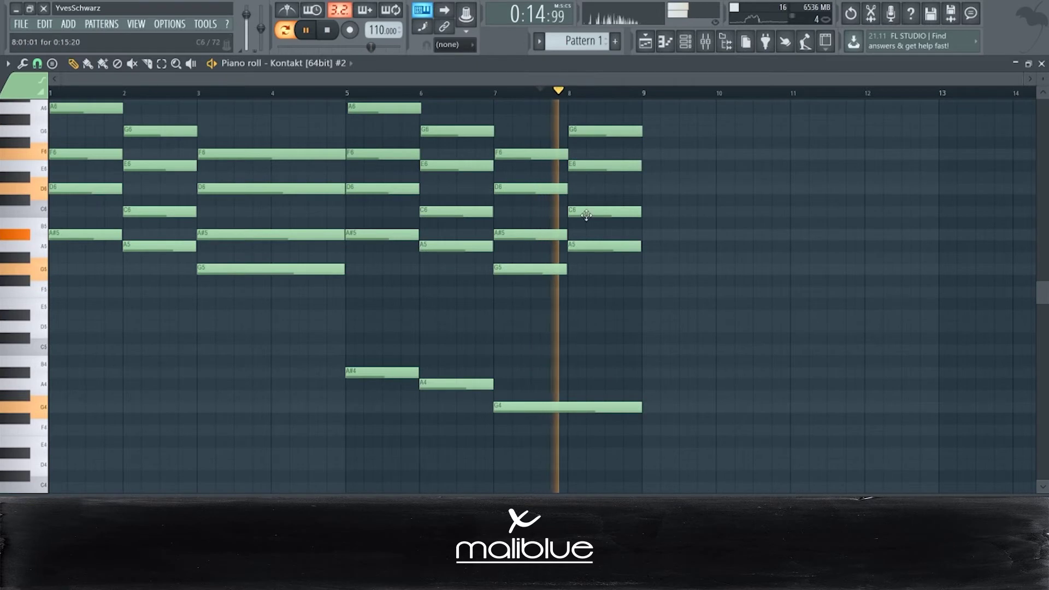
- Stagger the bar 8 chord by starting C6 at step 3, E6 at step 5 and G6 at step 7
left_click_drag(586, 215, 595, 214)
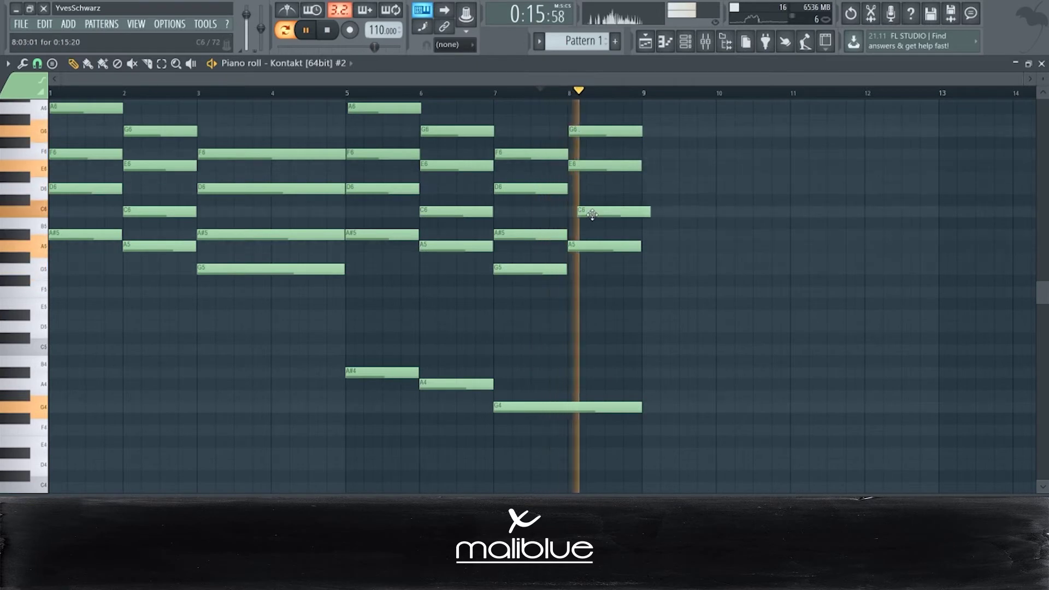
key("space")
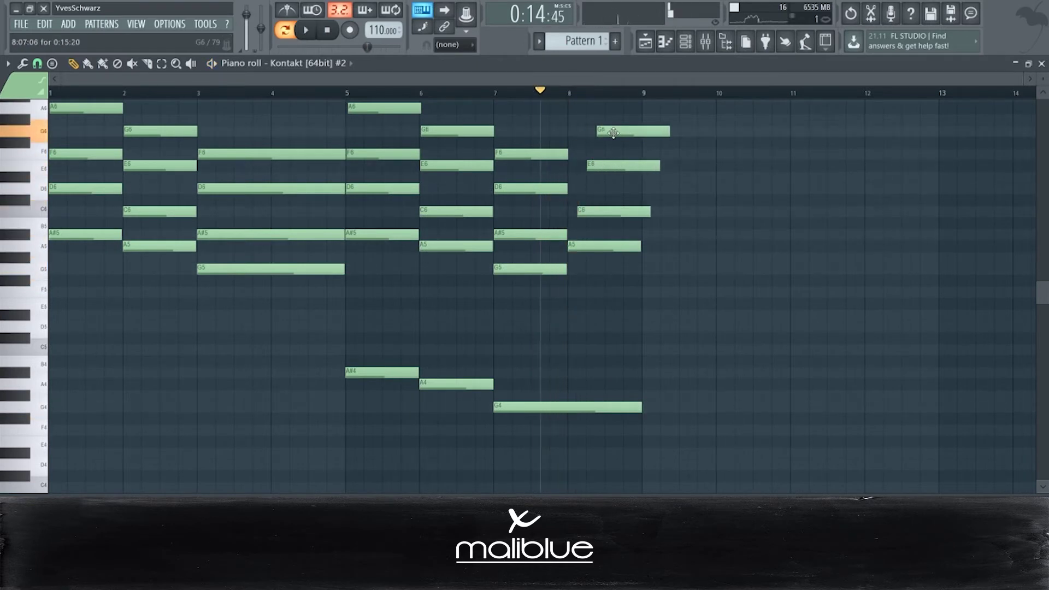
key("space")
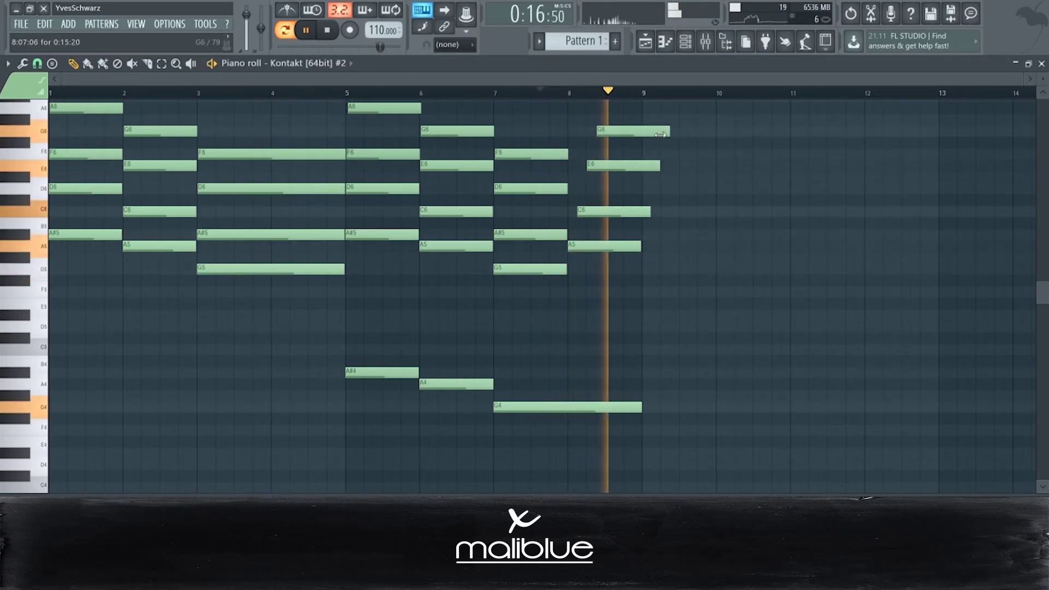
- Shift the bar 8 G6 note to step 9 and trim the C6, E6 and G6 notes to end at bar 9
left_click_drag(644, 133, 642, 165)
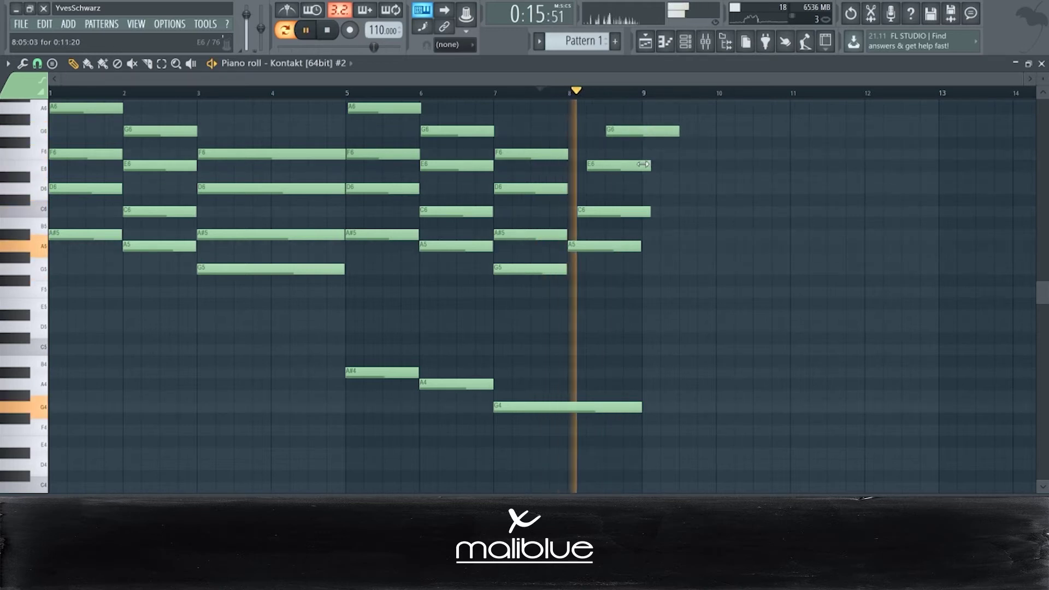
left_click_drag(648, 211, 640, 211)
left_click_drag(677, 134, 639, 134)
key("space")
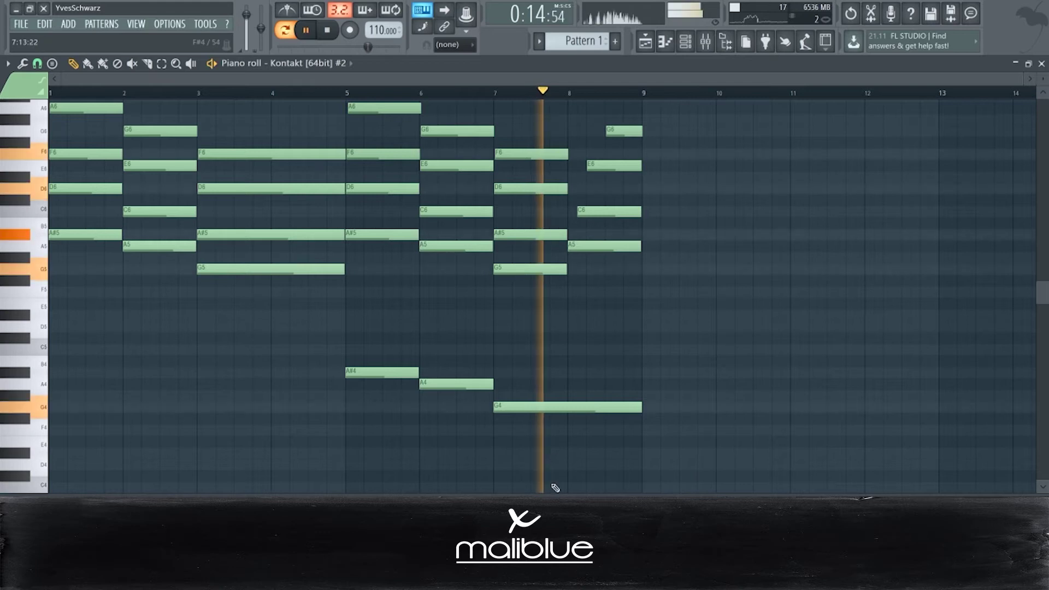
- Lower the velocity of the four staggered chord notes in bar 8
left_click_drag(627, 94, 615, 276)
scroll(663, 197, "up", 1)
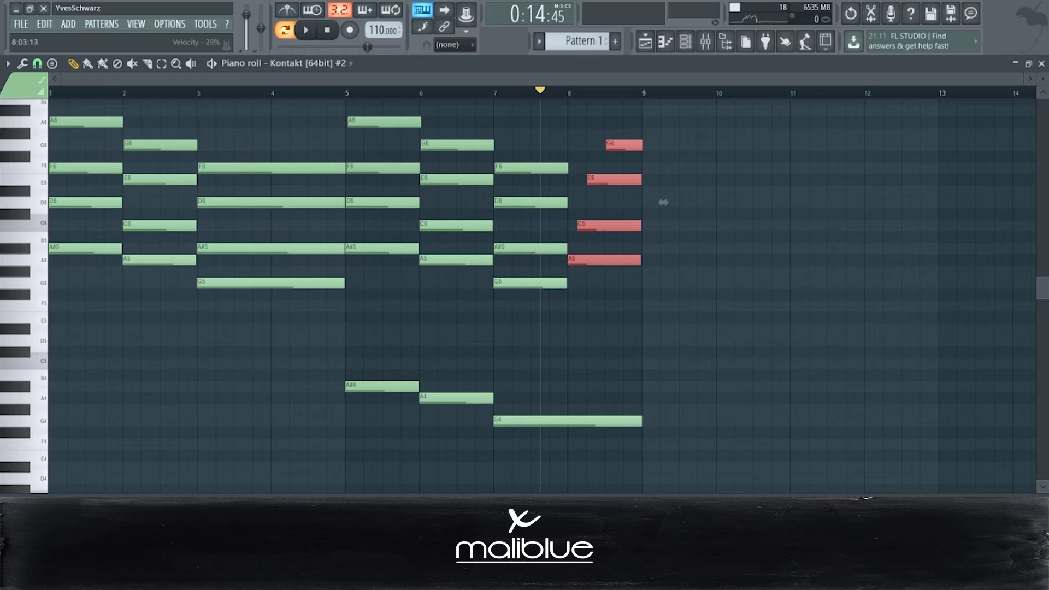
key("space")
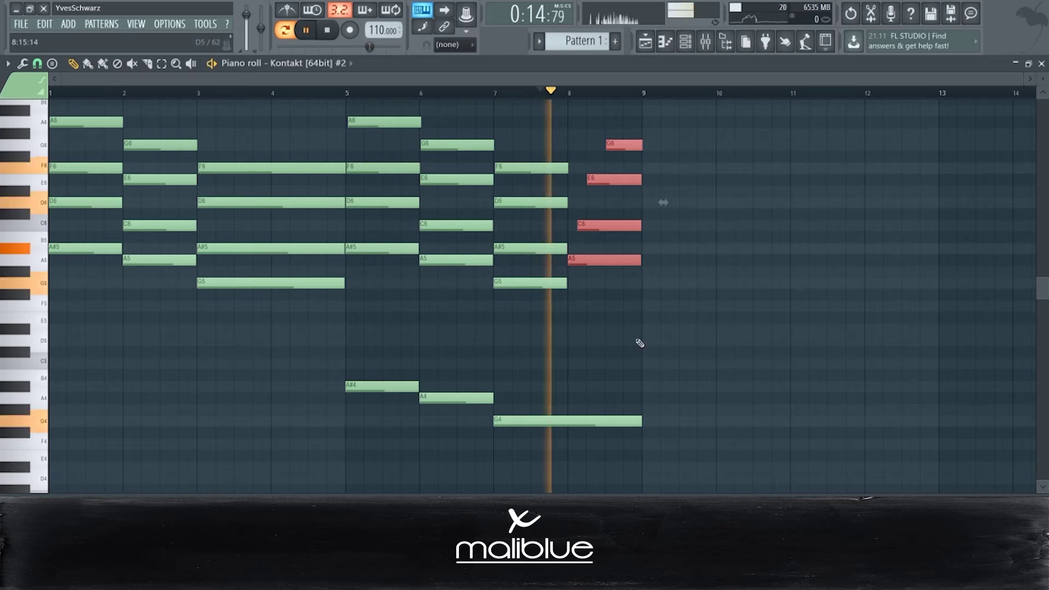
left_click(639, 336, "ctrl")
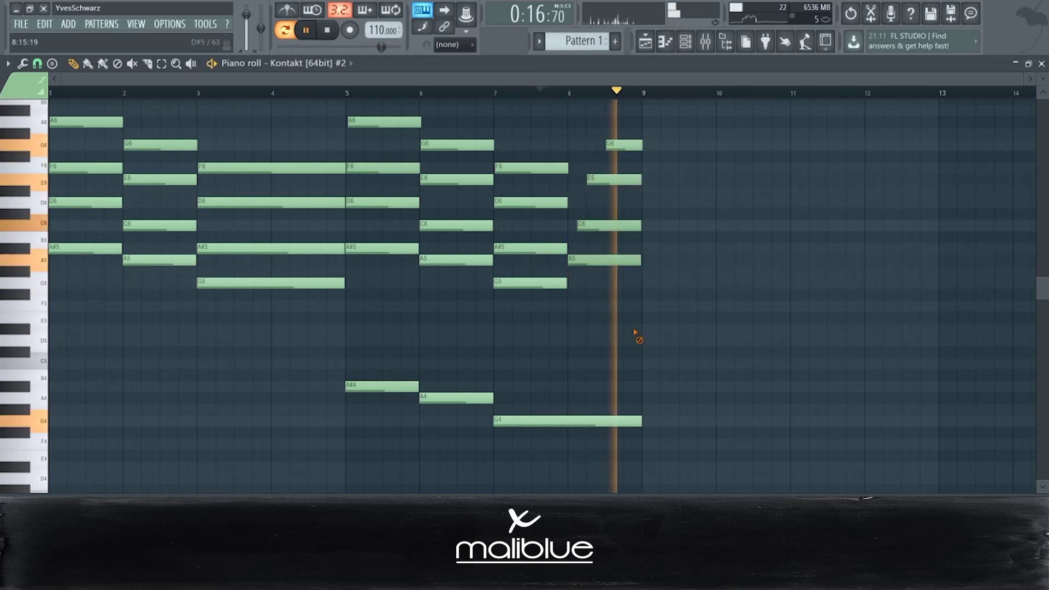
- Add a high C7 note at the start of bar 8 and lengthen it to the full bar
left_click(350, 93)
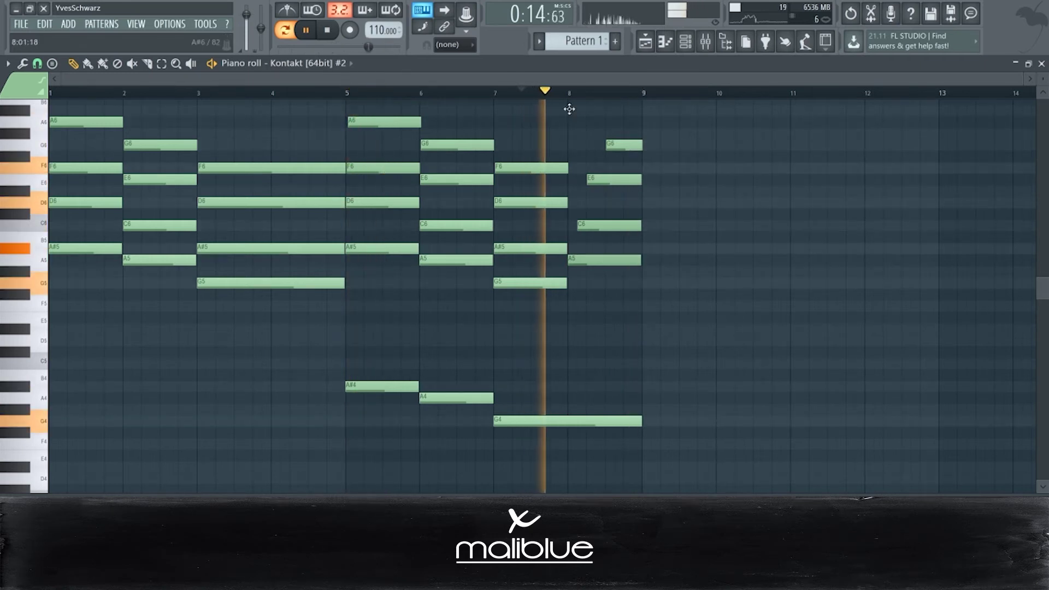
left_click(569, 109)
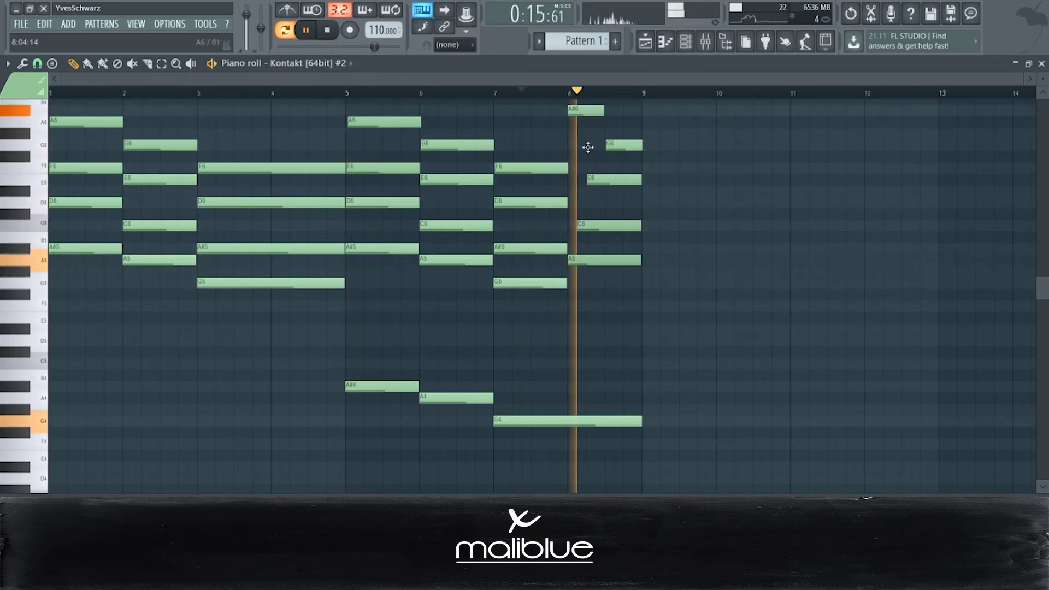
scroll(585, 145, "up", 3)
key("space")
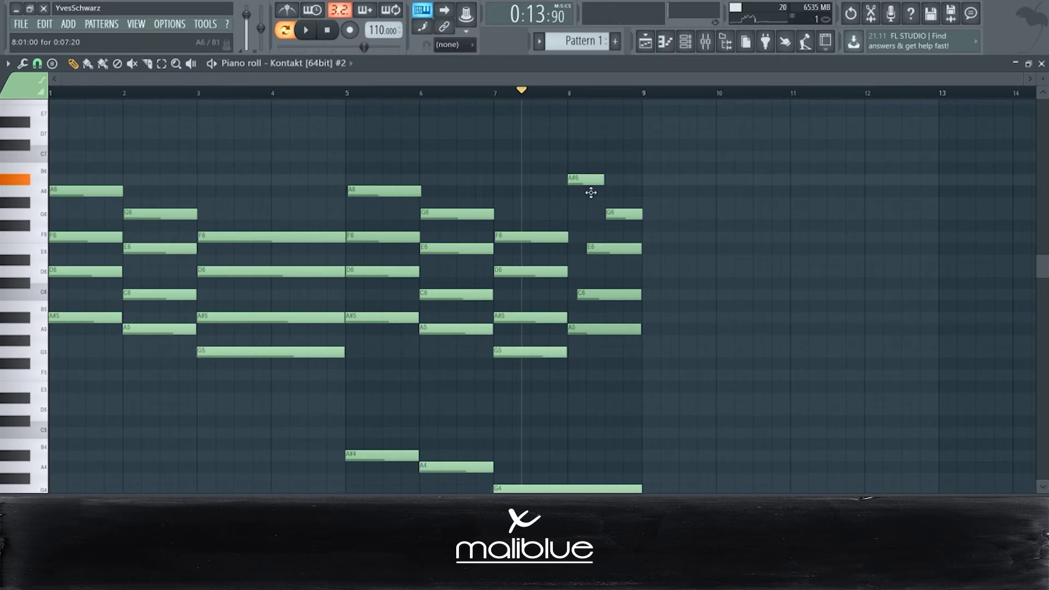
key("space")
left_click_drag(603, 156, 641, 157)
- Add an A6 note at step 5 and an F6 note at step 13 of bar 8, both ending at bar 9
left_click_drag(612, 191, 593, 187)
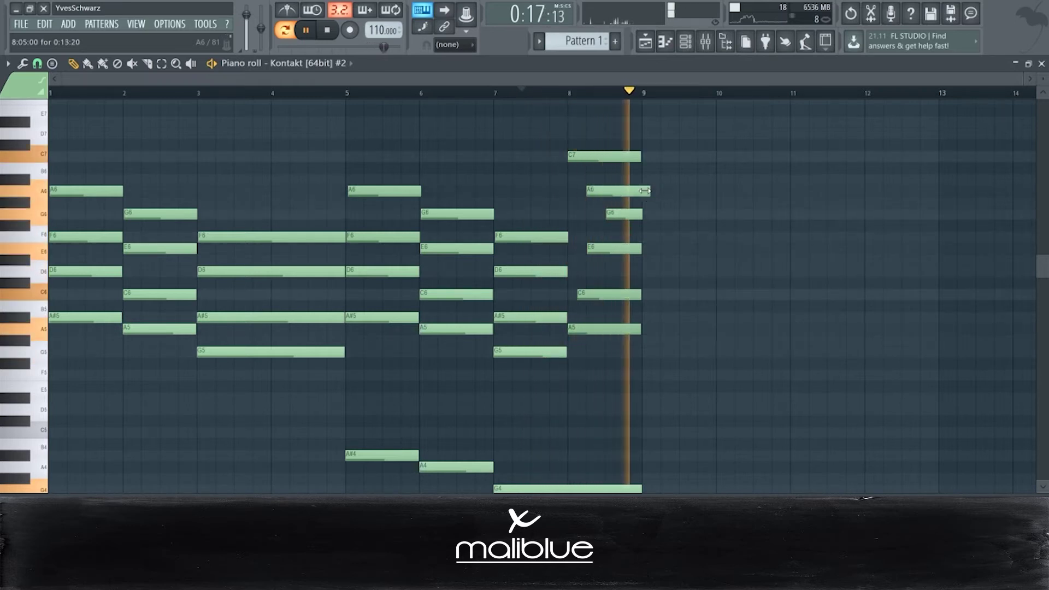
key("space")
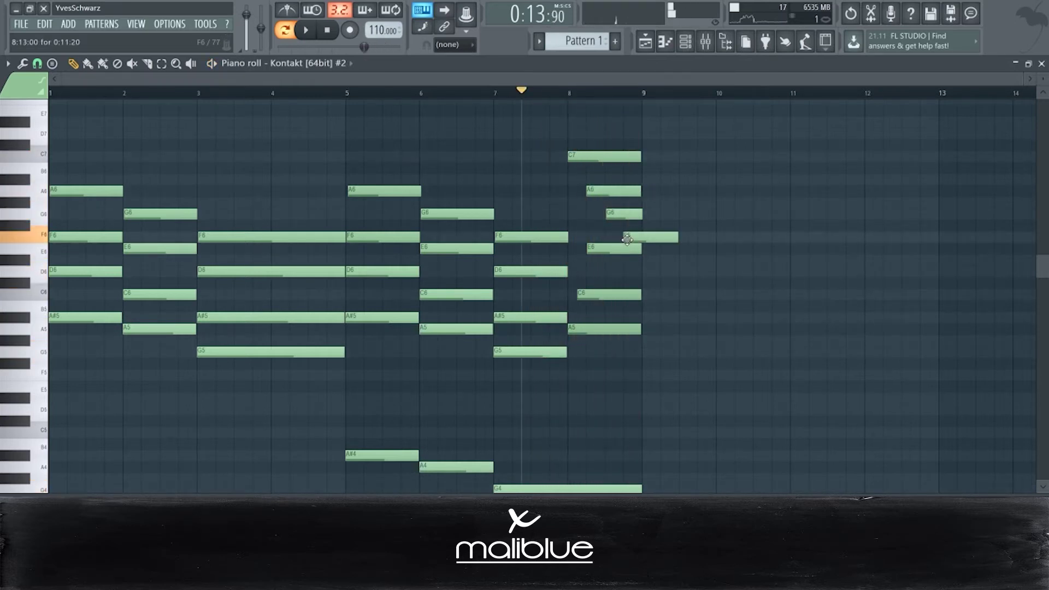
left_click_drag(678, 236, 639, 237)
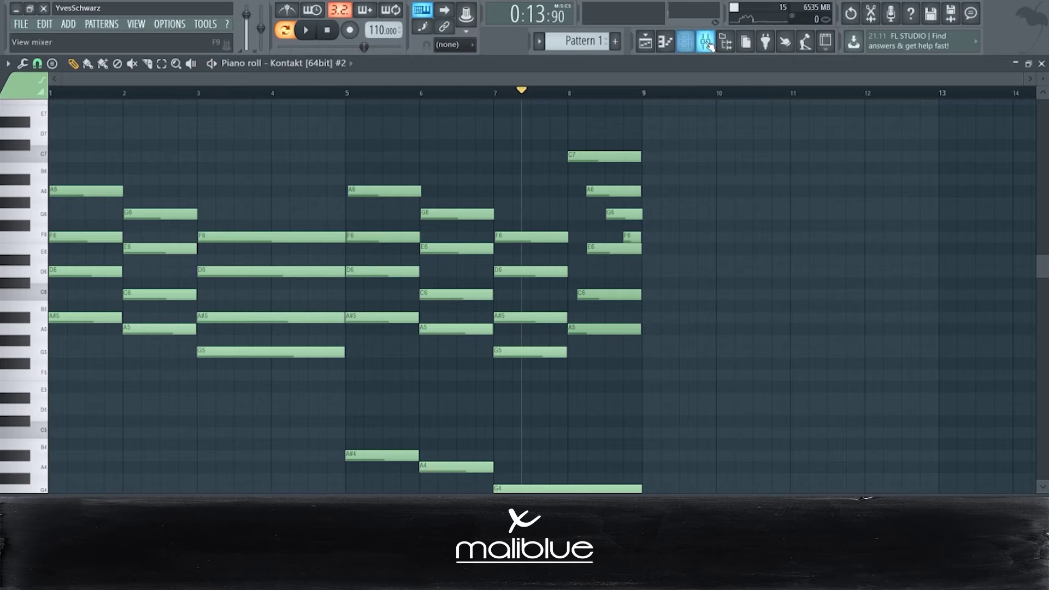
- Record one full pass of the eight-bar pattern into Edison on the Master mixer track, with recording set to On Play
left_click(706, 43)
left_click(136, 143)
left_click(199, 143)
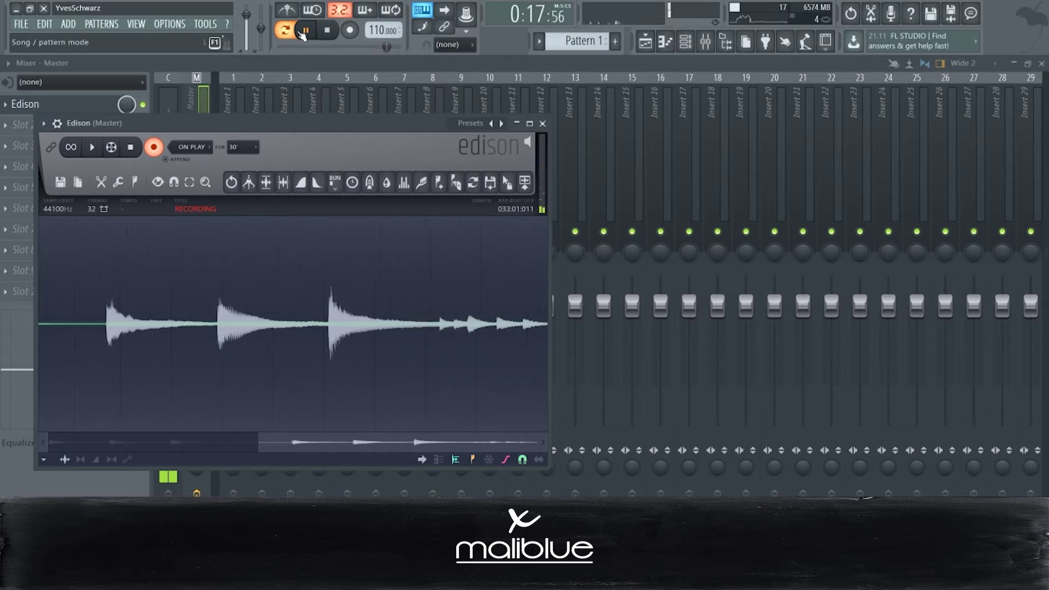
key("space")
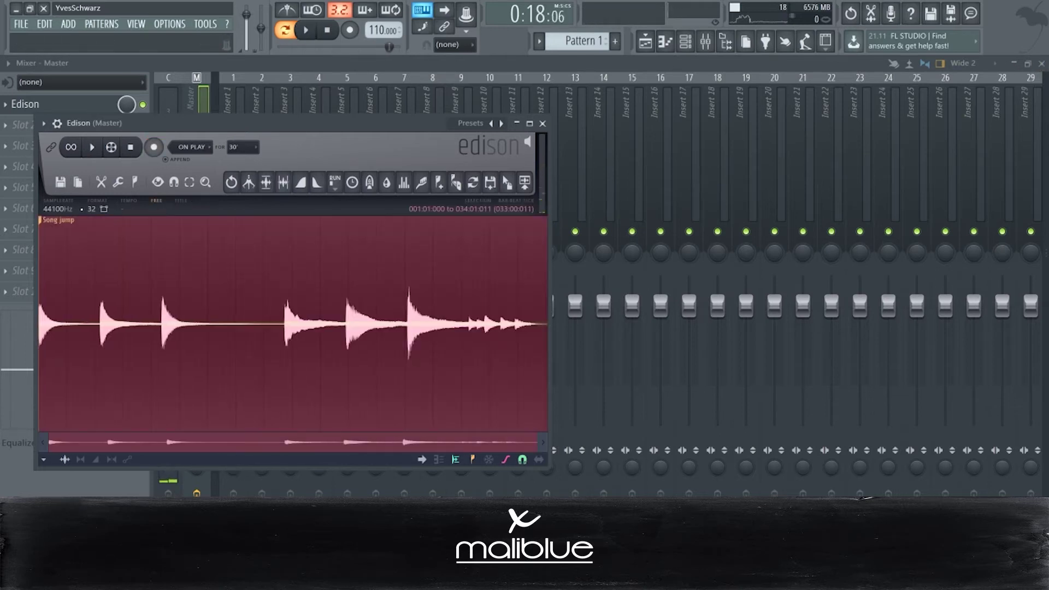
- Place the Edison recording at bar 1 of Track 1 in the playlist and trim its end to bar 9
key("F5")
left_click_drag(507, 182, 180, 104)
key("space")
left_click(117, 64)
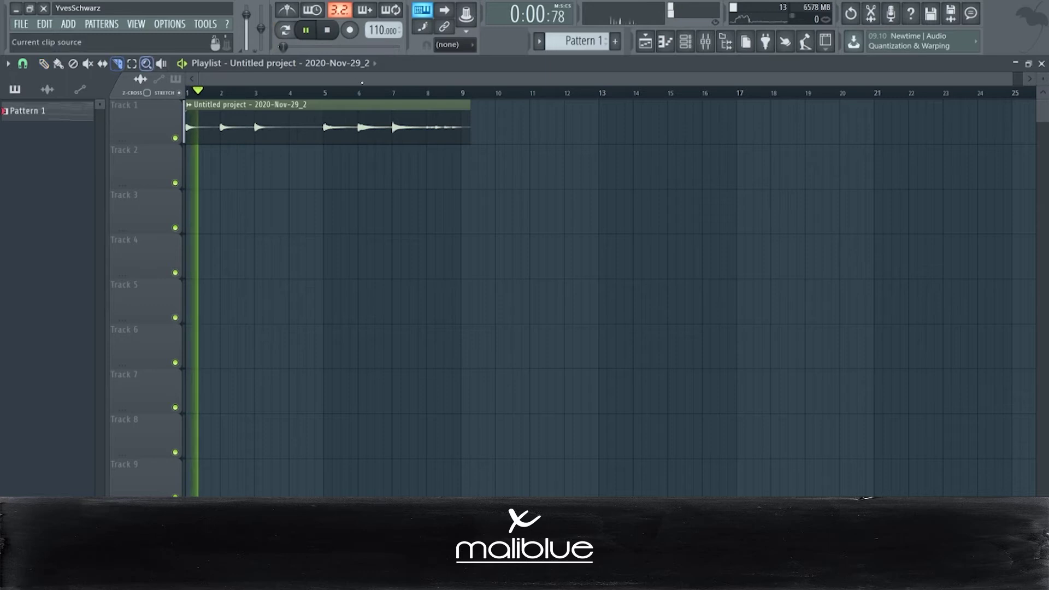
left_click(44, 63)
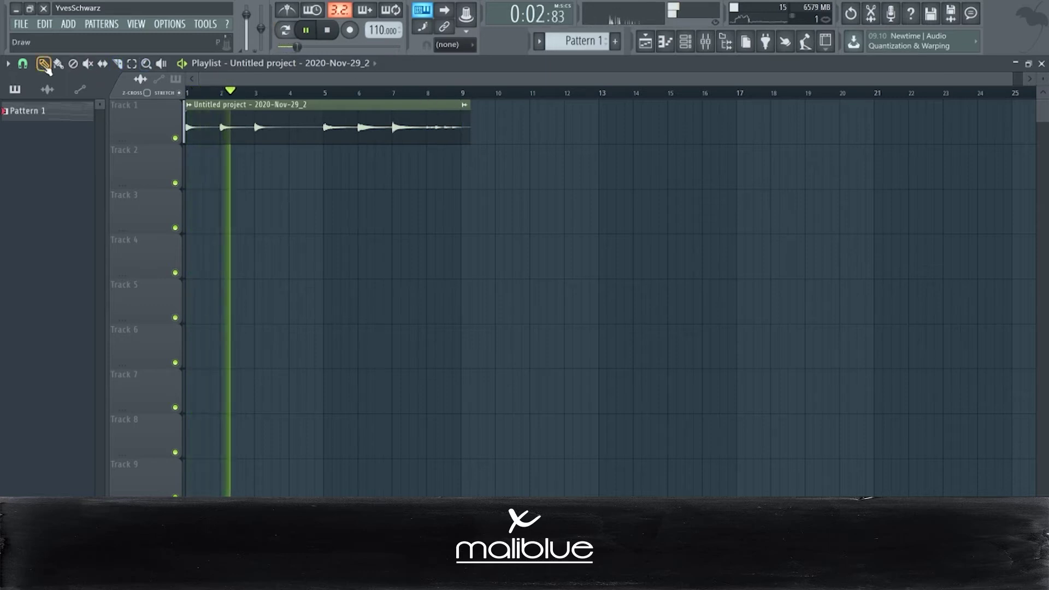
left_click_drag(469, 121, 461, 121)
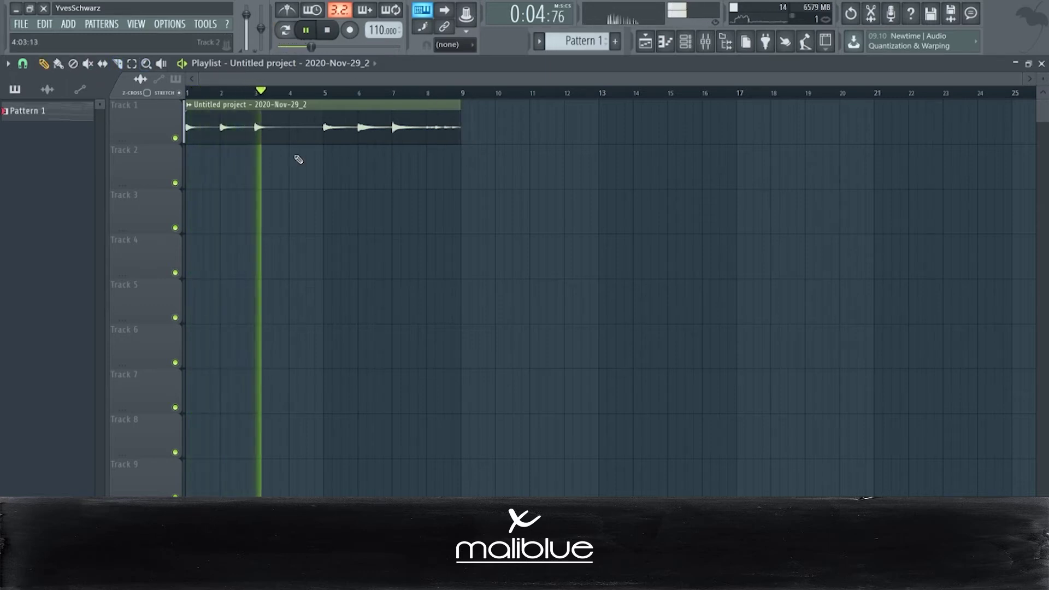
- Place a Pattern 1 clip at bar 1 of Track 2, and close the playlist and Edison windows
left_click(82, 117)
left_click(319, 176)
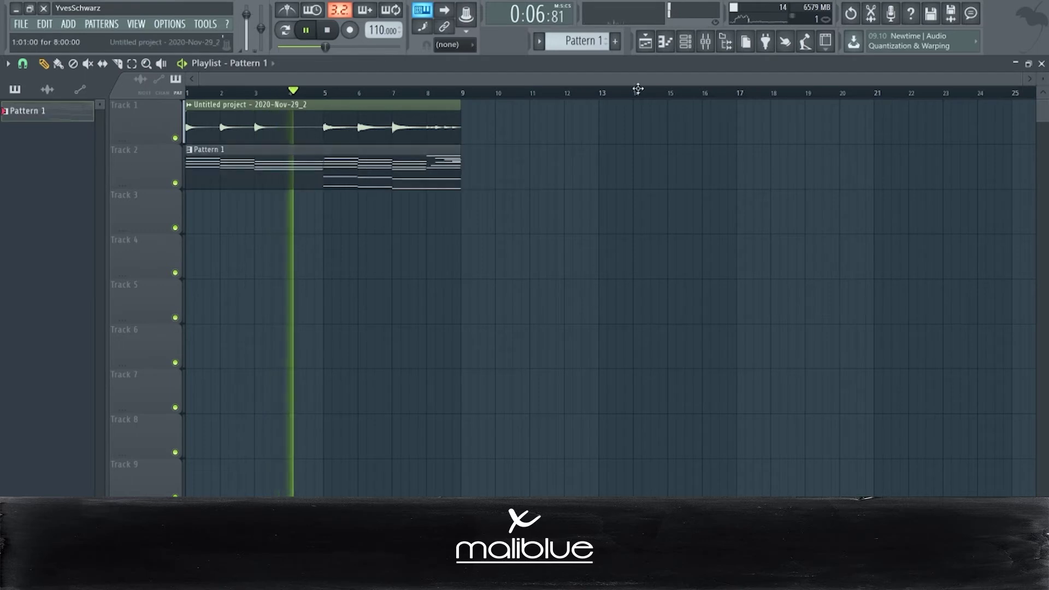
left_click(1042, 64)
left_click(1042, 64)
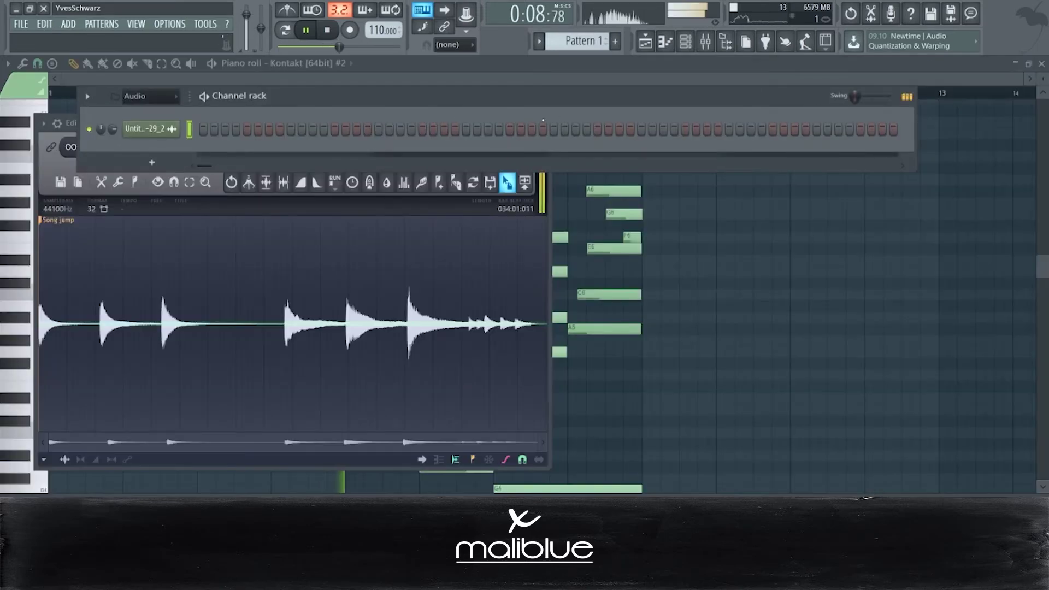
left_click(538, 122)
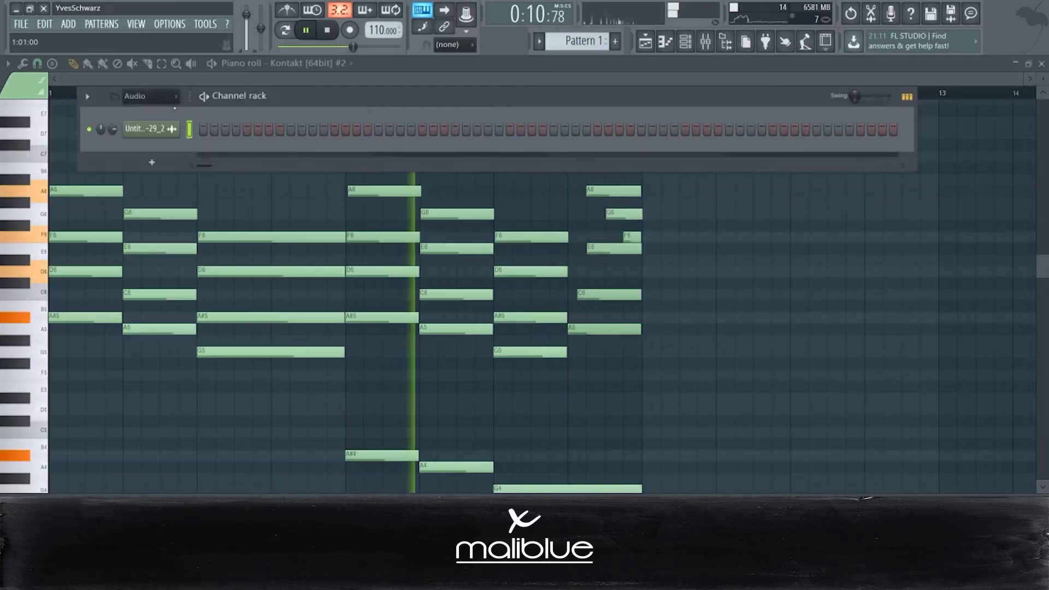
- Show the Unsorted channel group and copy the Kontakt #2 notes into the Sampler channel
left_click(150, 96)
left_click(154, 140)
right_click(162, 148)
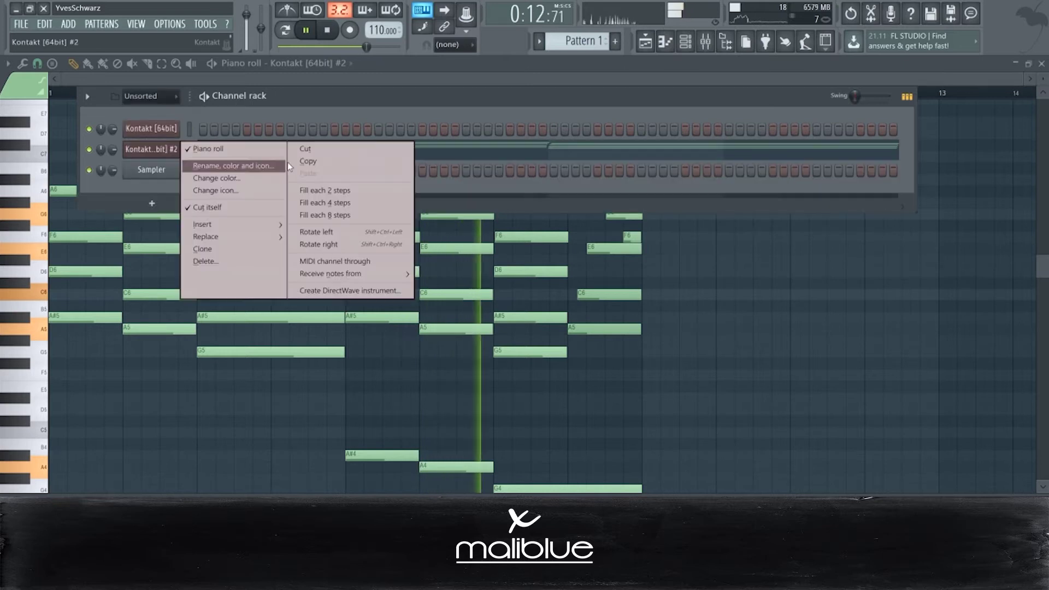
left_click(309, 161)
right_click(164, 169)
left_click(315, 195)
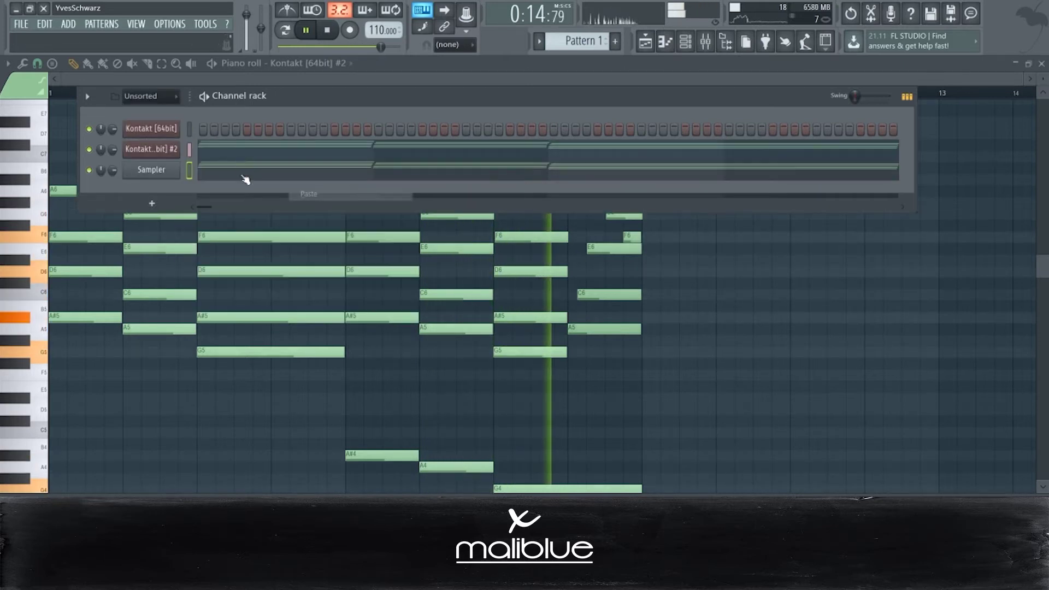
left_click(237, 148)
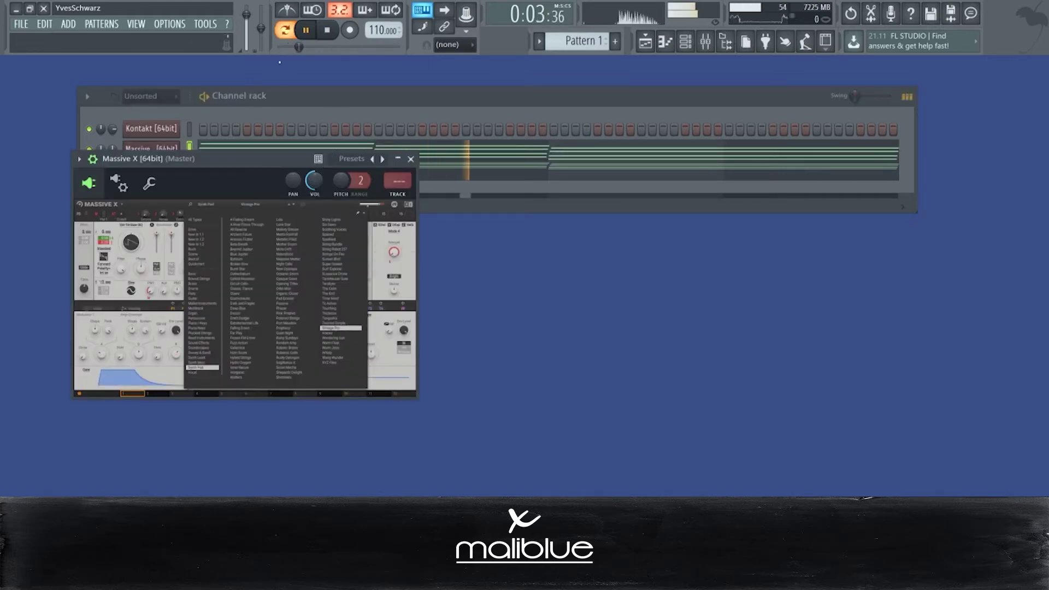
- Stop playback, close the Massive X window and reopen Edison on the Master mixer track in pattern mode
left_click(290, 37)
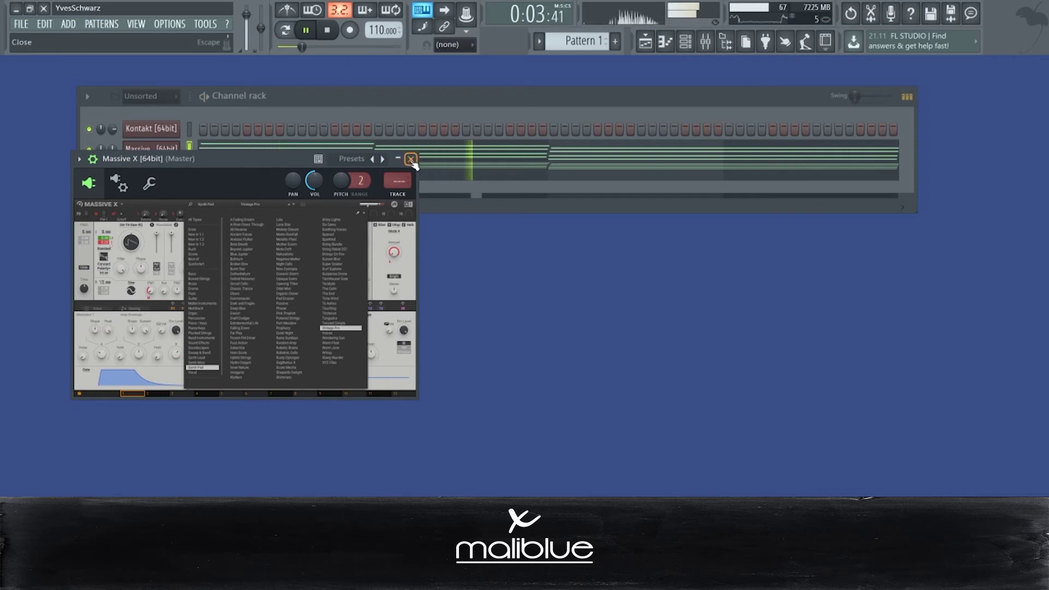
key("space")
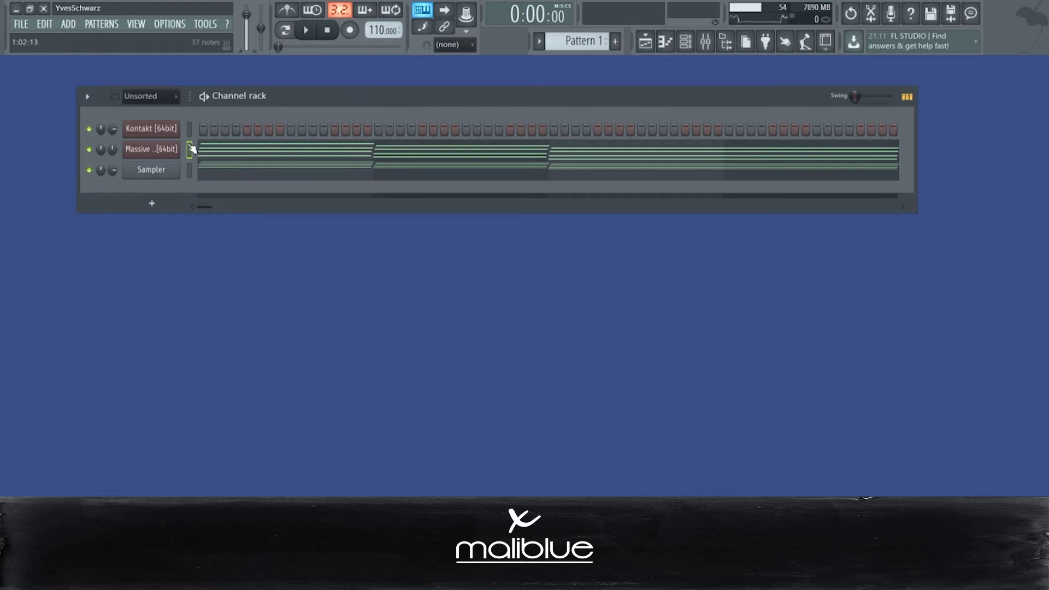
left_click(706, 41)
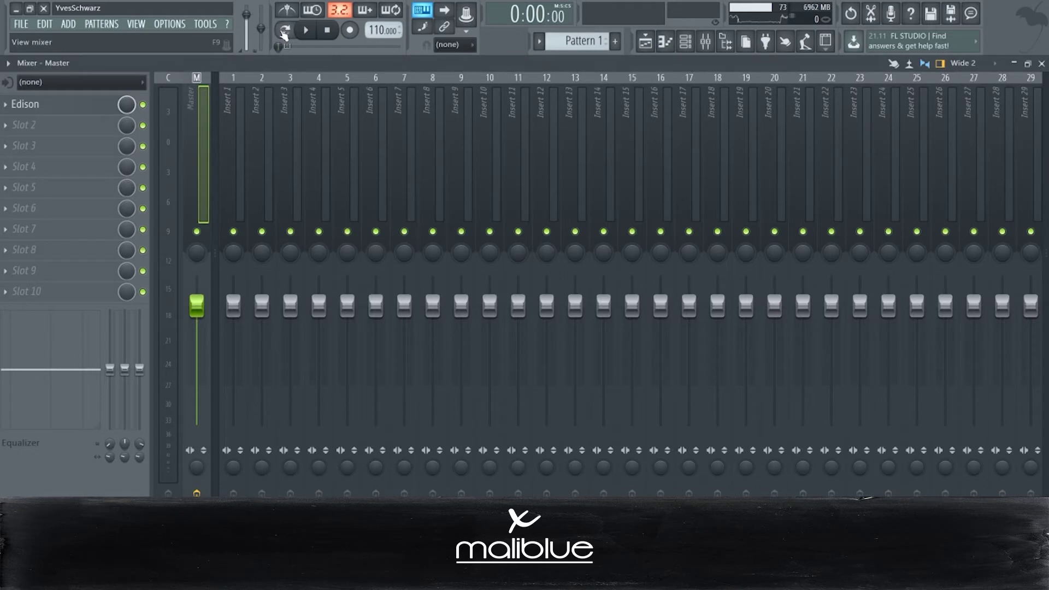
left_click(666, 45)
left_click(48, 104)
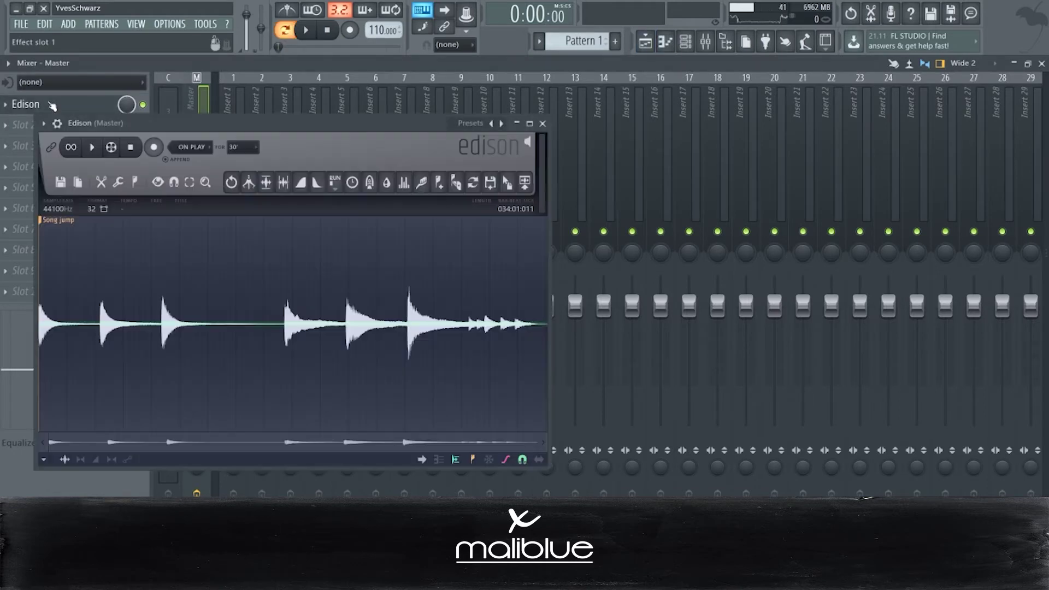
- Record one full pass of the Massive X pattern into Edison
left_click(66, 182)
left_click(72, 203)
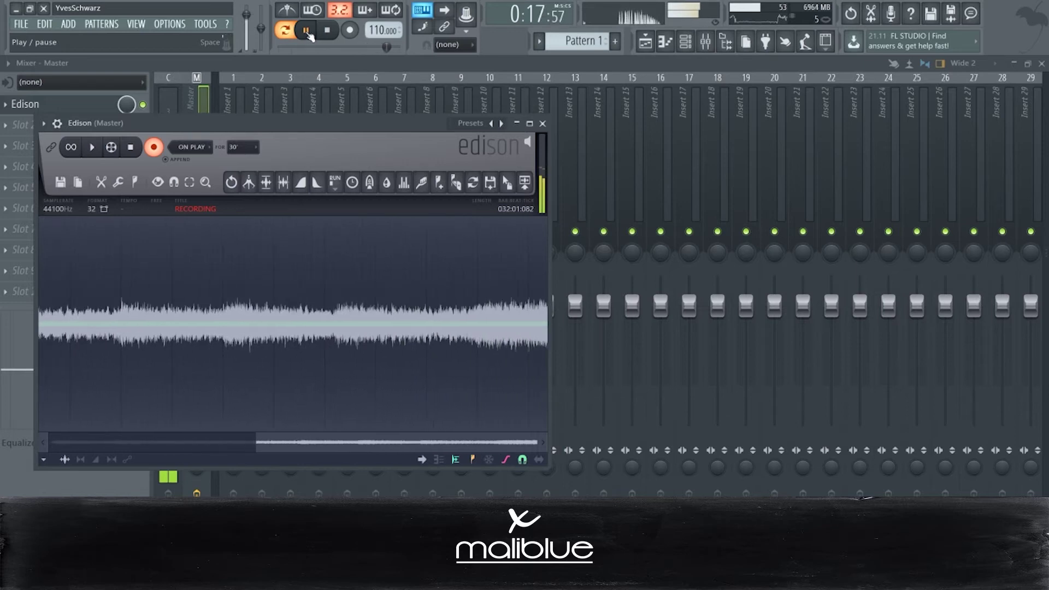
left_click(306, 31)
left_click(154, 147)
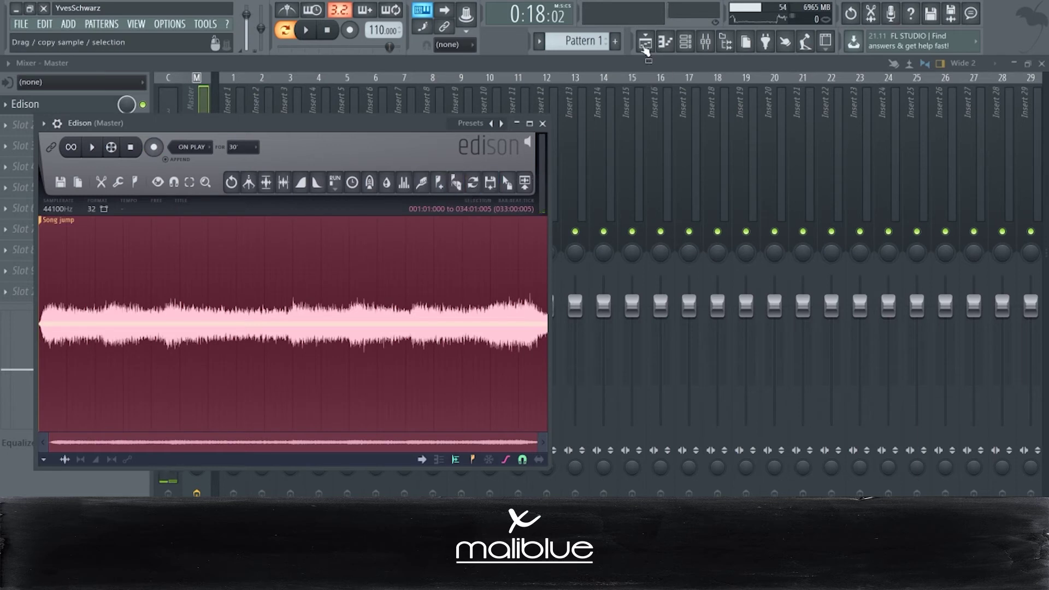
- Place the new Edison recording at bar 1 of Track 2 and trim its end to bar 9
left_click_drag(507, 182, 454, 217)
left_click_drag(188, 211, 206, 163)
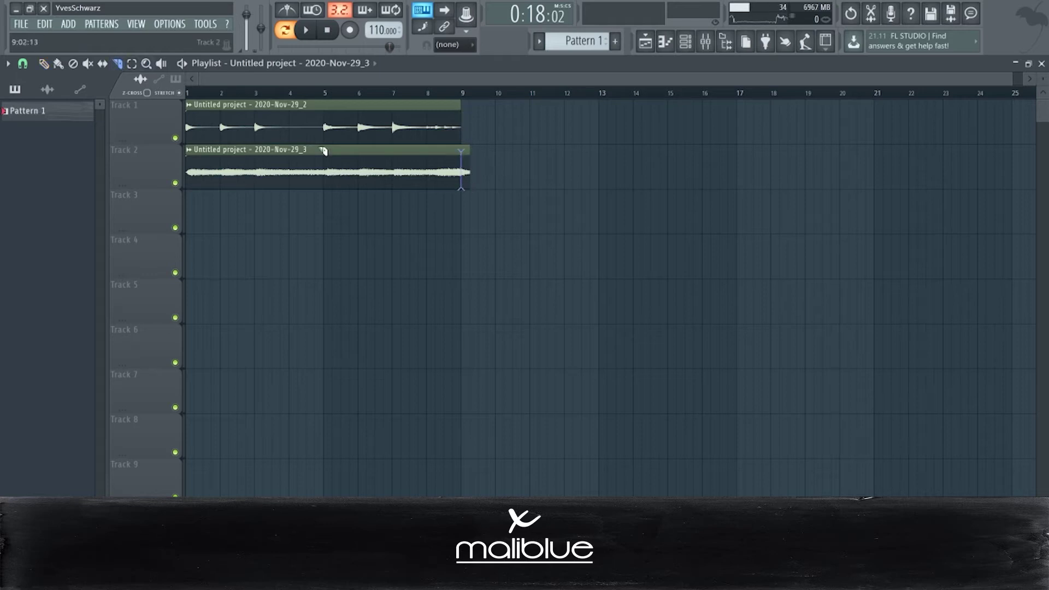
left_click_drag(467, 150, 461, 149)
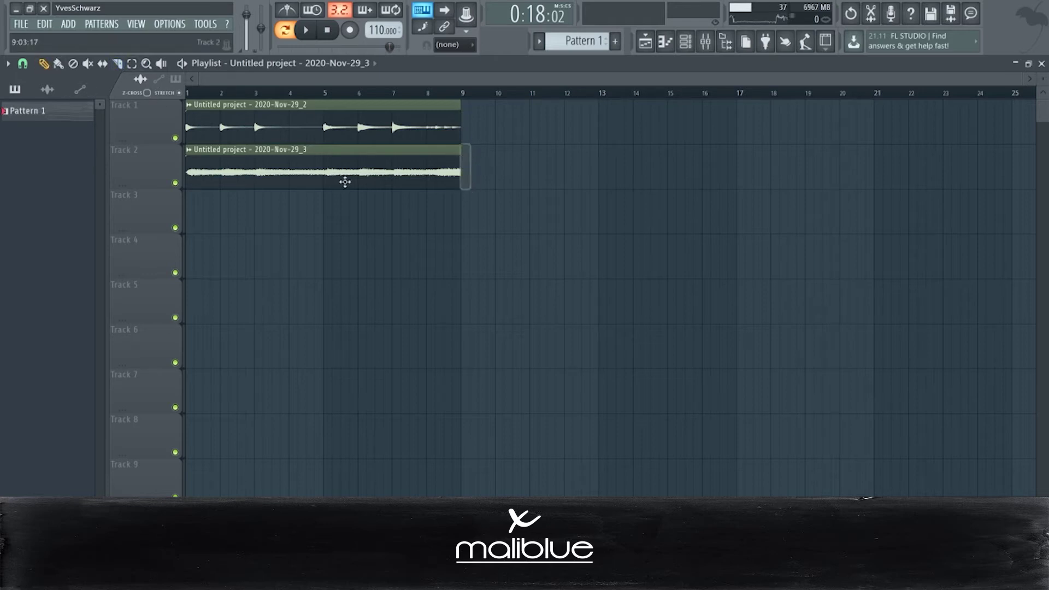
- Return the playhead to bar 1 and audition the two layered audio clips
left_click(187, 94)
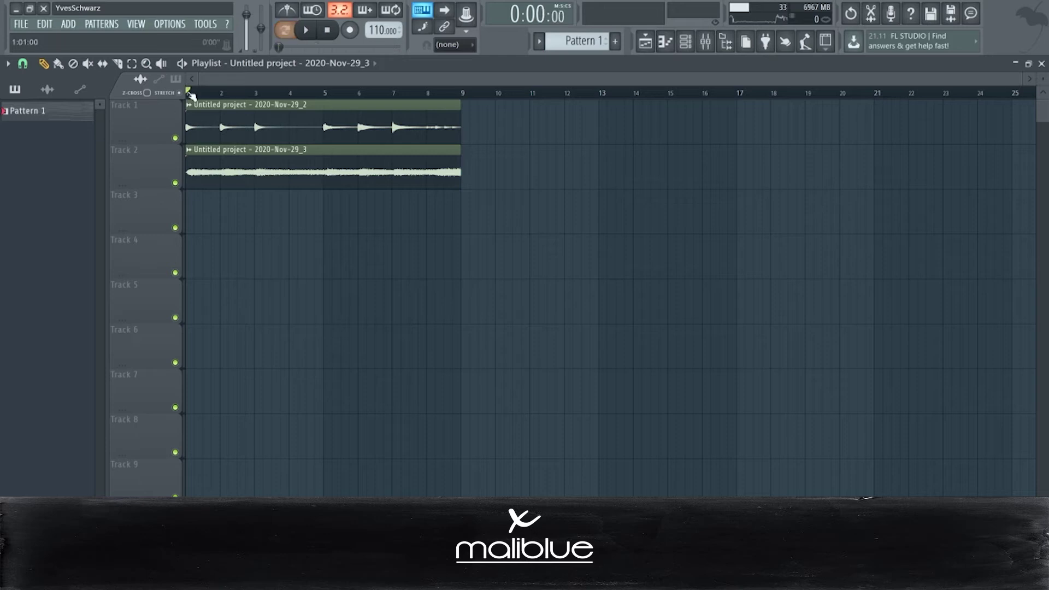
key("space")
key("space")
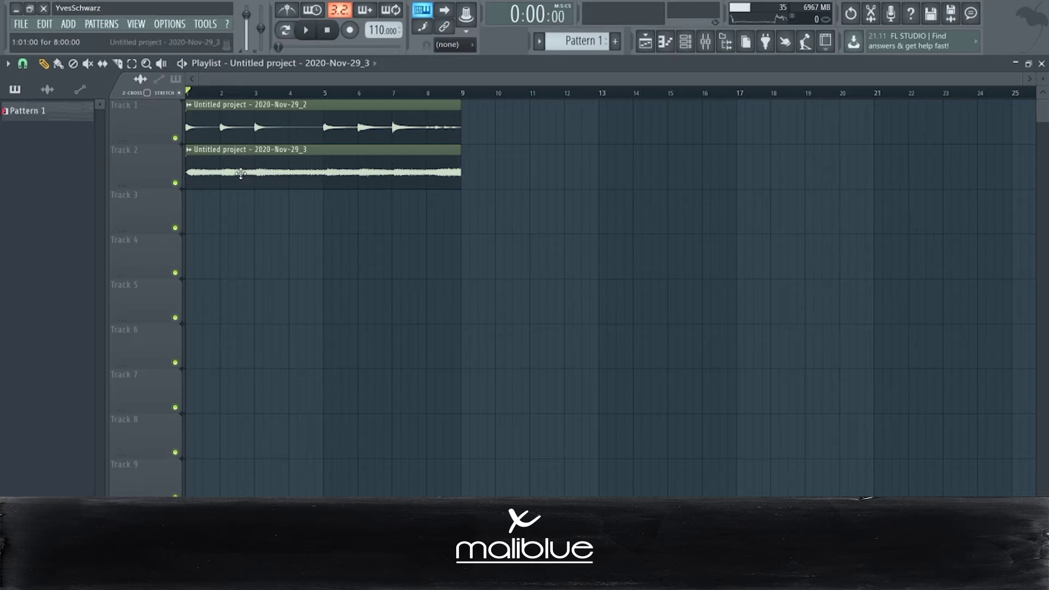
- Route the Track 2 clip to mixer track 2 and the Track 1 clip to mixer track 3
double_click(295, 175)
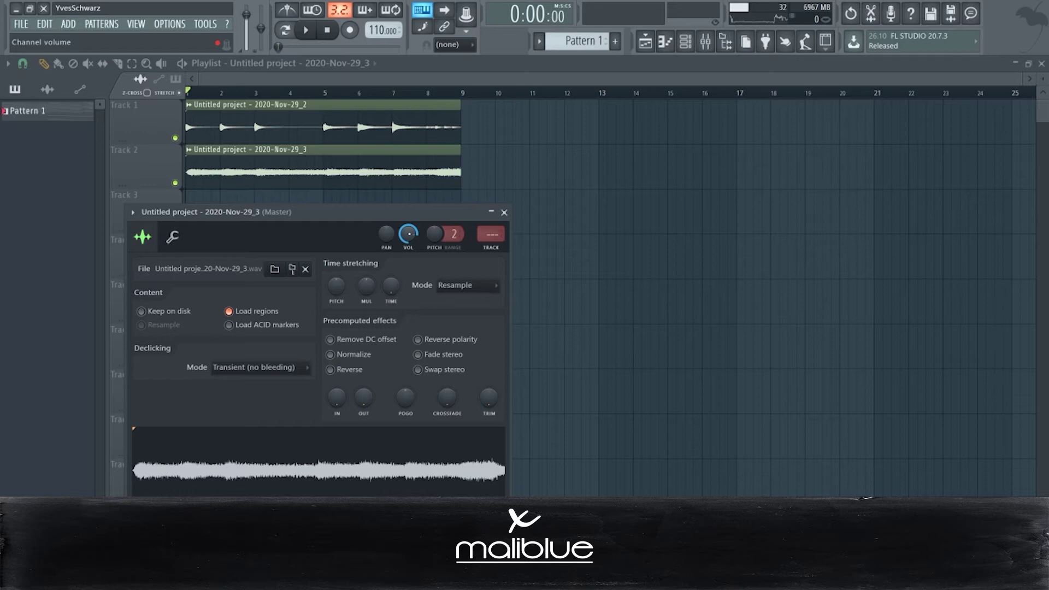
key("ctrl+l")
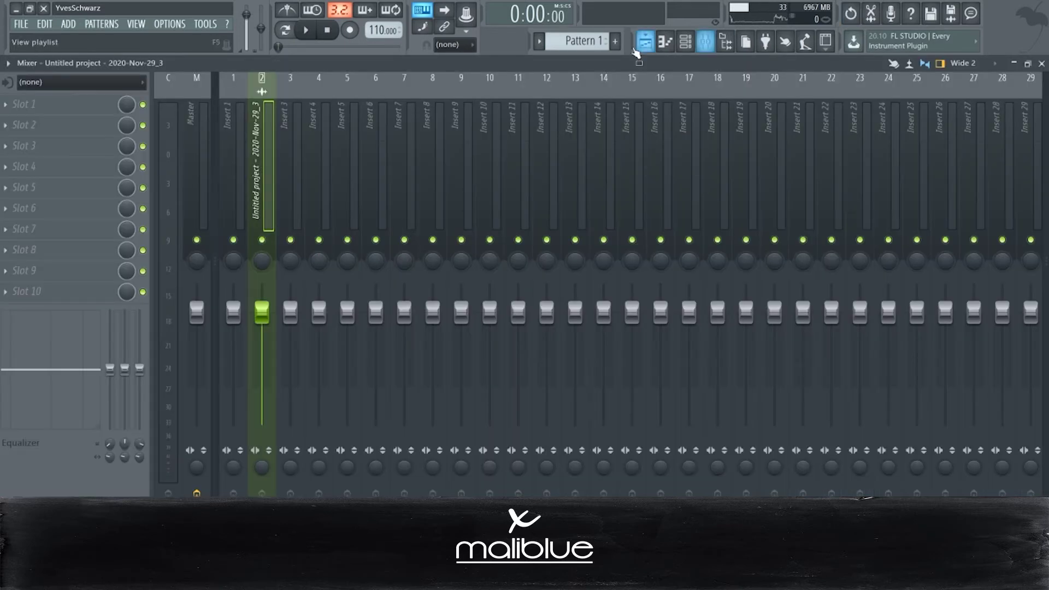
left_click(646, 41)
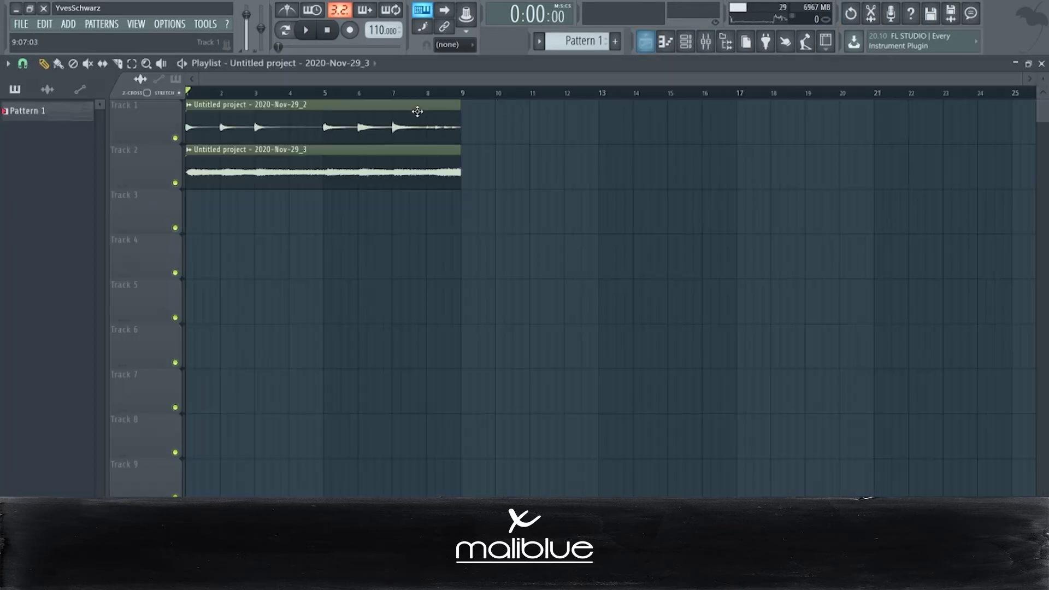
double_click(417, 111)
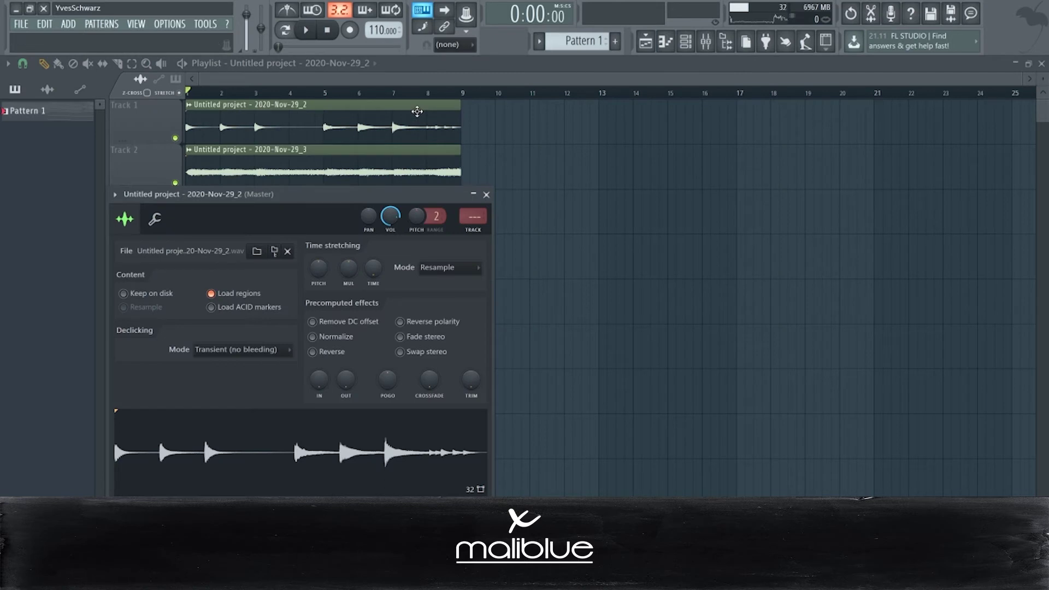
key("ctrl+l")
- Solo mixer track 3 during playback and check the Track 1 clip's channel settings before returning to the mixer
left_click(290, 239, "ctrl")
key("space")
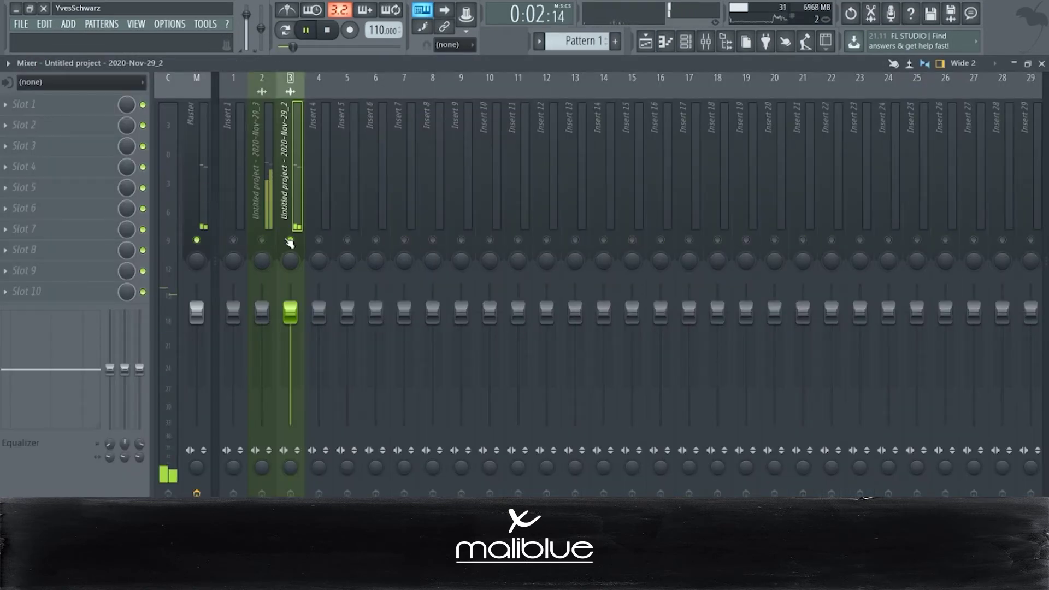
left_click(646, 40)
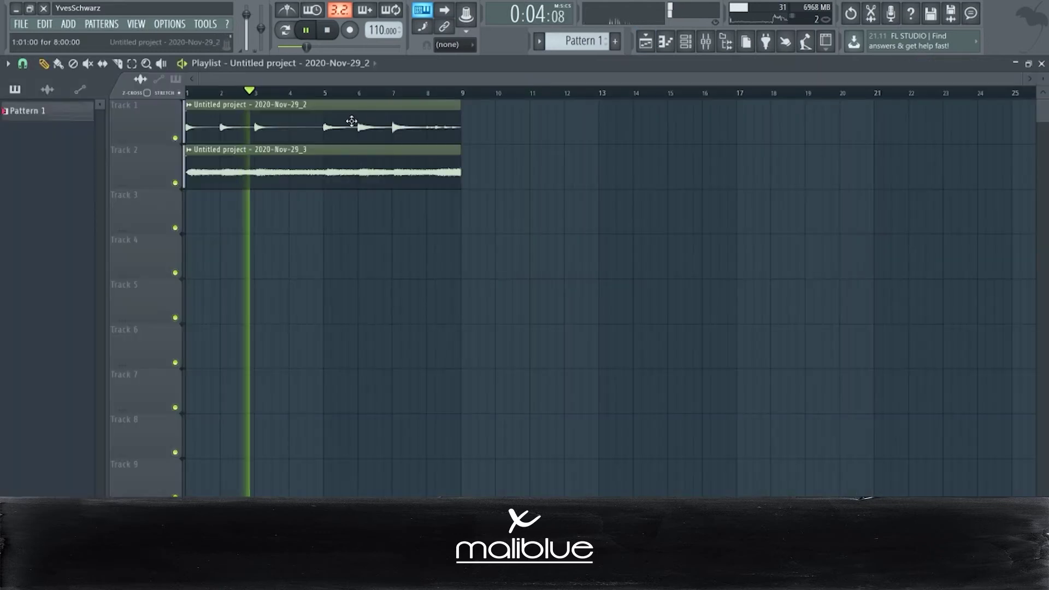
double_click(351, 121)
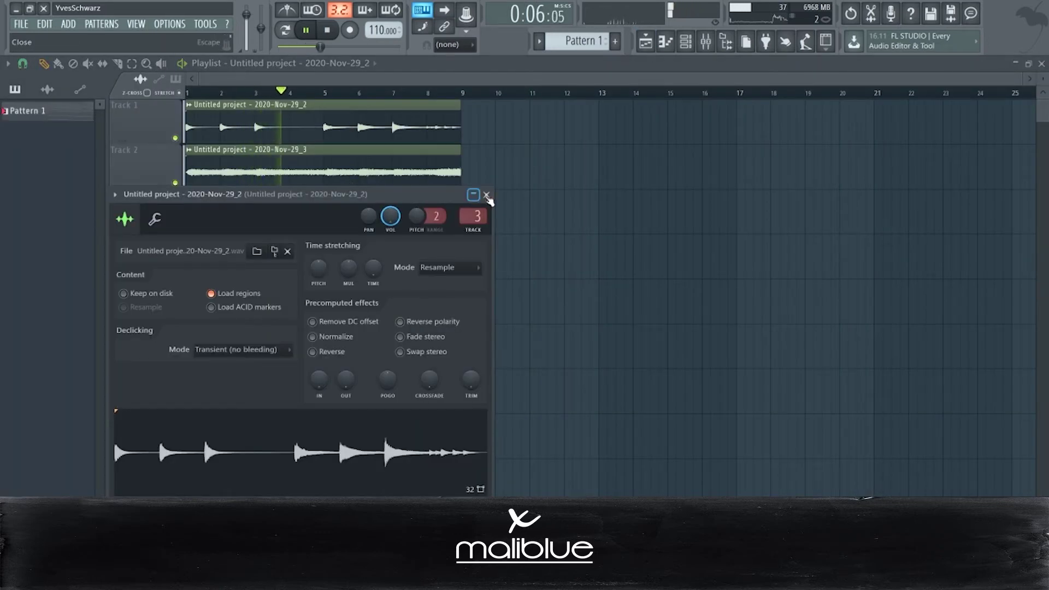
left_click(487, 195)
key("F9")
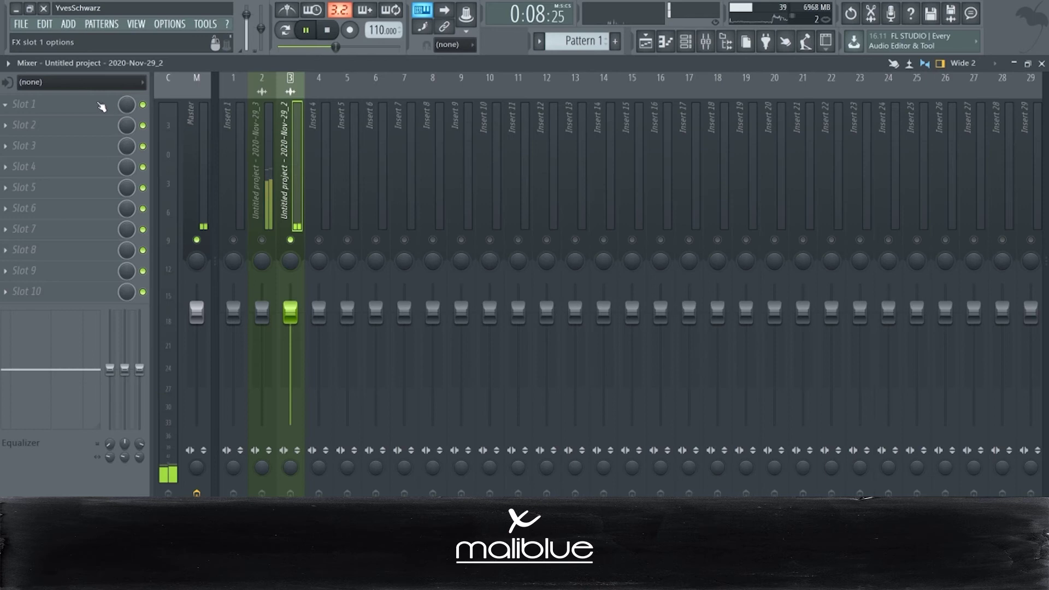
- Load FabFilter Pro-Q 2 in slot 1 with the Low Cut preset and set the cut to about 99 Hz, Q 0.53
left_click(93, 109)
left_click(617, 172)
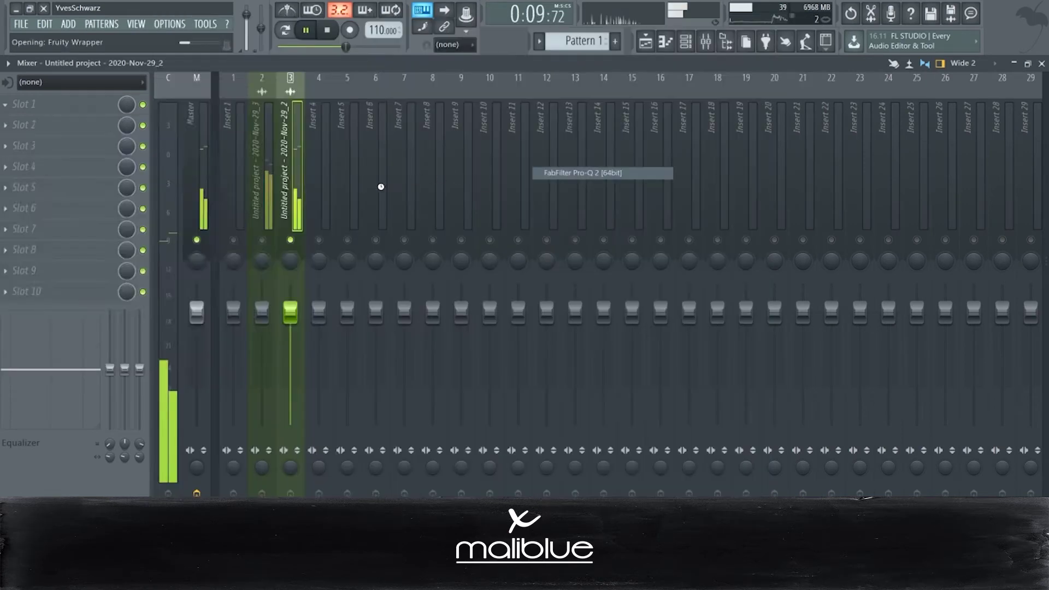
left_click(297, 107)
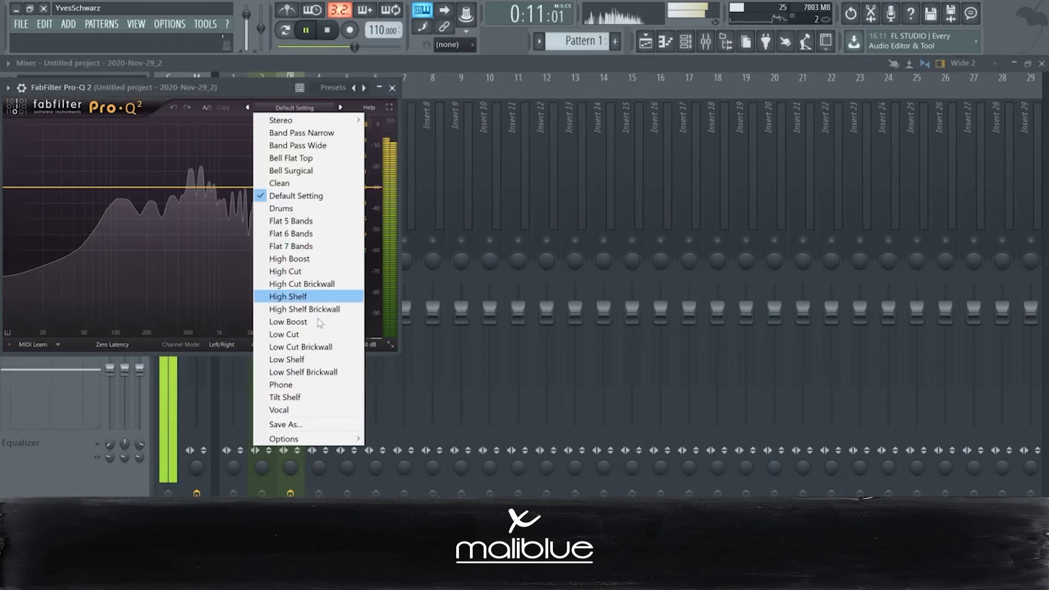
left_click(319, 339)
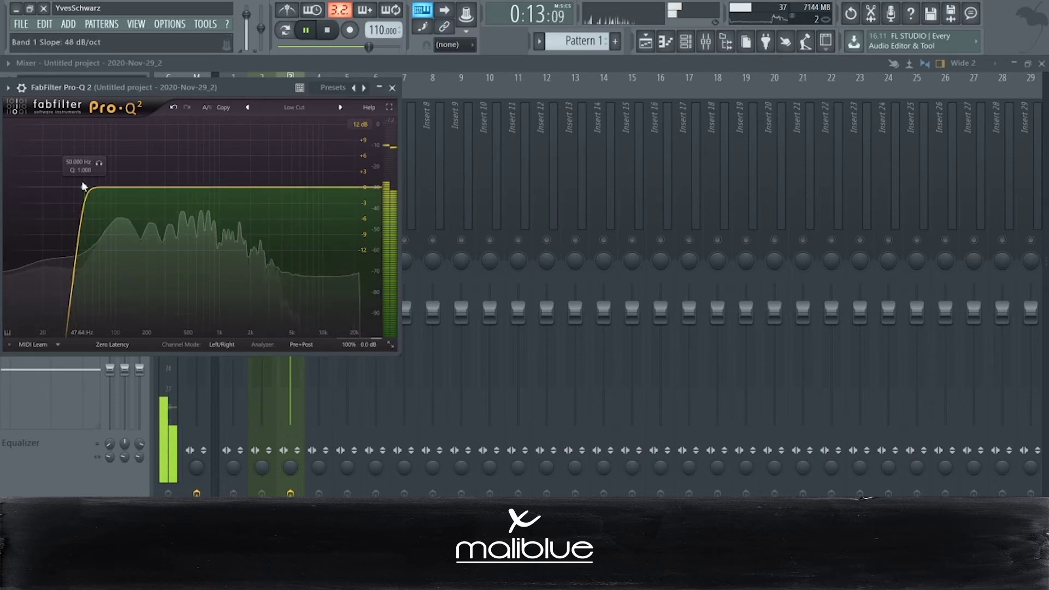
left_click_drag(88, 195, 116, 215)
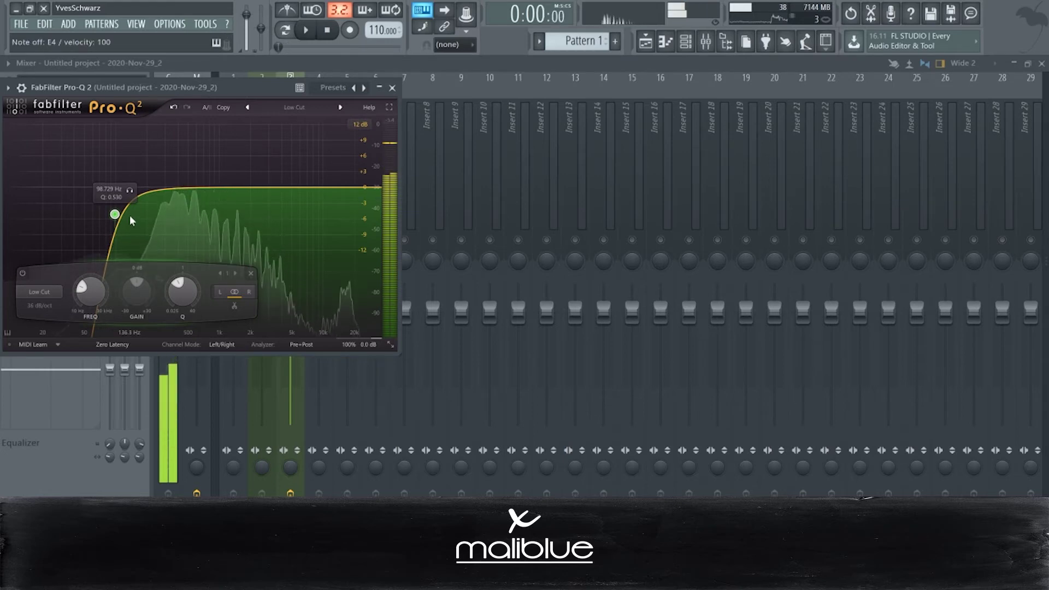
- Play the arrangement from bar 5 in the playlist and return to the equalizer
left_click(645, 42)
key("space")
left_click(333, 95)
key("space")
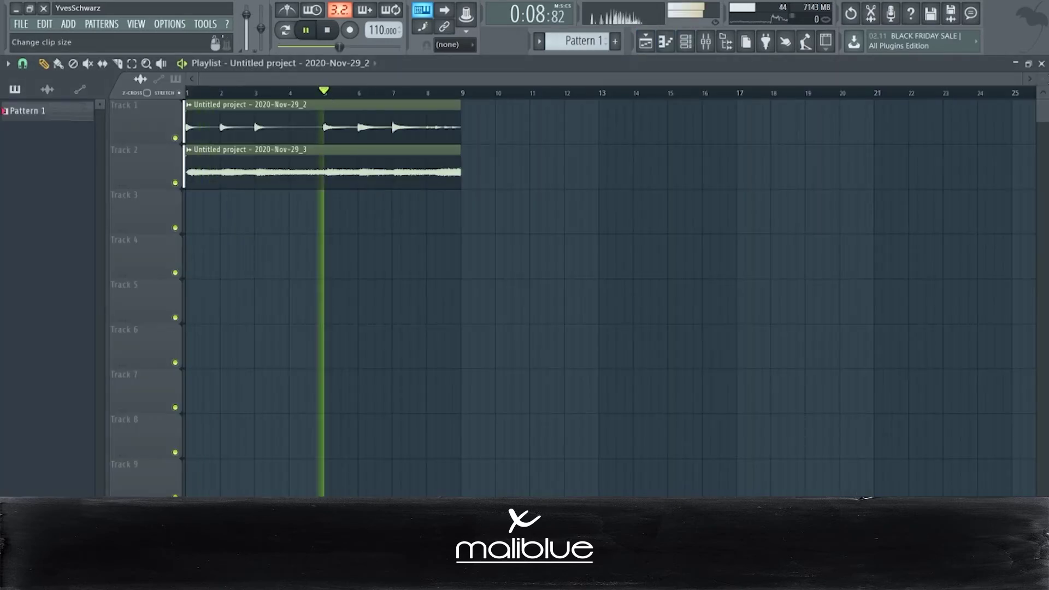
left_click(1041, 64)
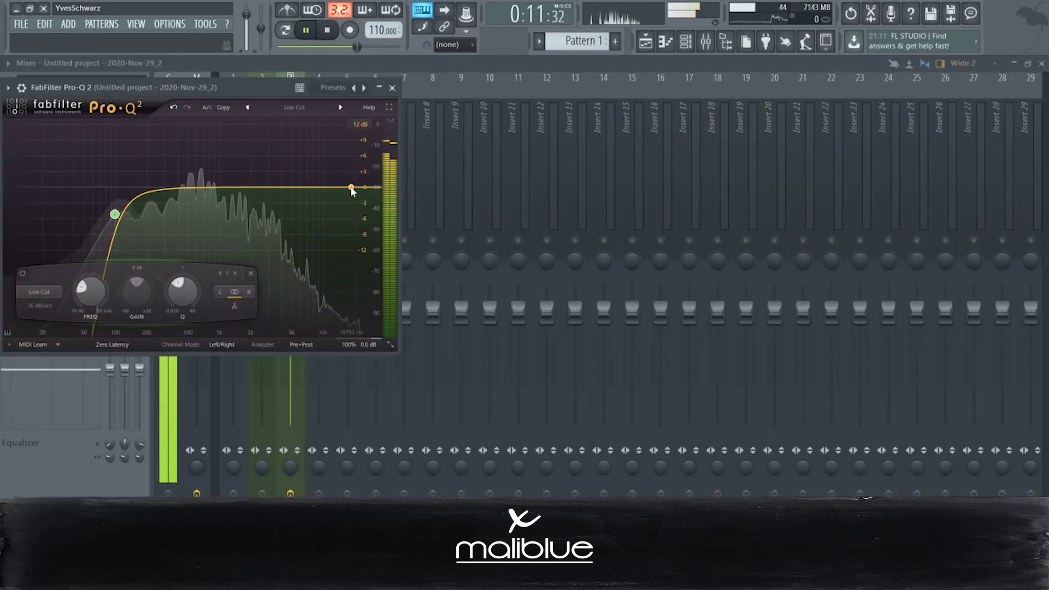
- Add a High Cut band at about 16.5 kHz with a 96 dB/oct slope in Pro-Q 2, and close the equalizer
right_click(350, 190)
mouse_move(382, 213)
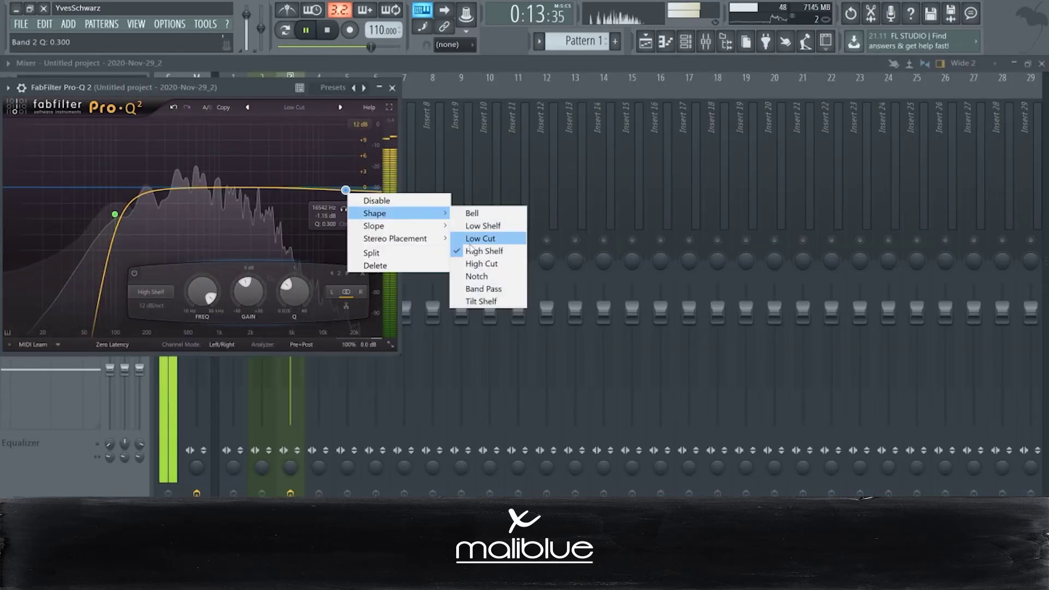
left_click(480, 265)
key("space")
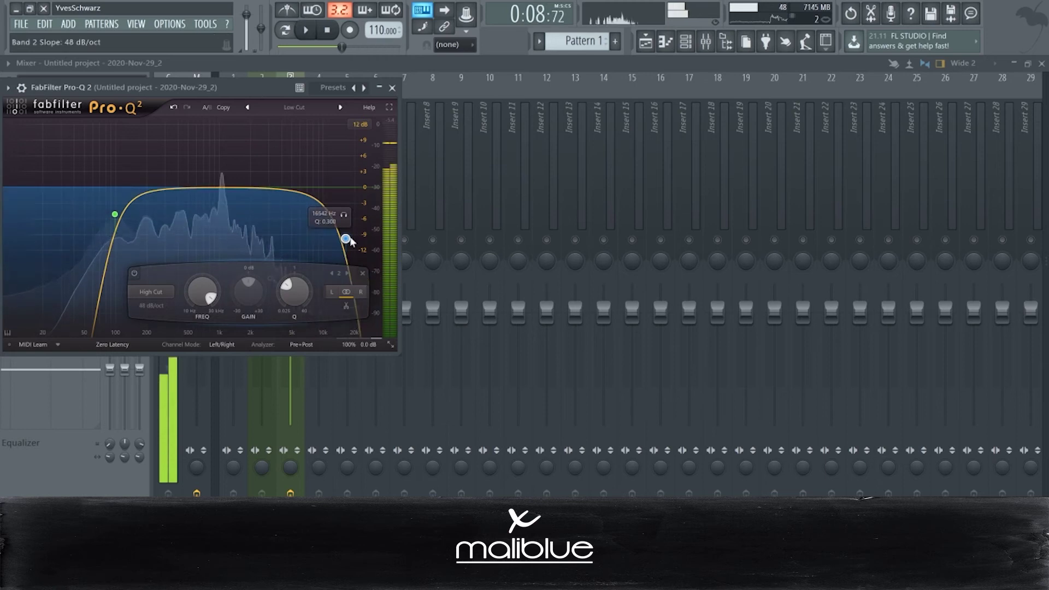
left_click_drag(349, 240, 349, 215)
key("space")
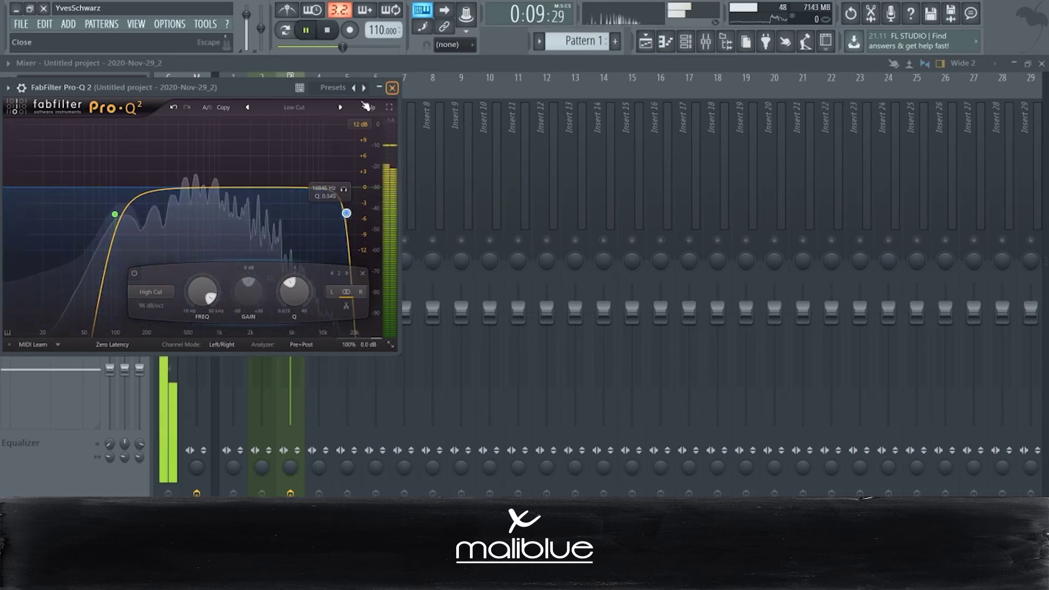
left_click(391, 88)
- Load Abbey Road Vinyl Stereo in slot 2 with the Keys user preset, Crackle Level at -INF, and audition it
left_click(33, 125)
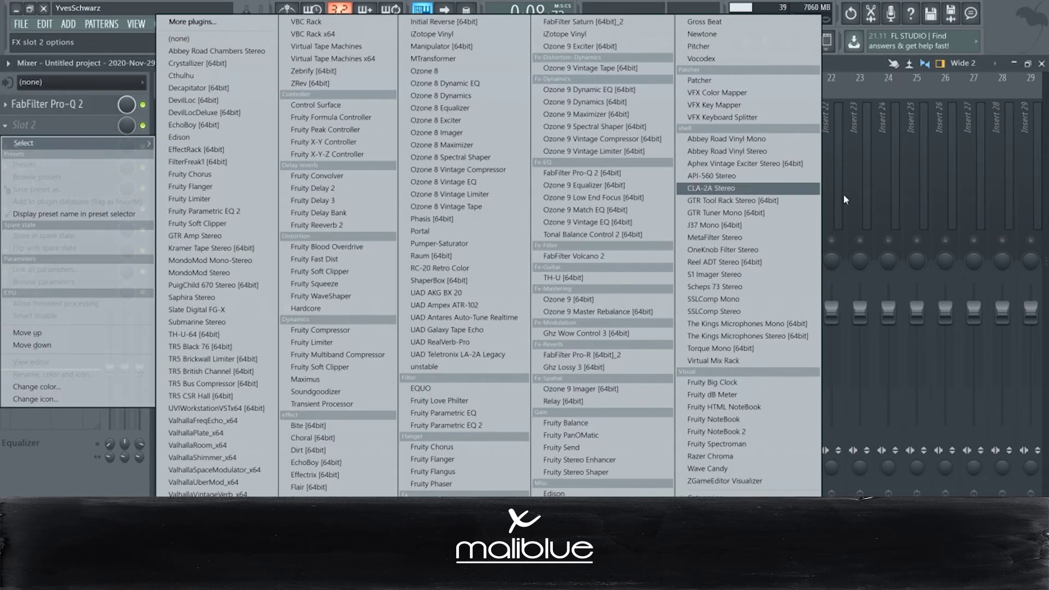
left_click(751, 152)
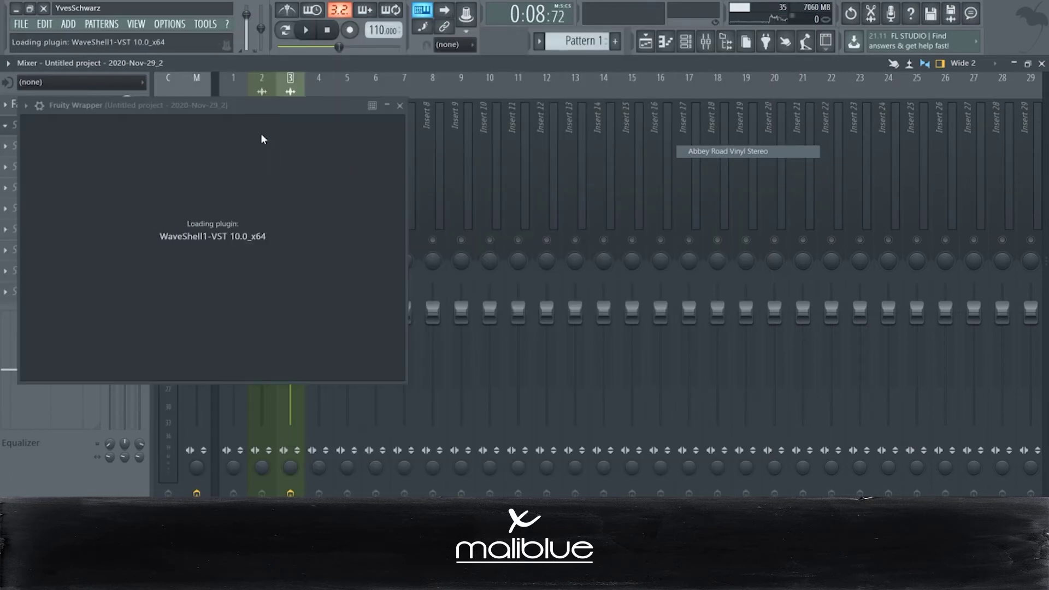
left_click(186, 117)
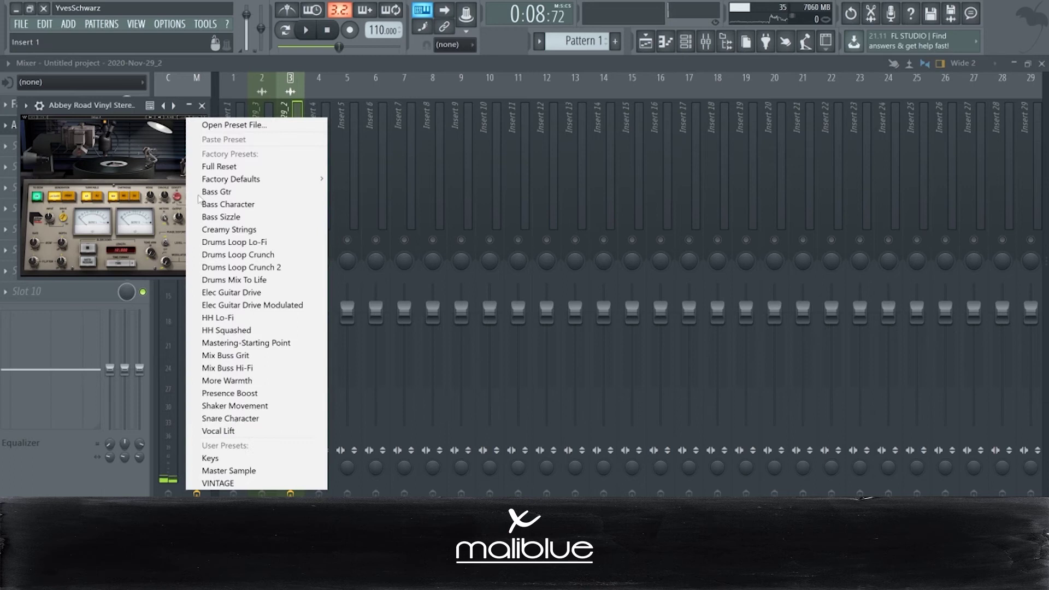
left_click(240, 458)
key("space")
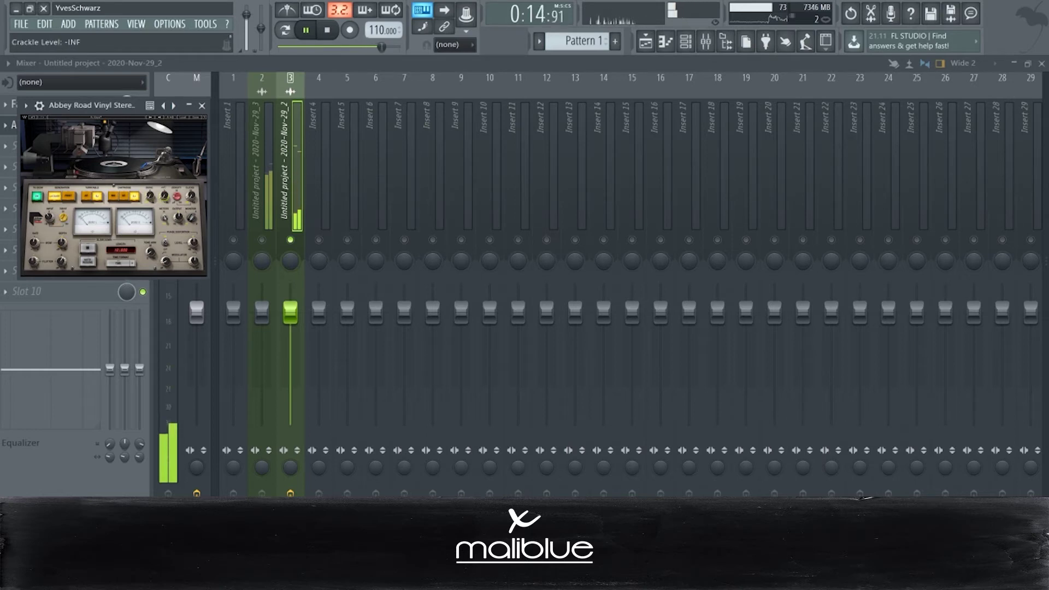
key("space")
- Delete the Massive X channel from the Unsorted group of the channel rack
left_click(684, 44)
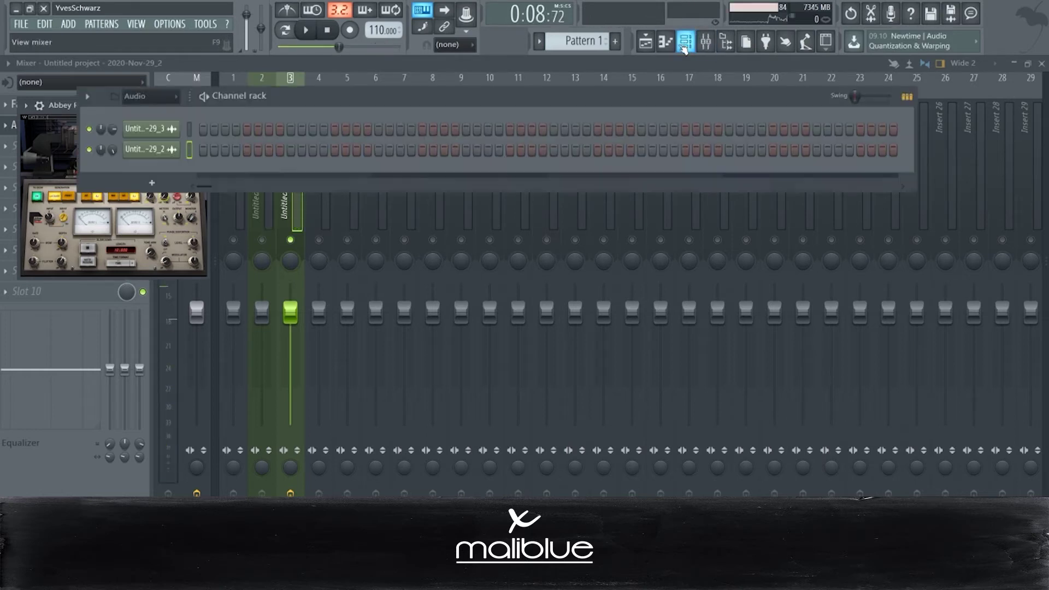
left_click(148, 96)
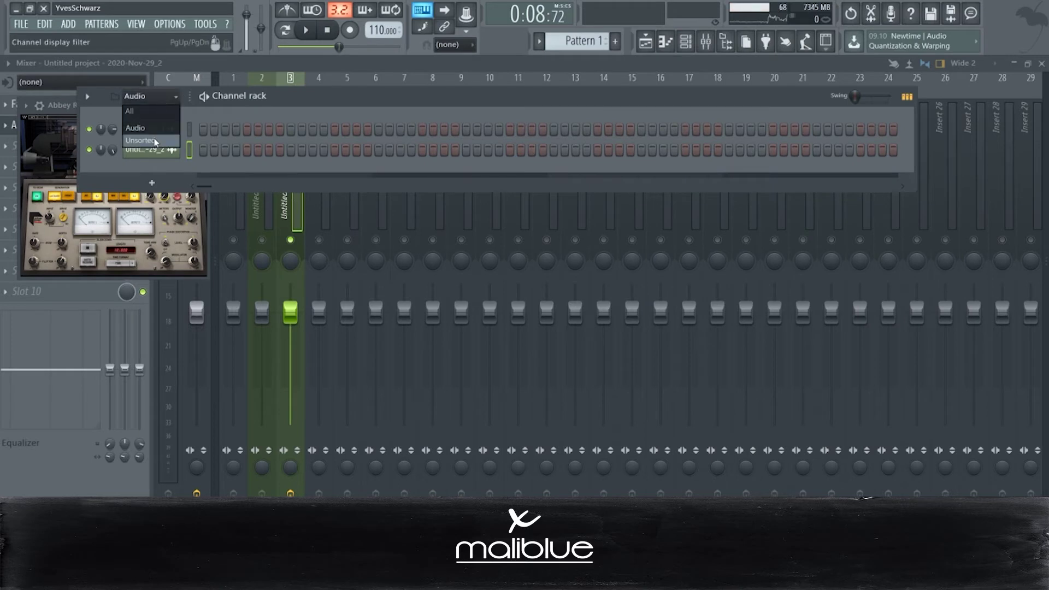
left_click(141, 141)
right_click(169, 156)
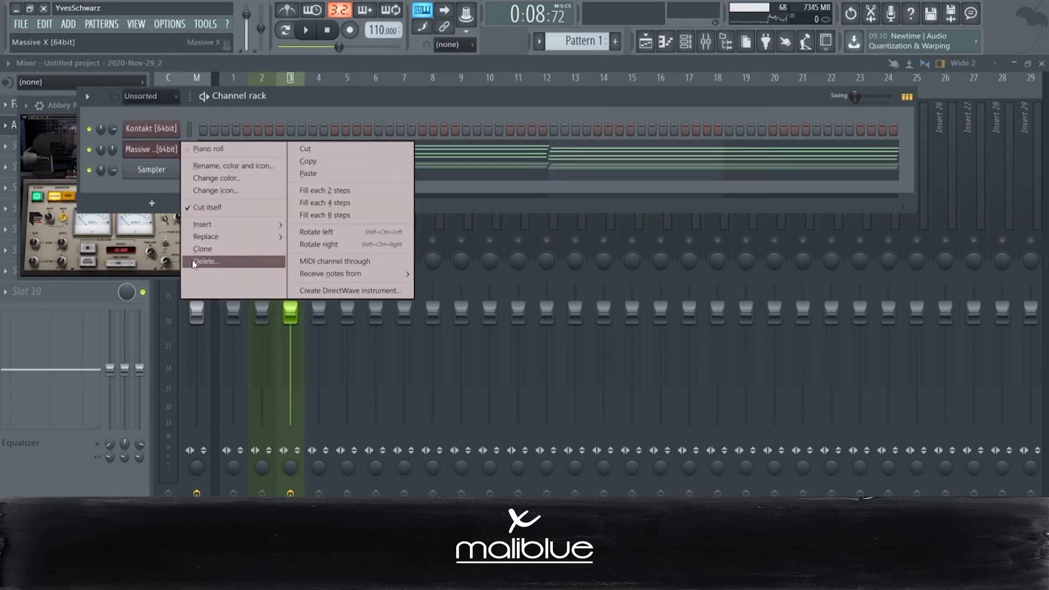
left_click(218, 261)
left_click(576, 327)
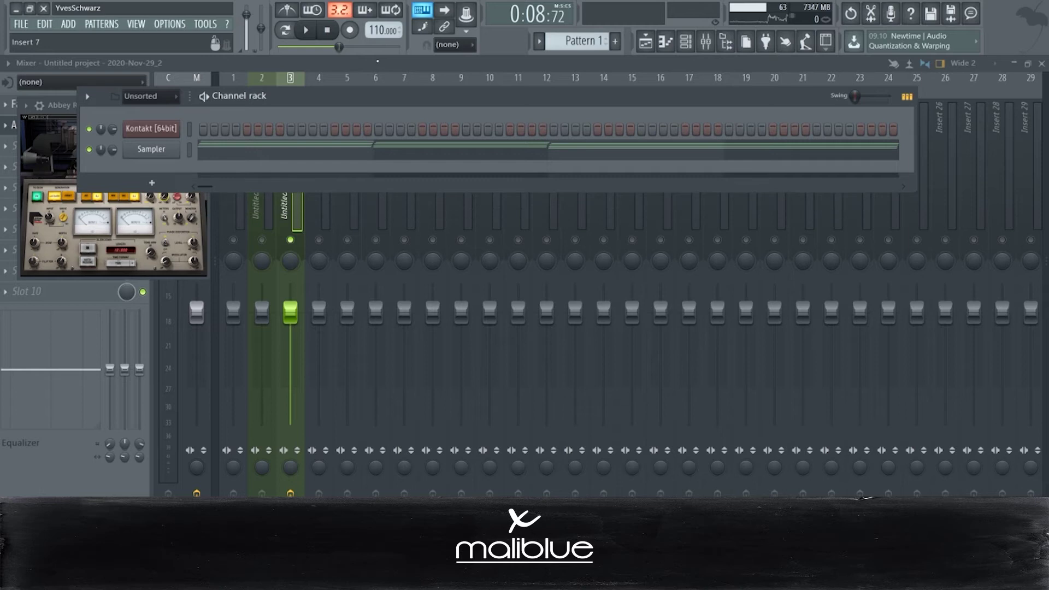
- Load UAD AKG BX 20 in slot 3 of mixer track 3 during playback, recheck the vinyl effect and close the plugin windows
left_click(358, 65)
key("space")
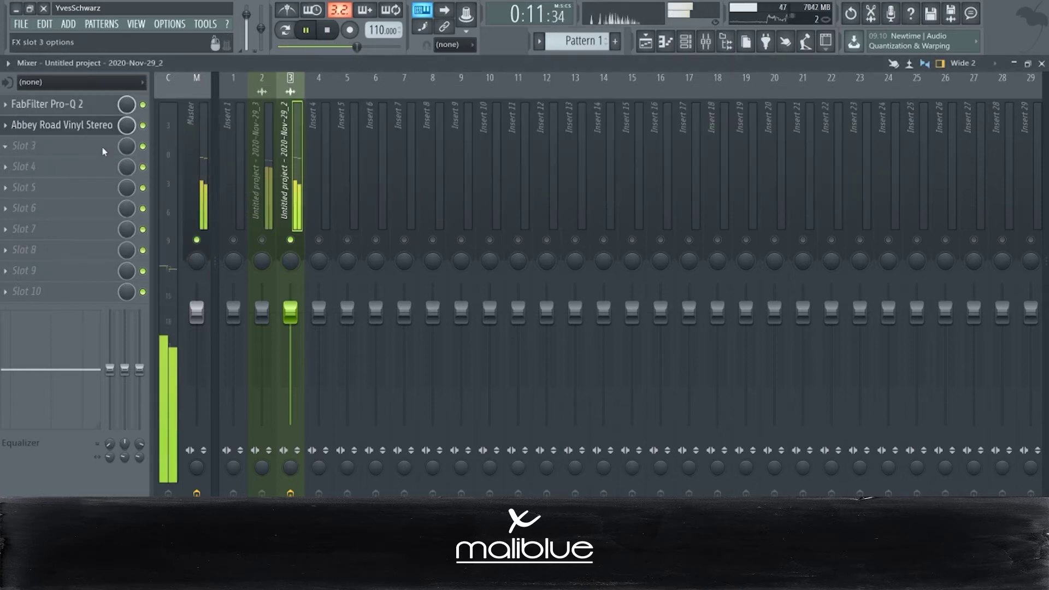
left_click(101, 146)
left_click(465, 292)
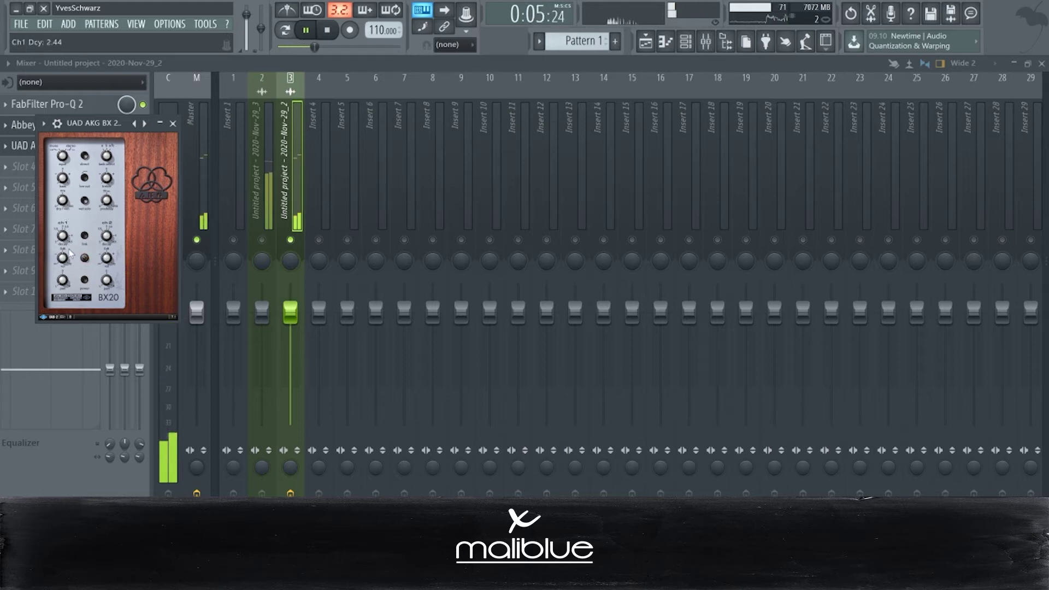
left_click(23, 125)
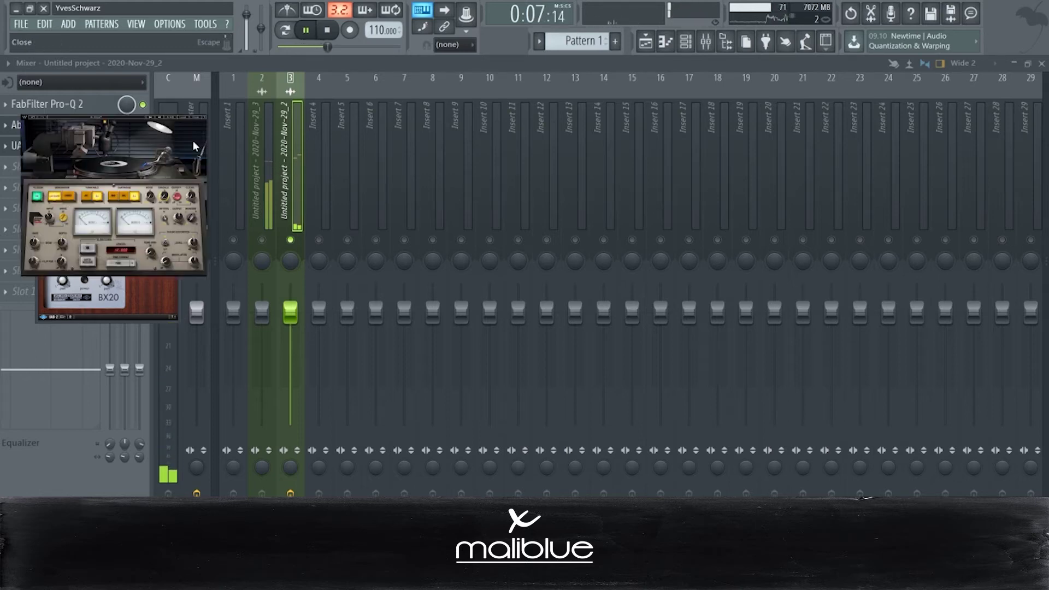
left_click(202, 106)
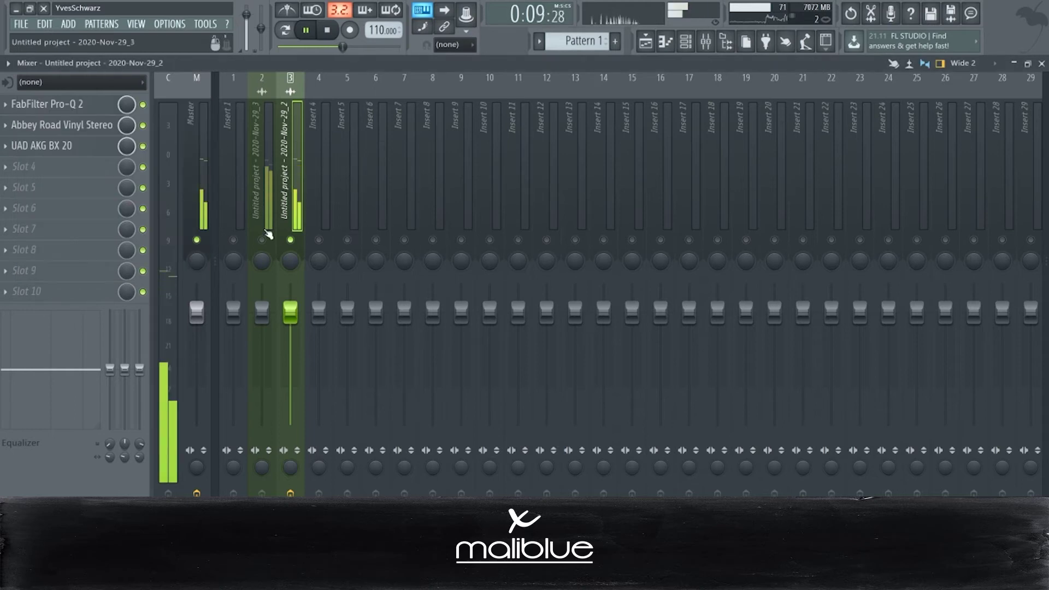
- Play both mixer tracks together, lower mixer track 2's fader to about -5 dB and adjust its panning
key("space")
key("space")
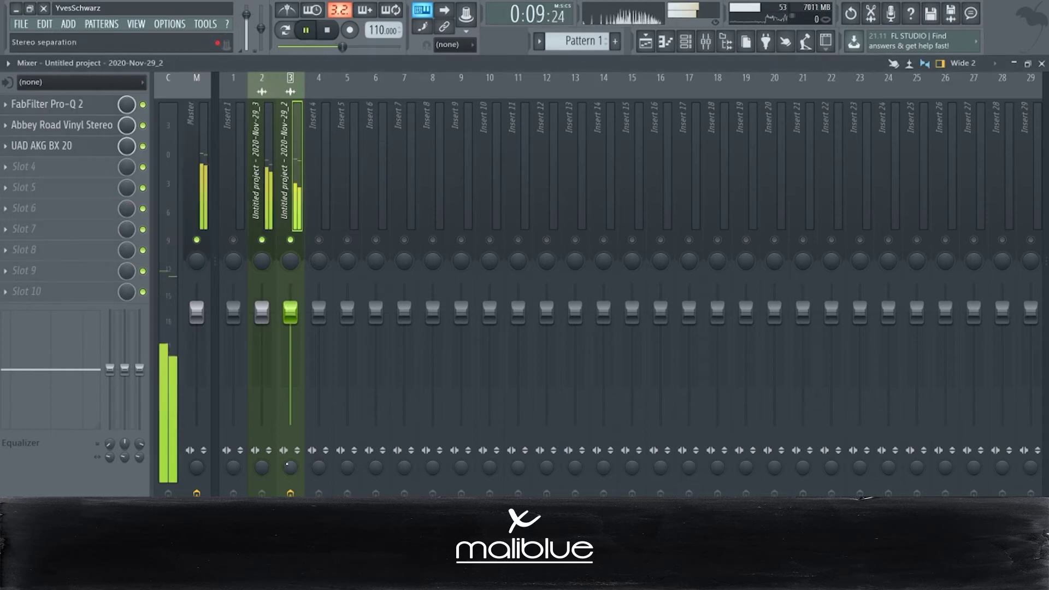
left_click_drag(262, 313, 262, 334)
left_click_drag(266, 263, 292, 259)
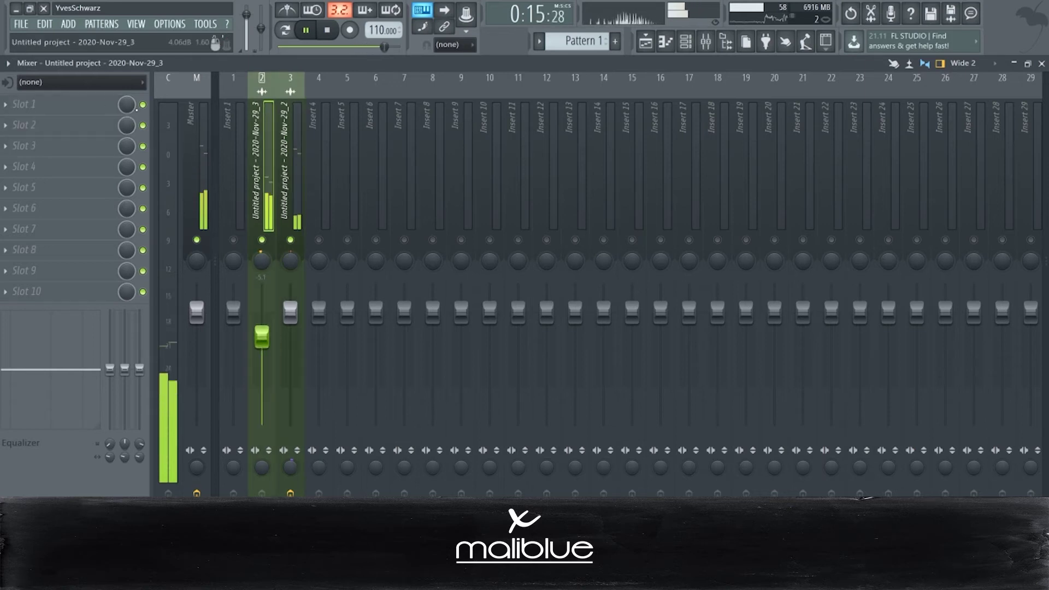
- Load UAD Teletronix LA-2A Legacy in slot 1 of mixer track 2
left_click(93, 104)
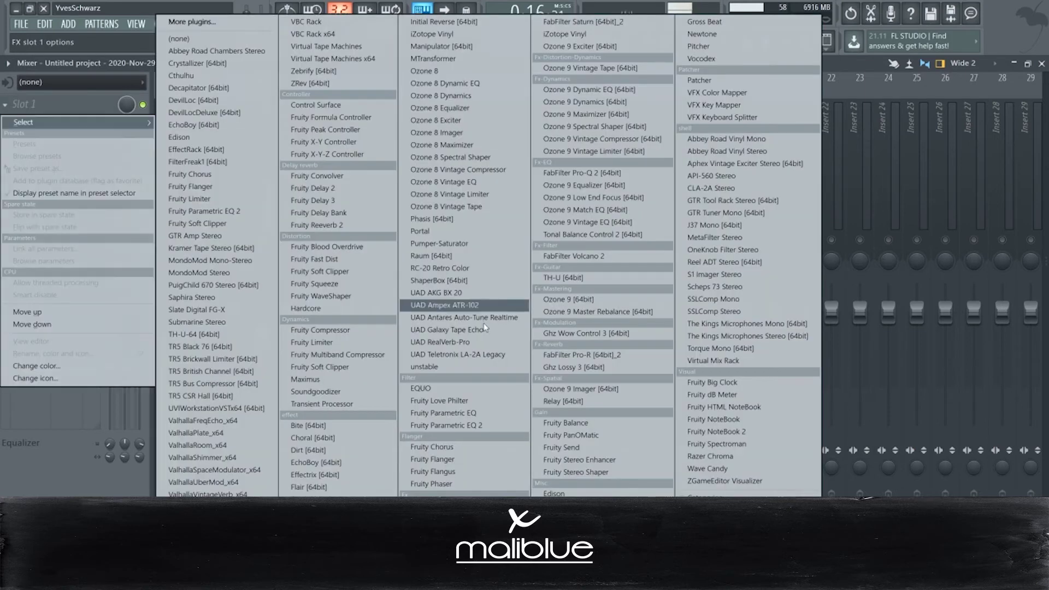
left_click(479, 357)
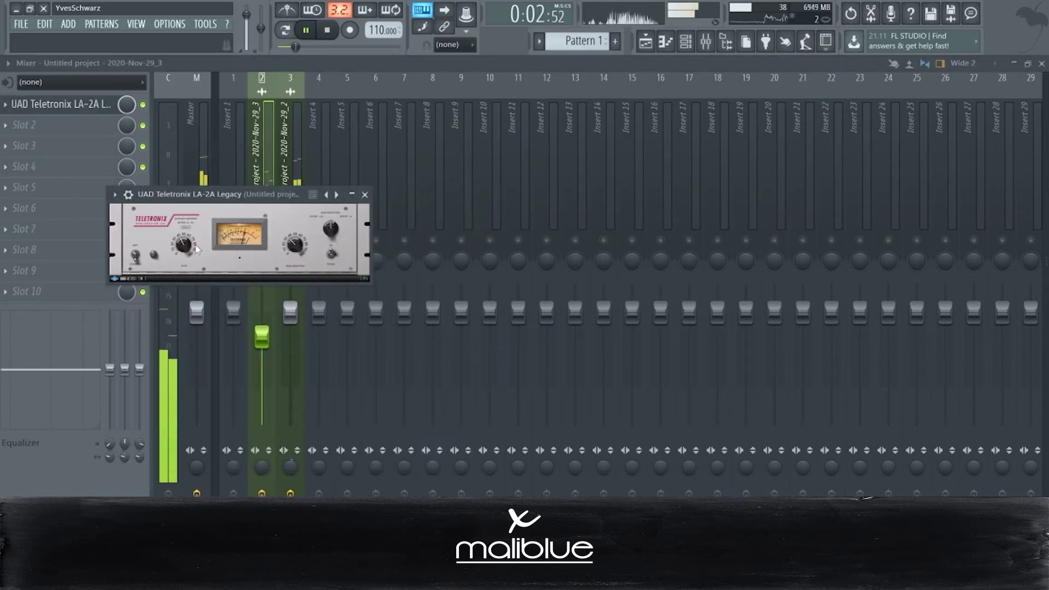
- Set the LA-2A's peak reduction to 48 and load Fruity Parametric EQ 2 in slot 2 of mixer track 2
left_click_drag(196, 241, 186, 245)
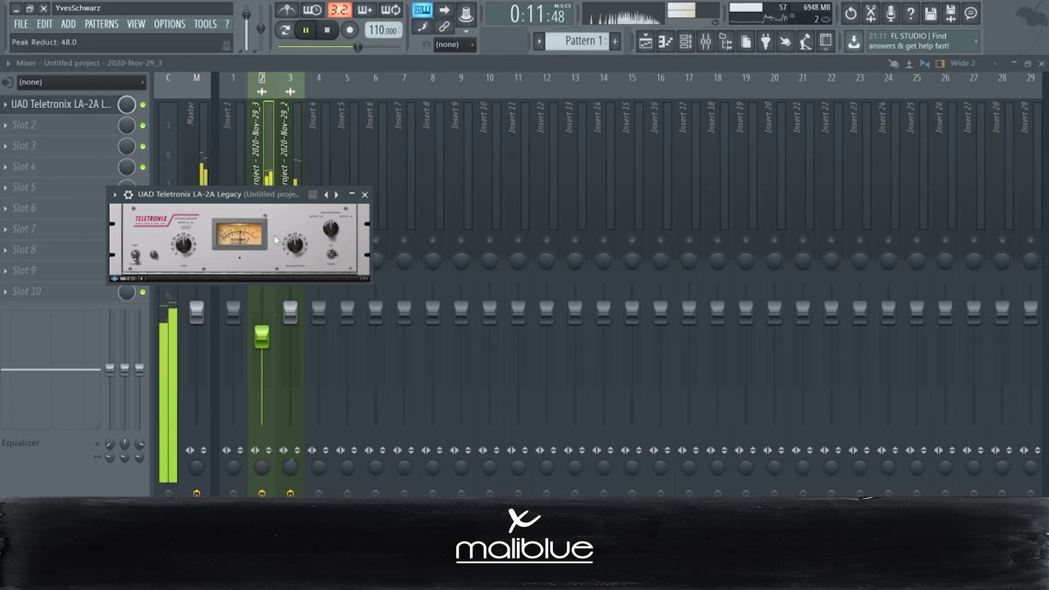
left_click(25, 125)
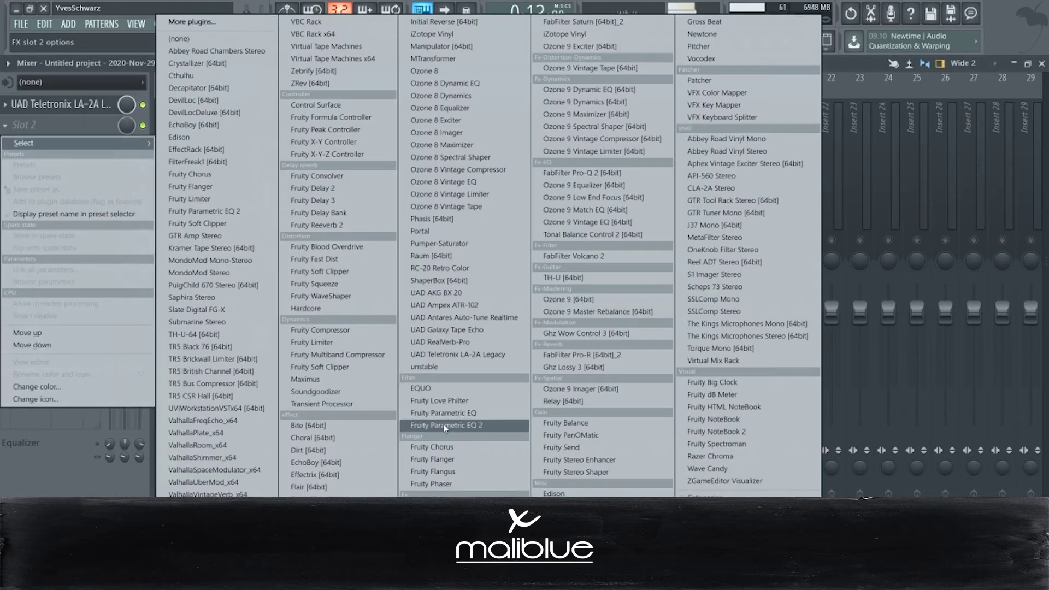
left_click(444, 425)
- Shape steep low and high cuts with EQ bands 1 and 7, and dip band 5 slightly at about 900 Hz
left_click_drag(189, 323, 269, 383)
left_click_drag(371, 323, 403, 382)
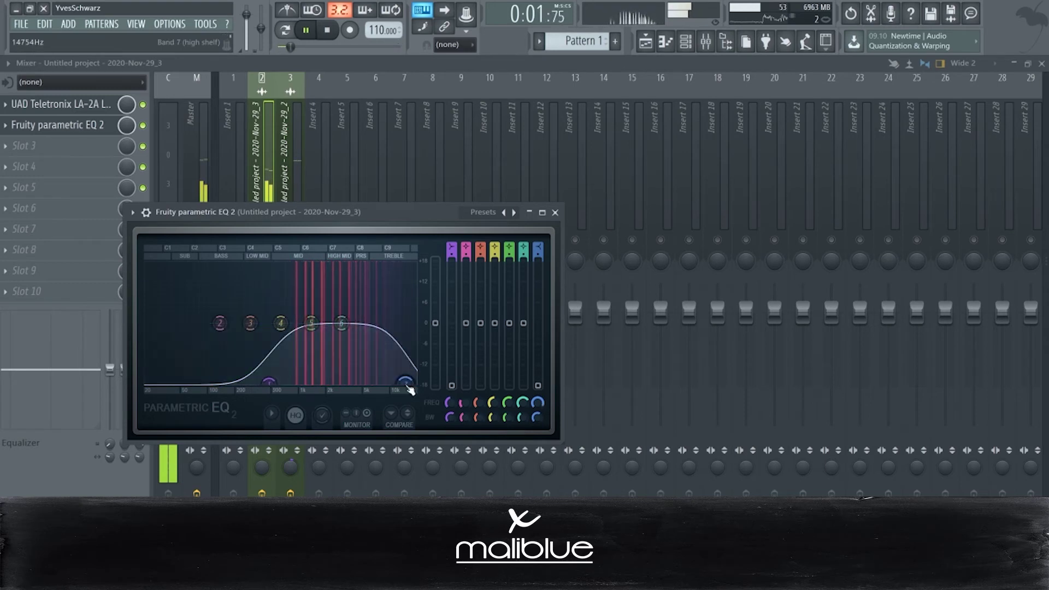
left_click_drag(538, 259, 538, 244)
left_click_drag(403, 384, 402, 384)
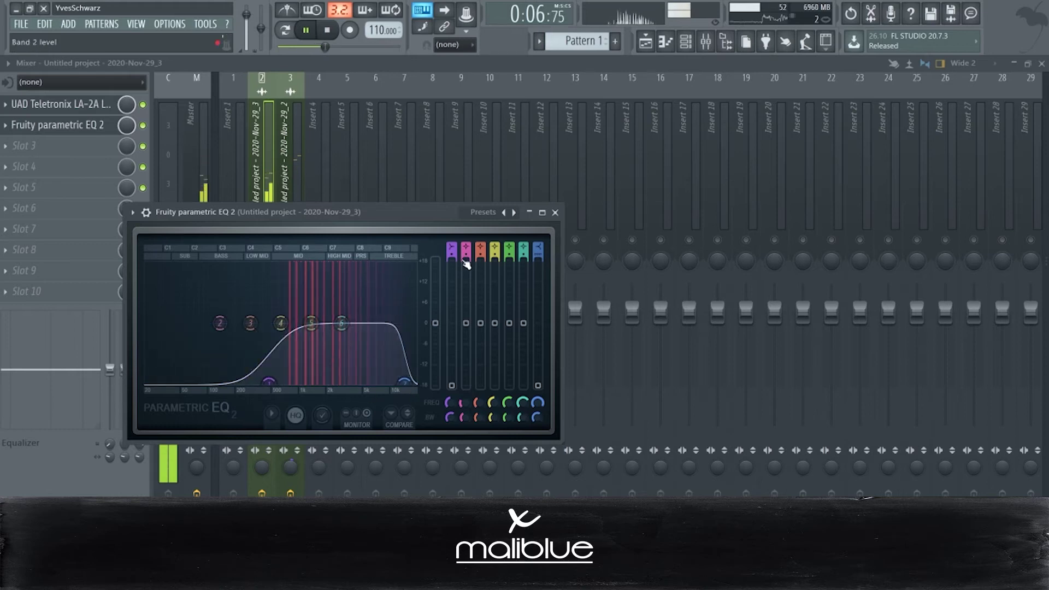
left_click_drag(452, 259, 451, 248)
left_click_drag(268, 382, 282, 382)
left_click_drag(313, 335, 298, 336)
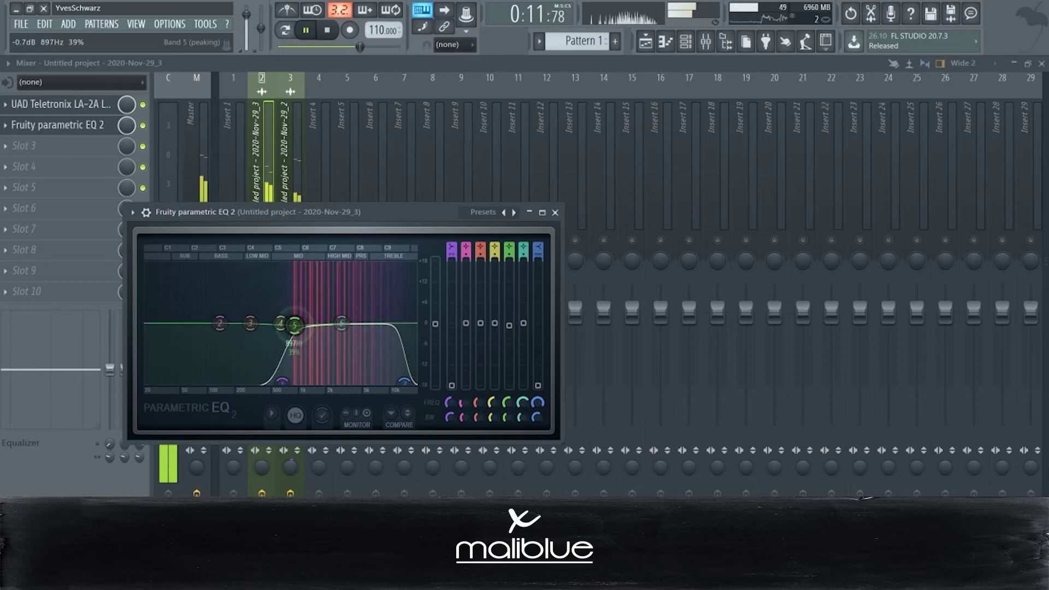
- Load ValhallaVintageVerb in slot 3, with low cut 240 Hz, decay about 2.29 s, predelay about 8.6 ms and a reduced mix
left_click(93, 148)
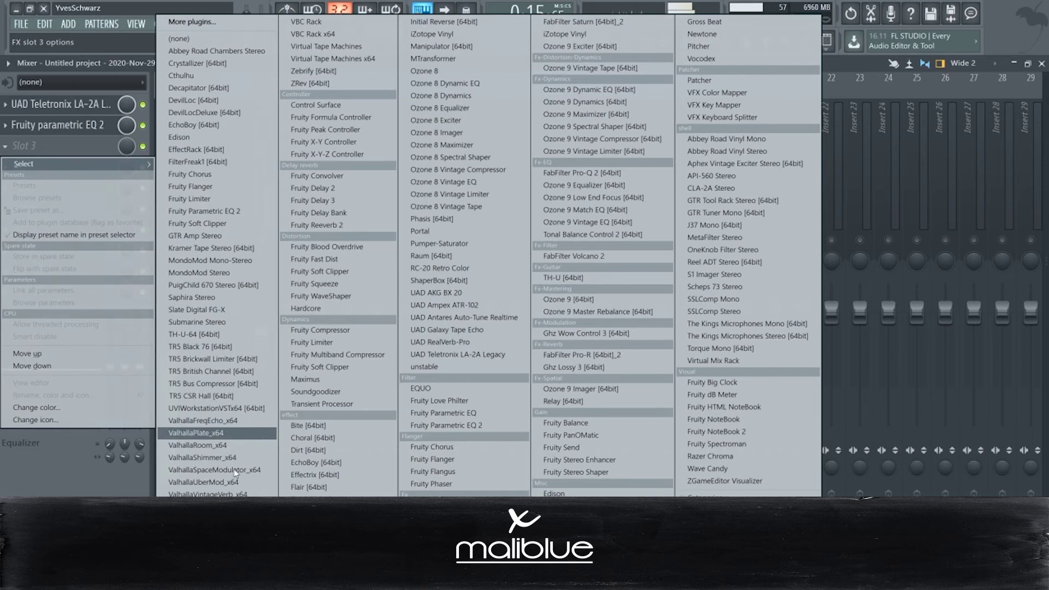
left_click(236, 493)
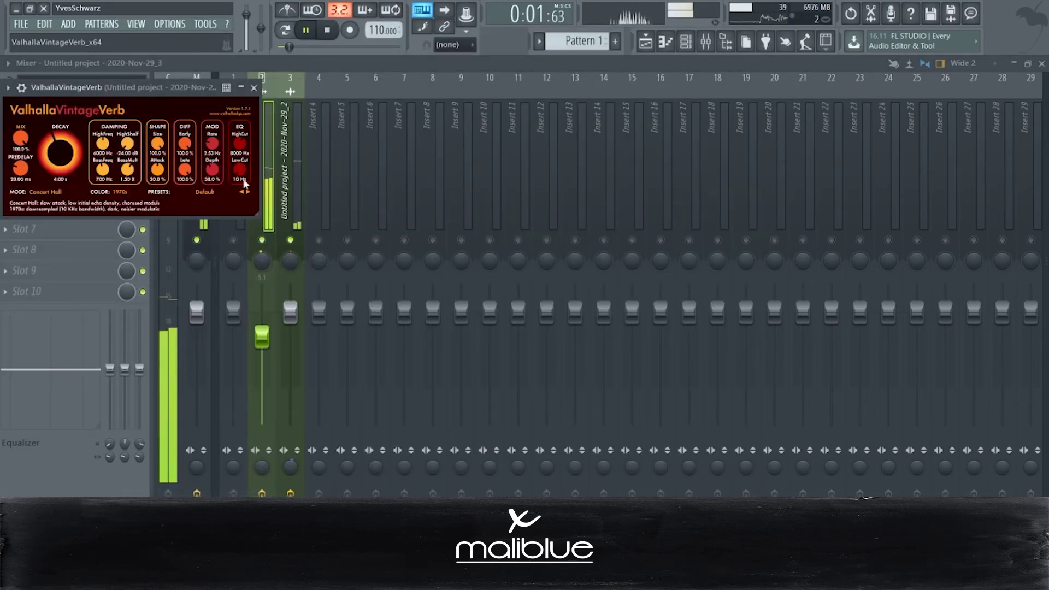
left_click_drag(244, 168, 246, 156)
left_click_drag(47, 140, 22, 157)
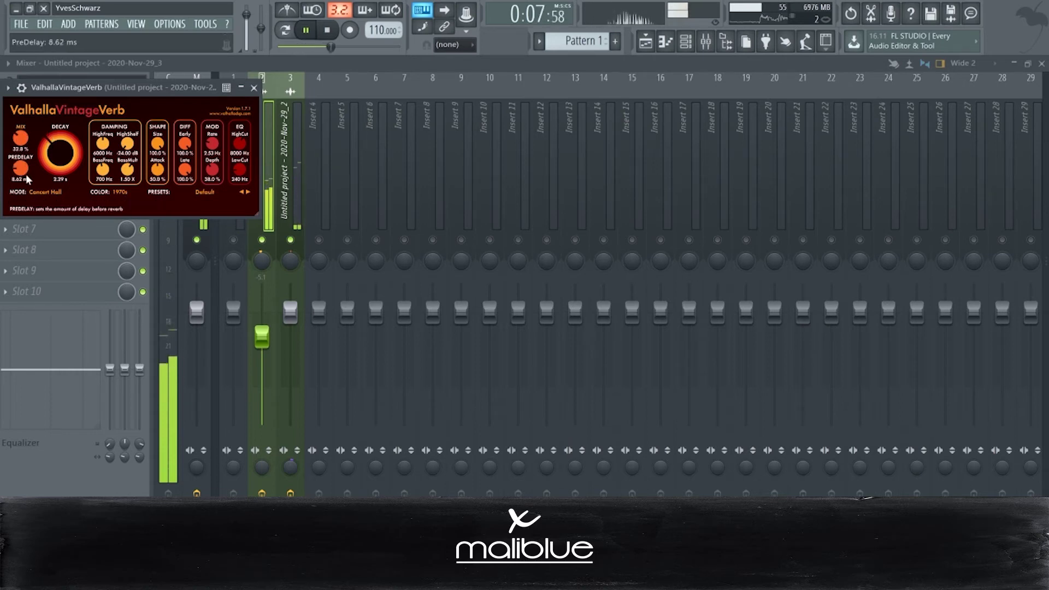
left_click_drag(24, 140, 24, 143)
left_click(256, 87)
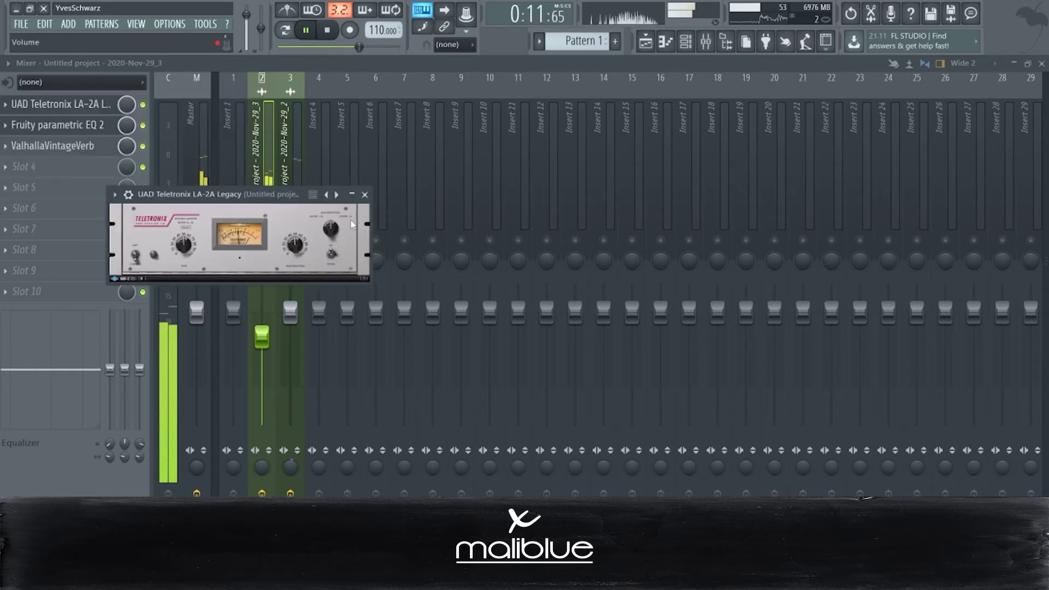
- Close the plugin windows, lower mixer track 2's fader to about -6.7 dB and load Flair in slot 4 of that track
left_click(367, 195)
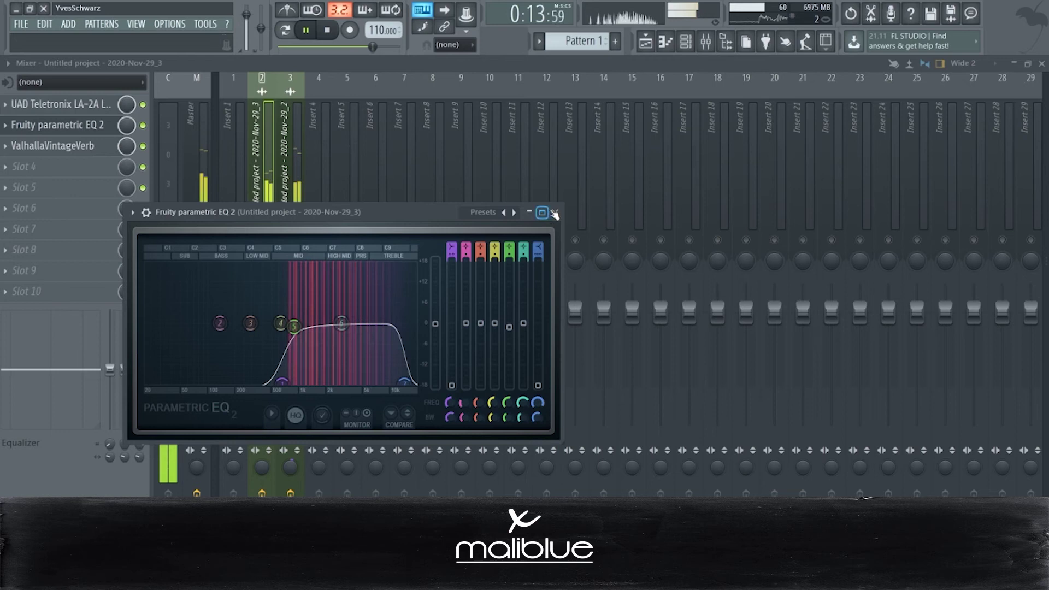
left_click_drag(263, 333, 263, 340)
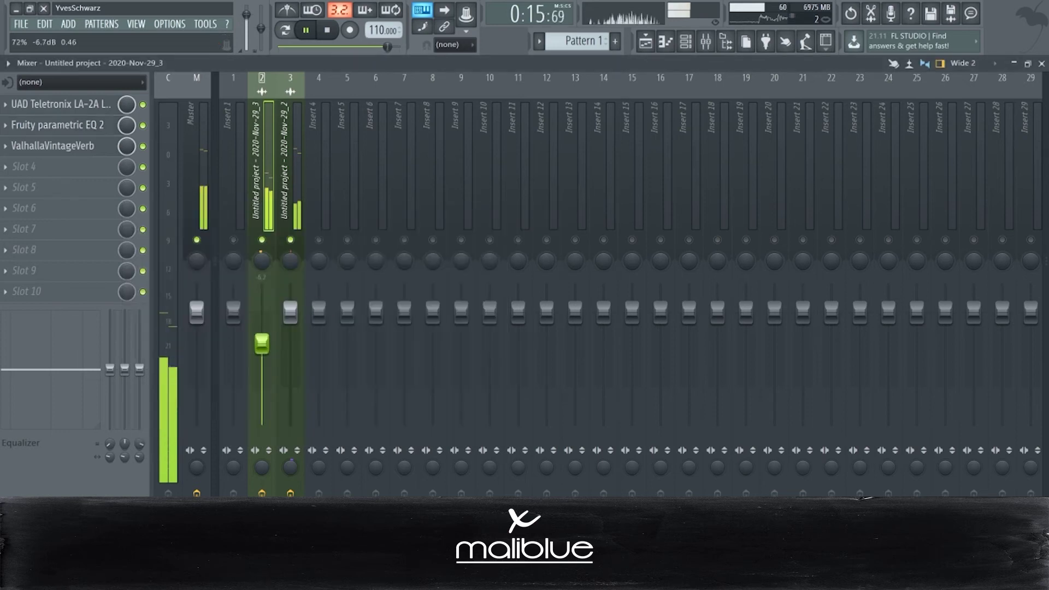
left_click(22, 166)
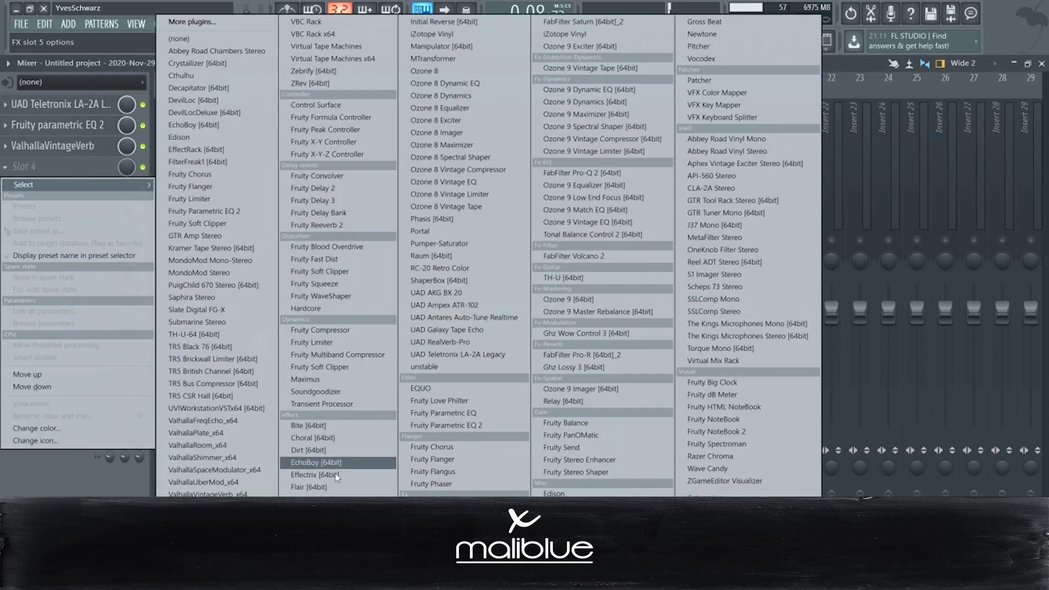
left_click(331, 487)
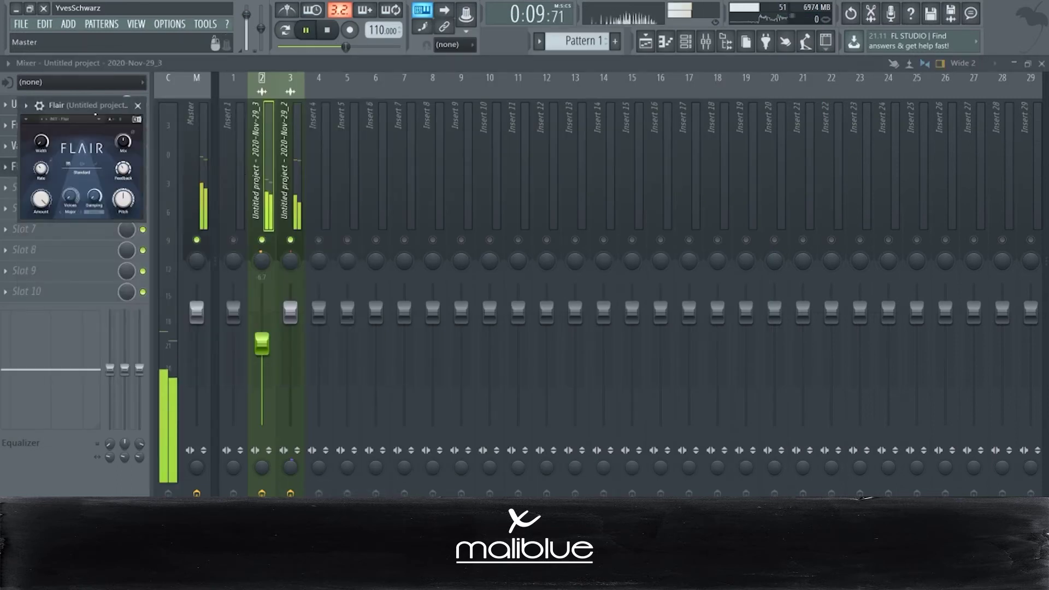
left_click_drag(81, 104, 385, 104)
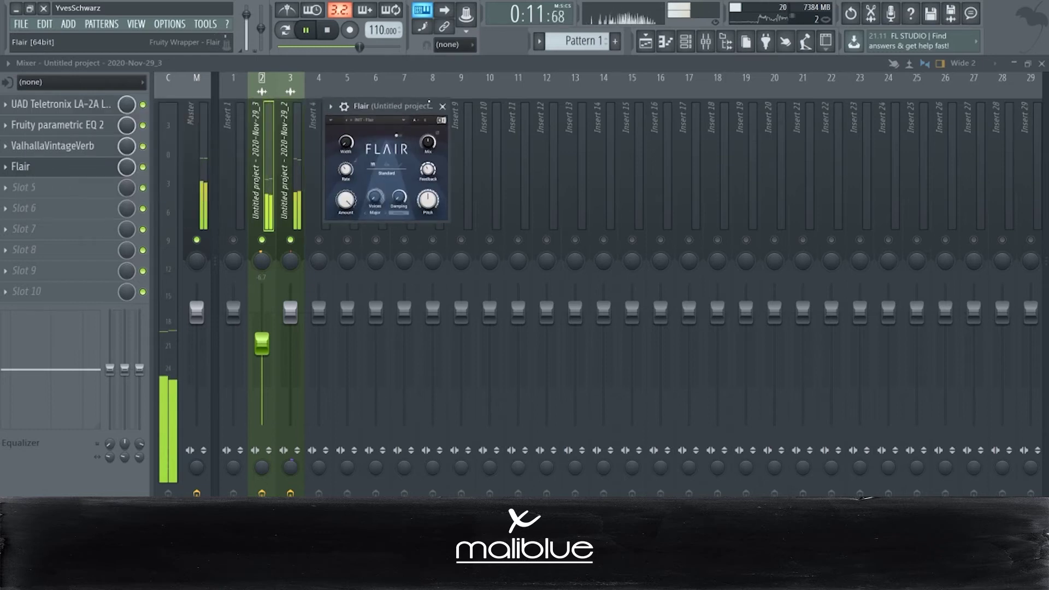
left_click(443, 106)
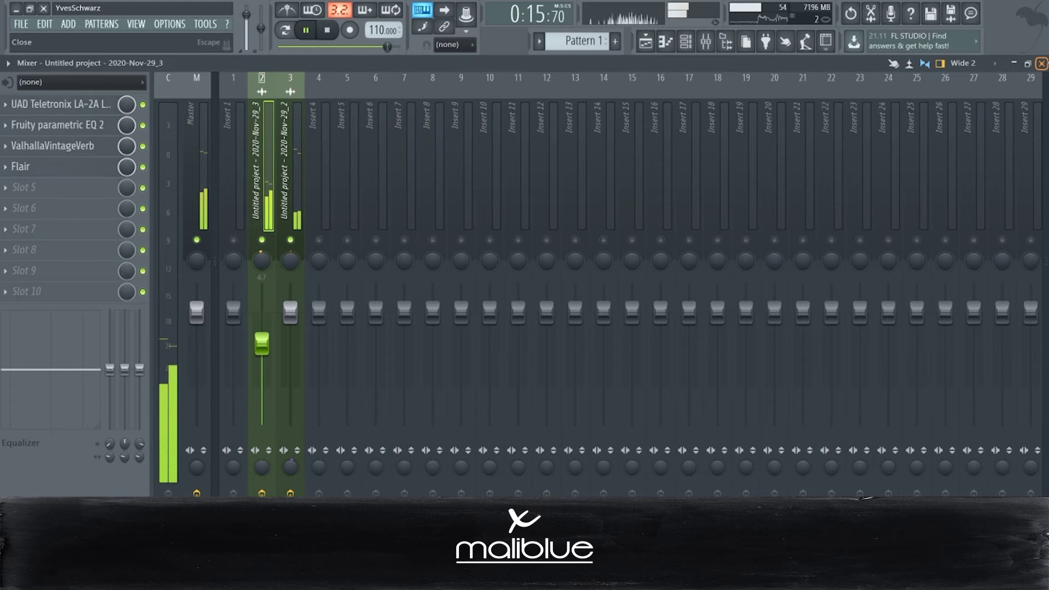
- Slice both playlist audio clips at bar 5 and rearrange the resulting pieces
left_click(1041, 64)
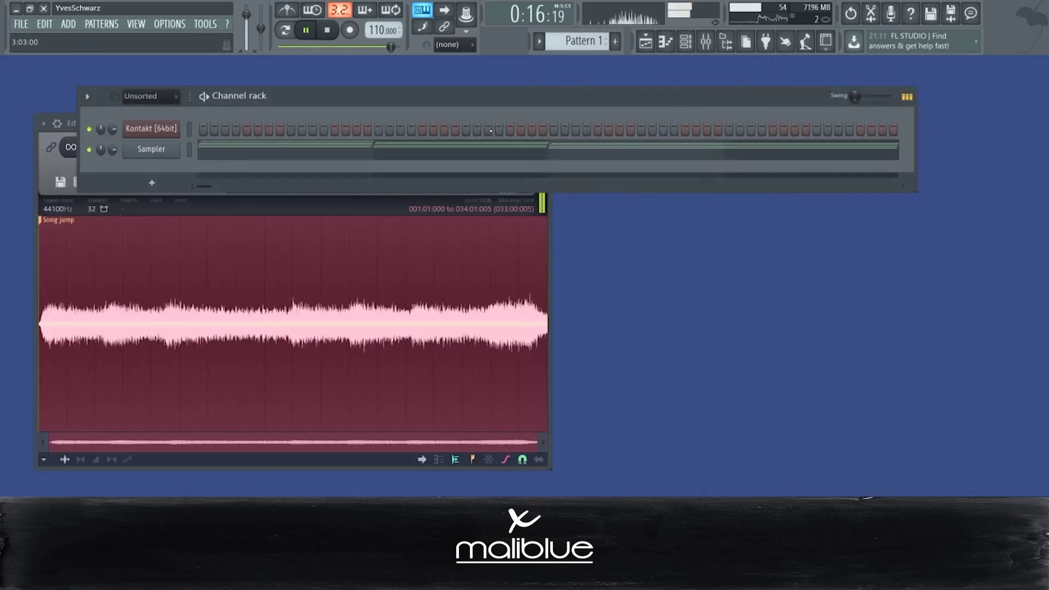
left_click(645, 43)
key("space")
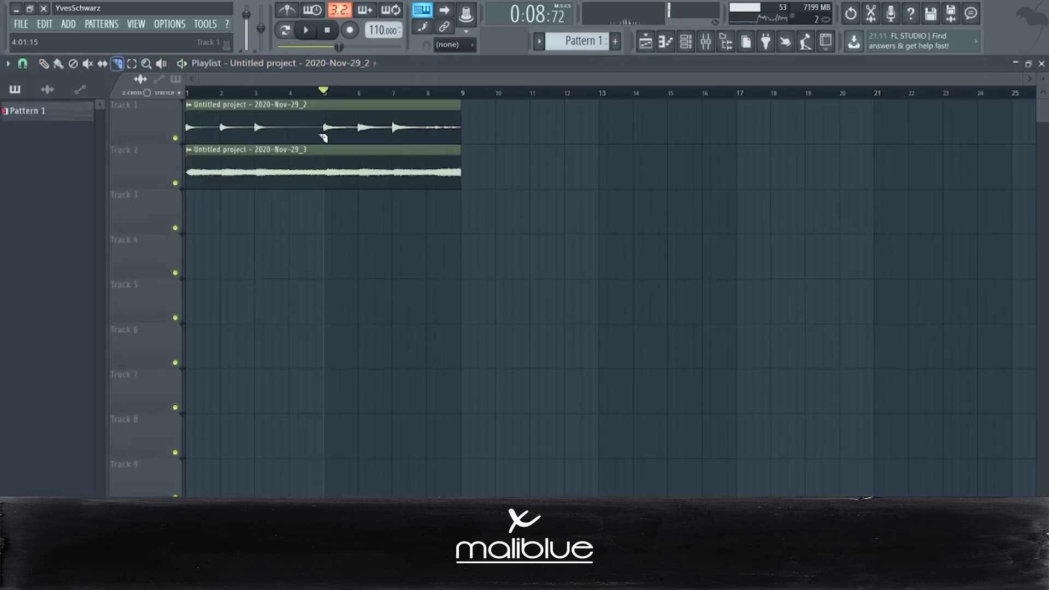
left_click_drag(334, 182, 335, 182)
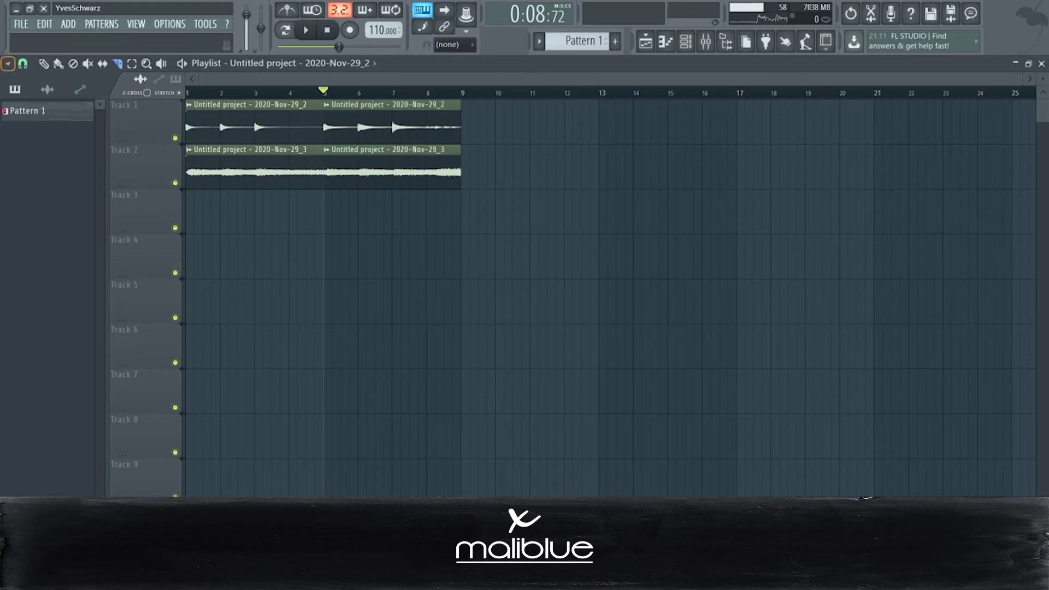
left_click_drag(429, 126, 519, 170)
left_click_drag(602, 276, 186, 99)
left_click_drag(241, 129, 380, 129)
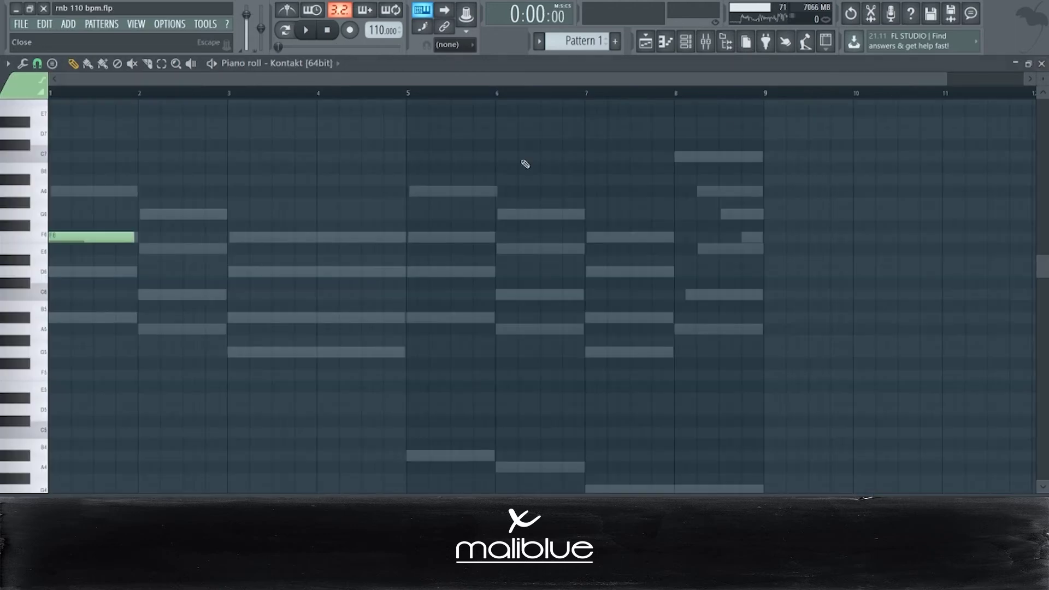
- Add melody notes E6 in bar 2, D6 from bar 3 to mid-bar 4, and A#5 in the second half of bar 4
key("space")
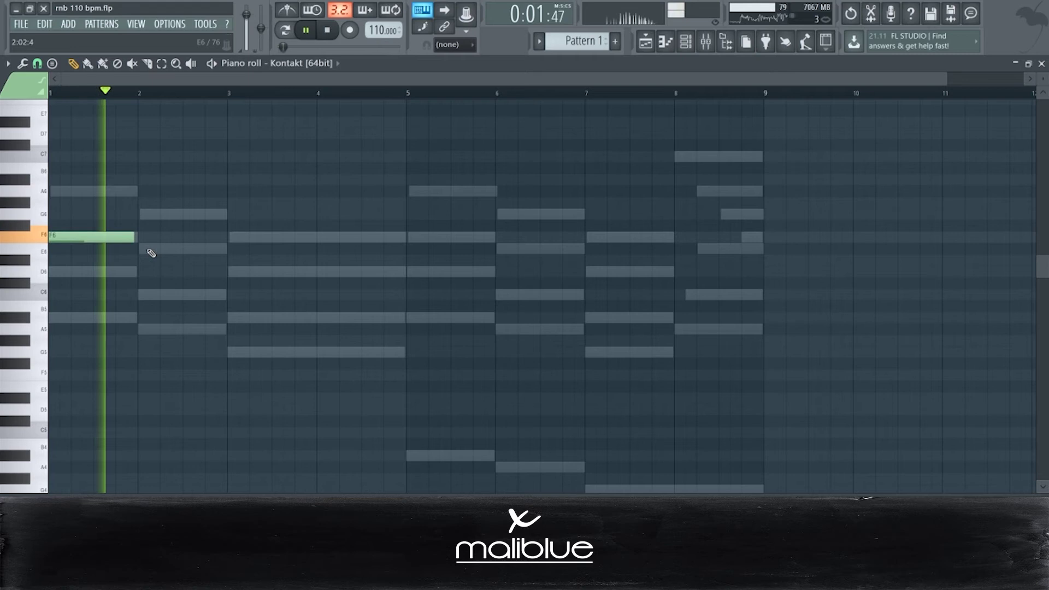
left_click(146, 248)
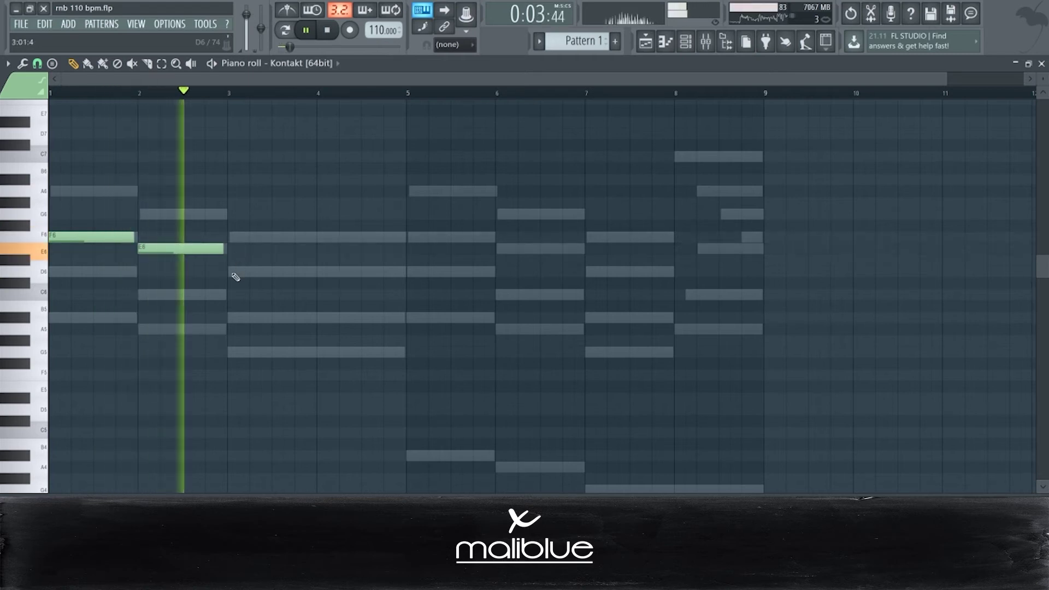
left_click(243, 271)
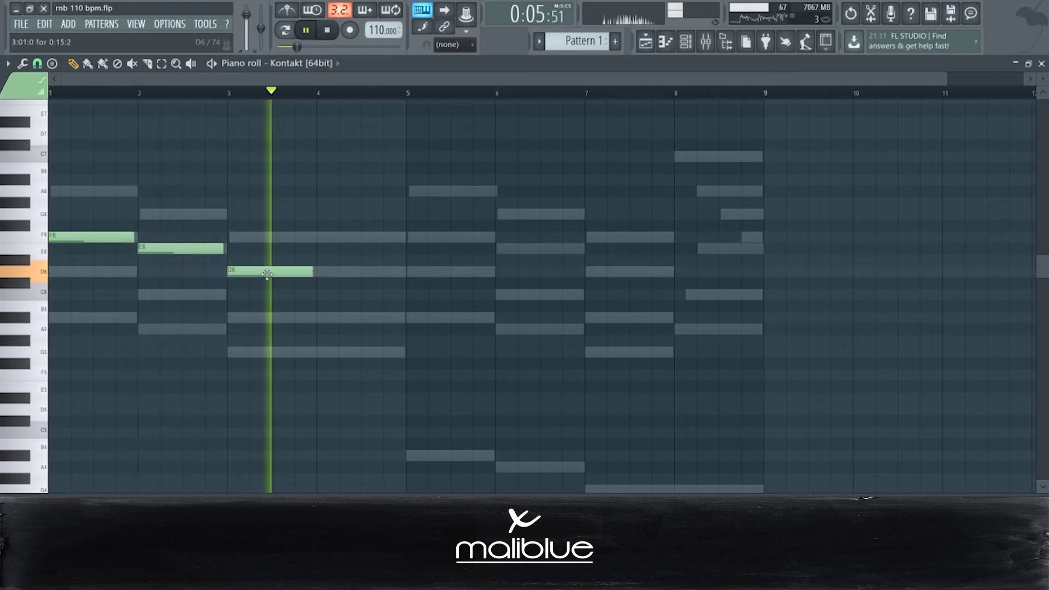
left_click_drag(310, 272, 359, 272)
key("space")
left_click(367, 318)
left_click_drag(493, 319, 405, 321)
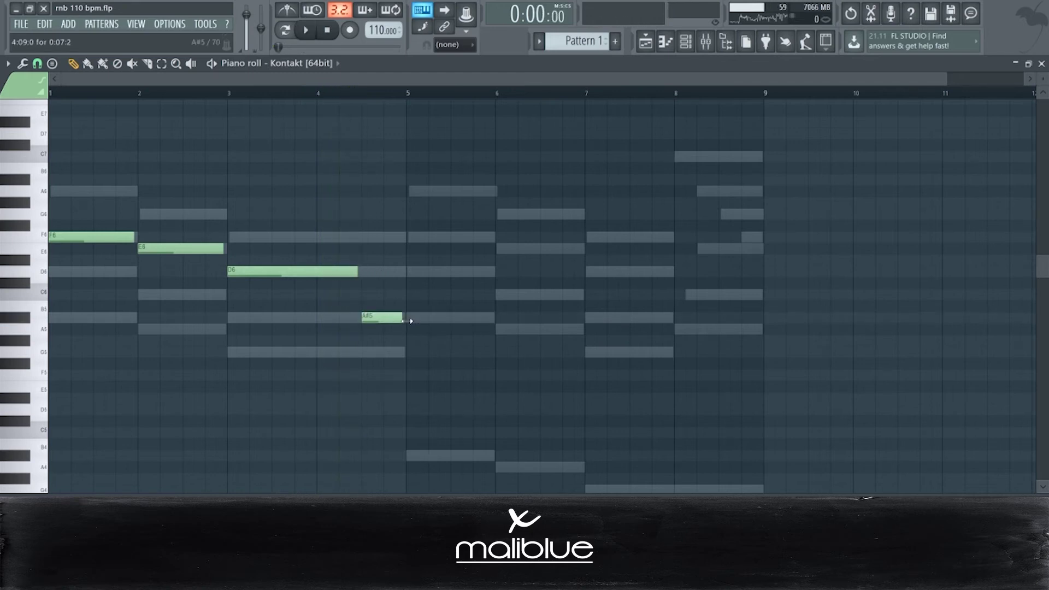
- Add one-bar melody notes D6 in bar 5, E6 in bar 6 and F6 in bar 7
left_click(415, 272)
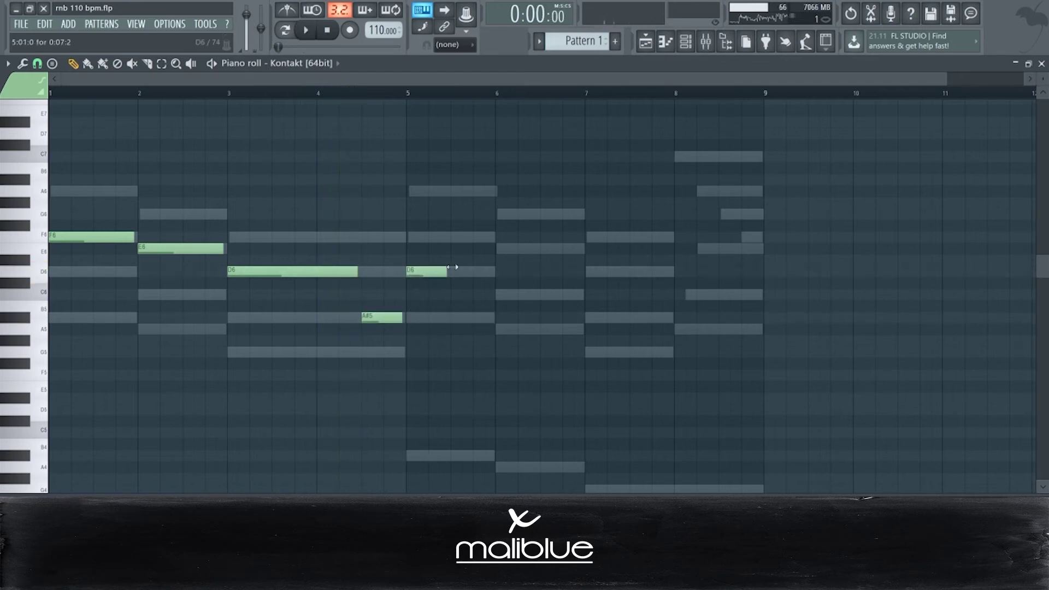
left_click(498, 249)
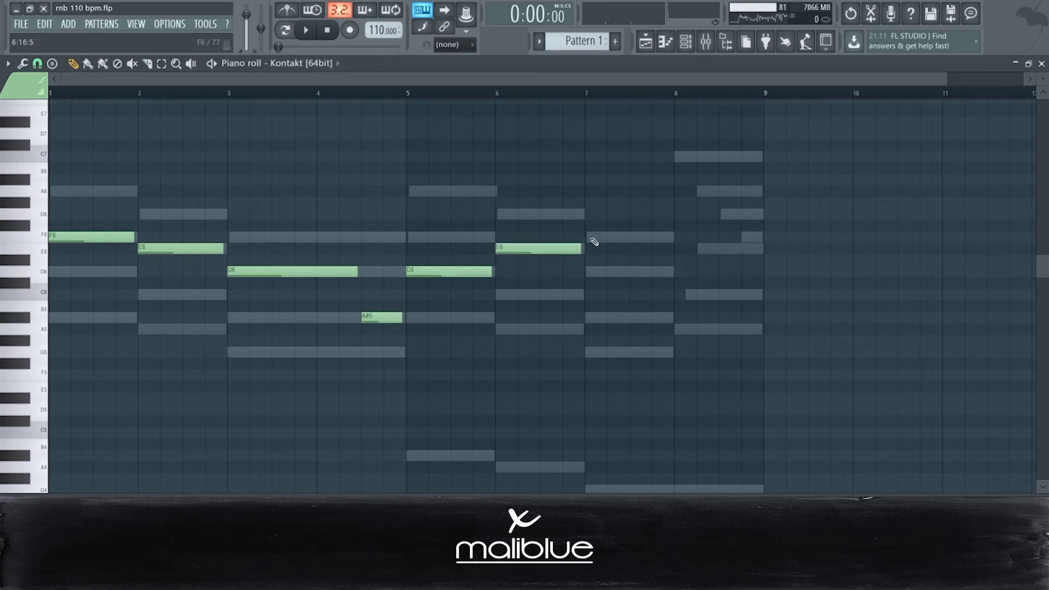
left_click(590, 237)
- Add staggered descending notes C7, A6, G6 and F6 in bar 8, trimming their ends to the start of bar 9
left_click(684, 154)
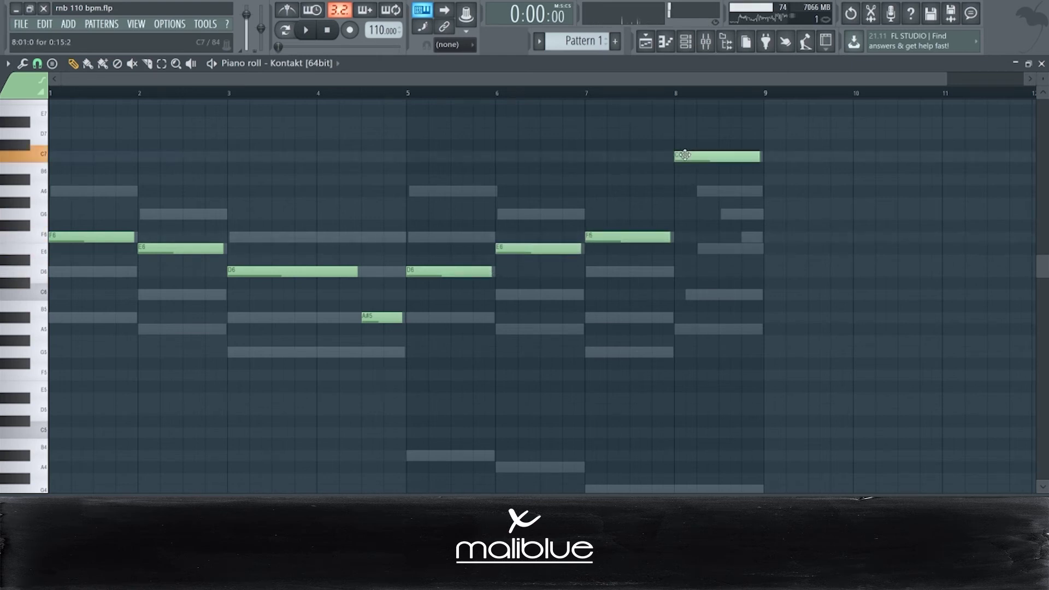
left_click(699, 190)
left_click(721, 214)
left_click(753, 237)
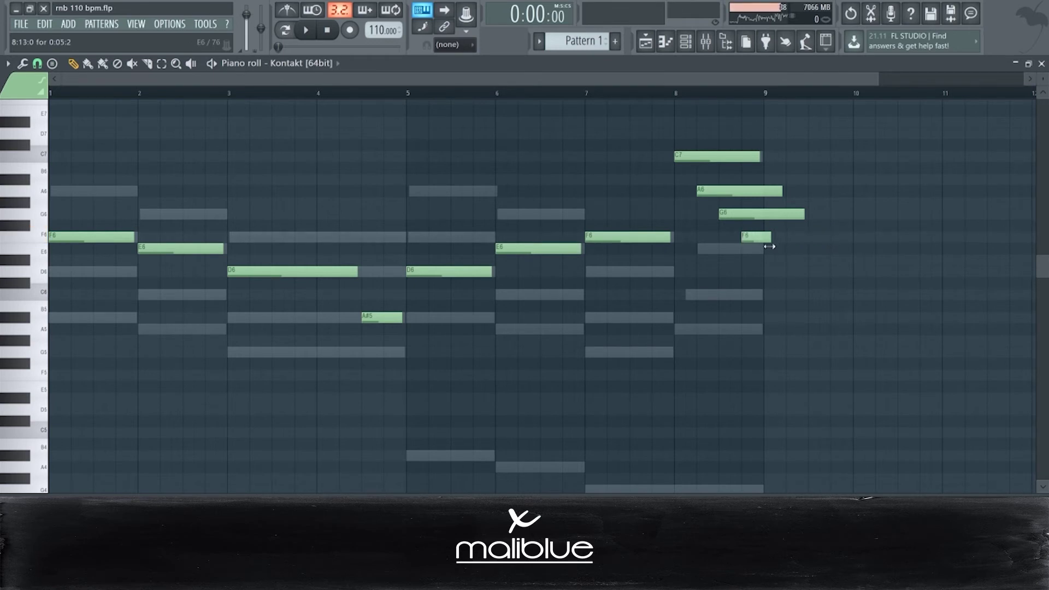
key("space")
left_click_drag(769, 246, 764, 244)
left_click_drag(804, 214, 756, 195)
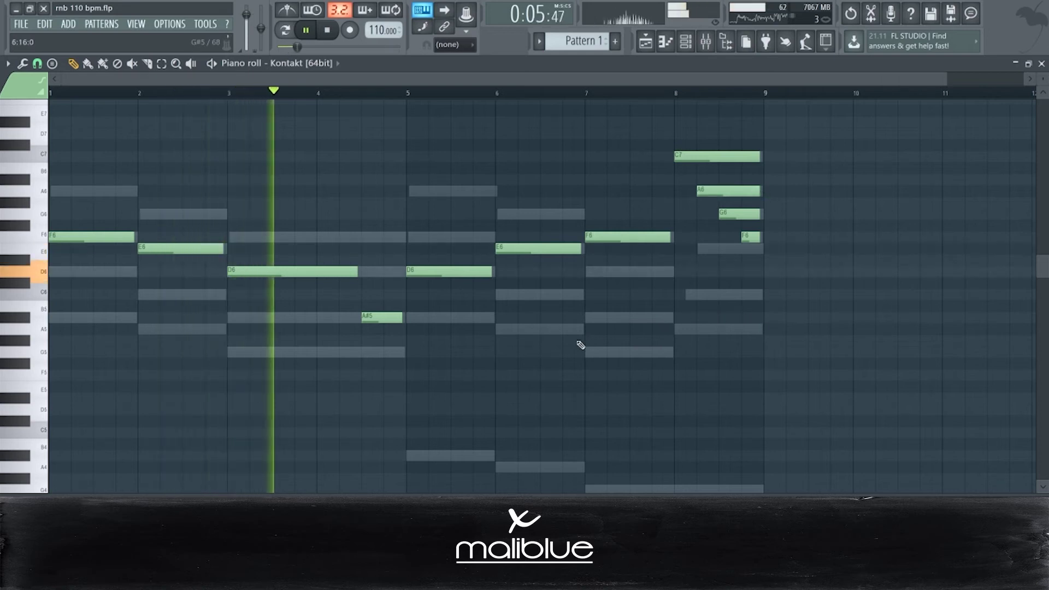
- Randomize the melody notes' velocity by 19%
key("alt+r")
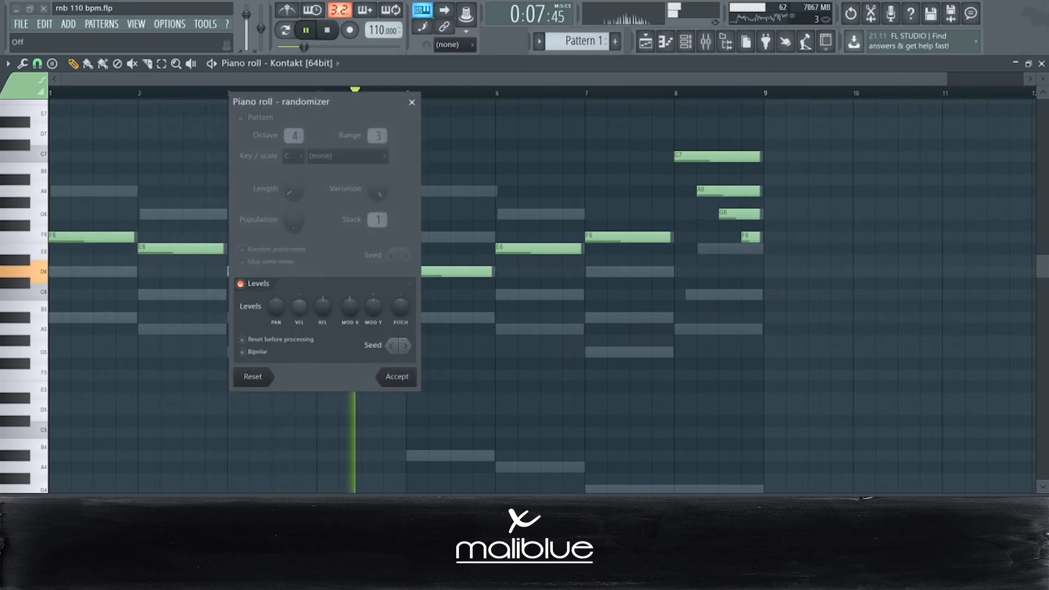
left_click_drag(299, 307, 299, 293)
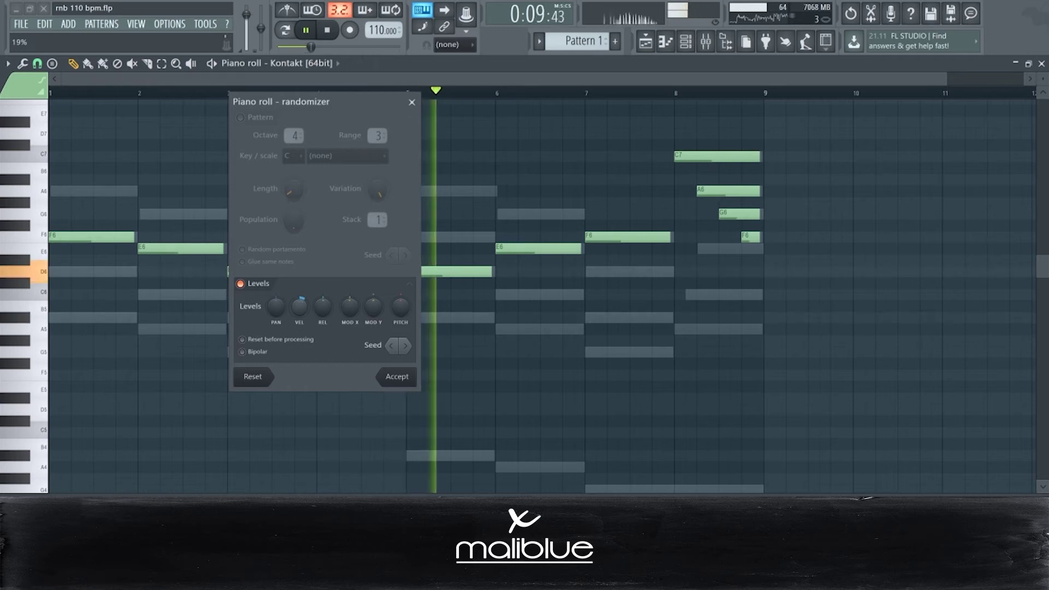
left_click(397, 377)
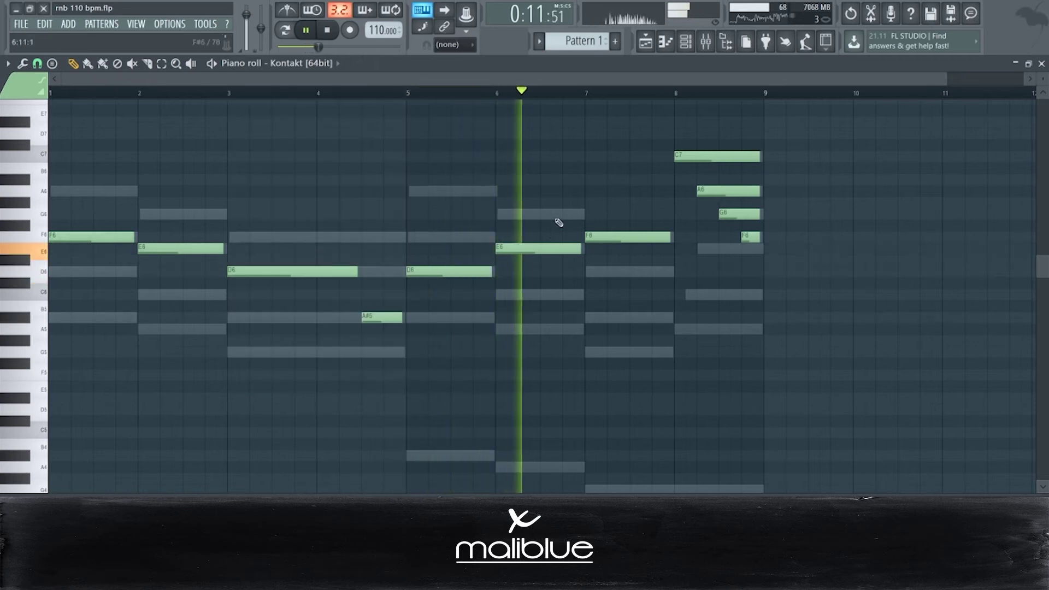
- Try an extra G6 note at the end of bar 6 and remove it
left_click(569, 214)
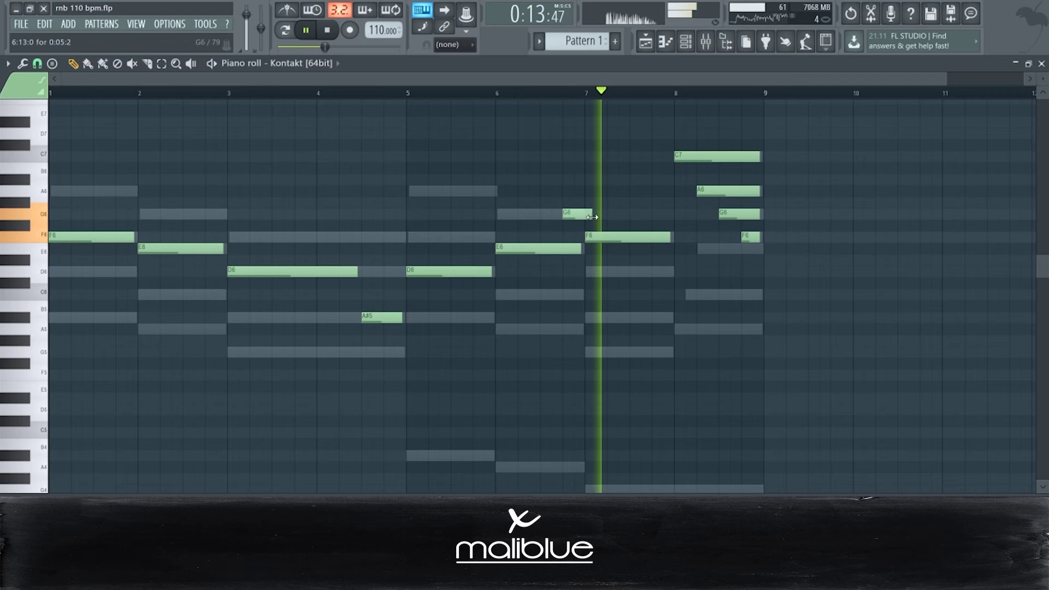
right_click(579, 214)
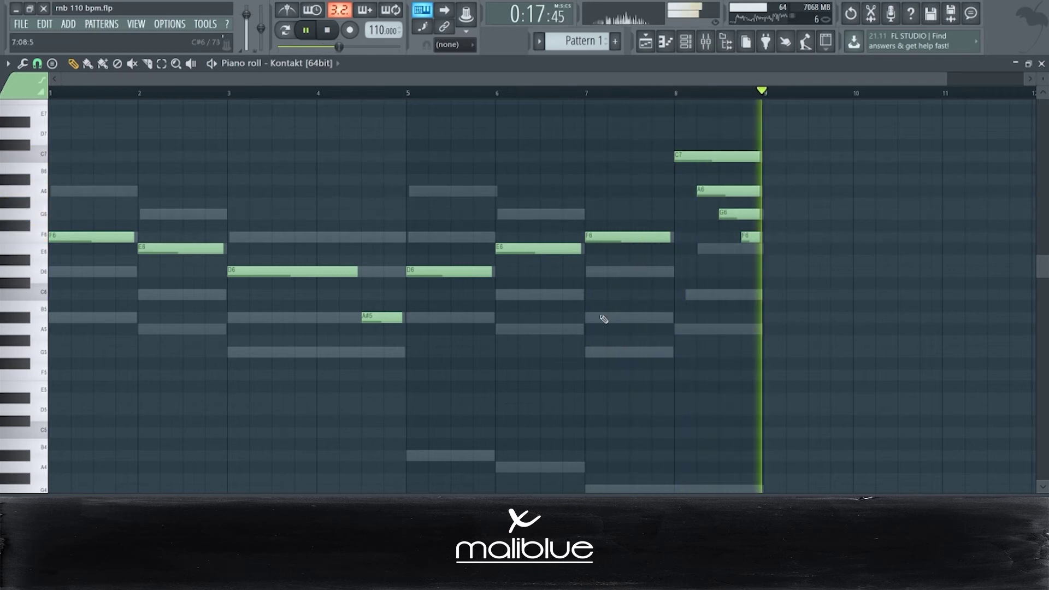
- Switch playback to pattern mode, stop it, and open the channel rack and the mixer
left_click(285, 31)
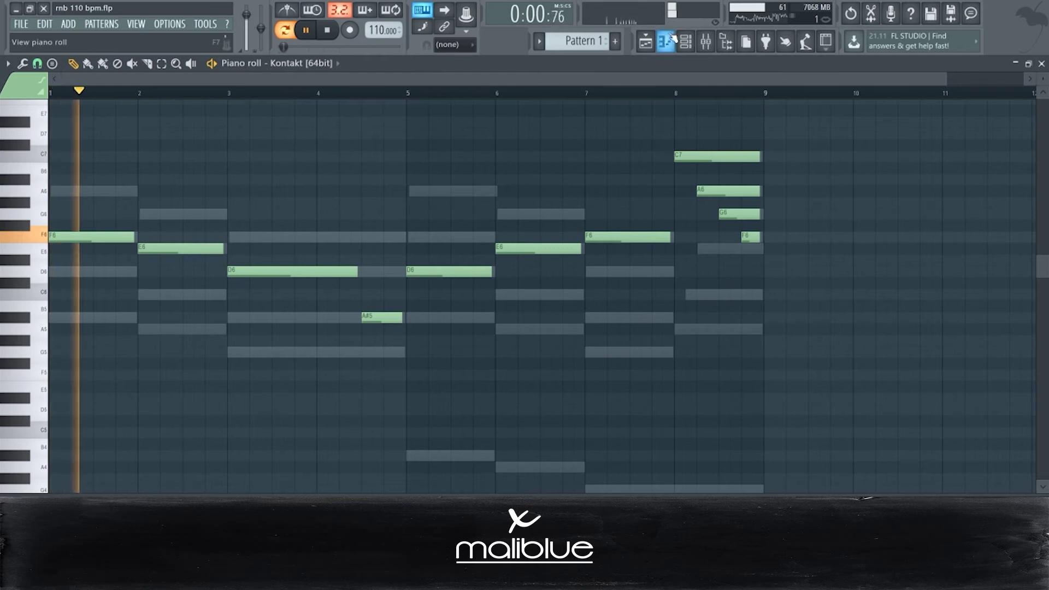
left_click(686, 41)
key("space")
left_click(705, 41)
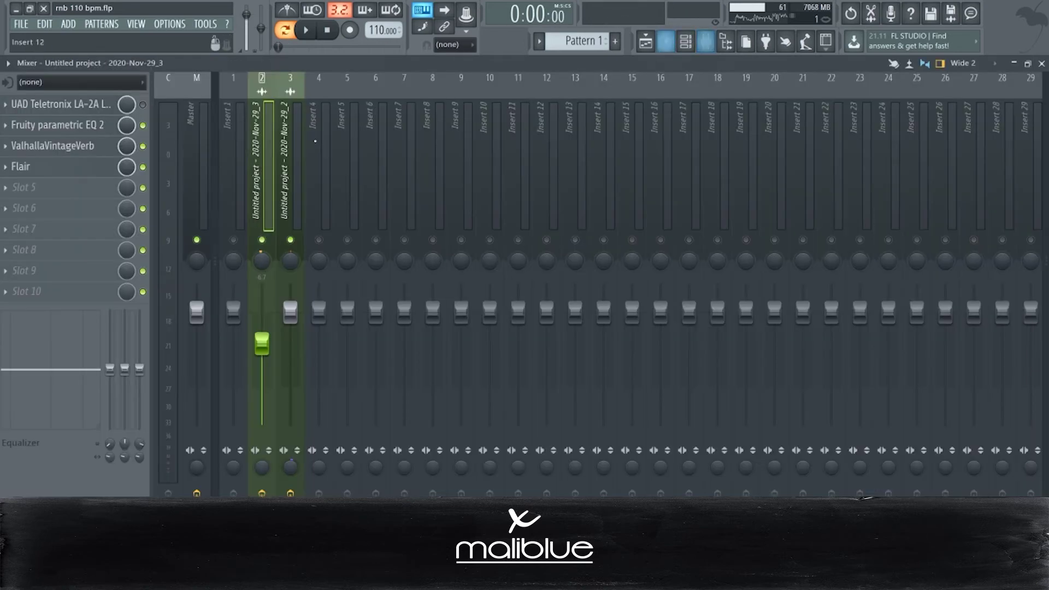
- Record the Kontakt melody with Edison on the Master track, set to record on play, and stop the recording
left_click(199, 114)
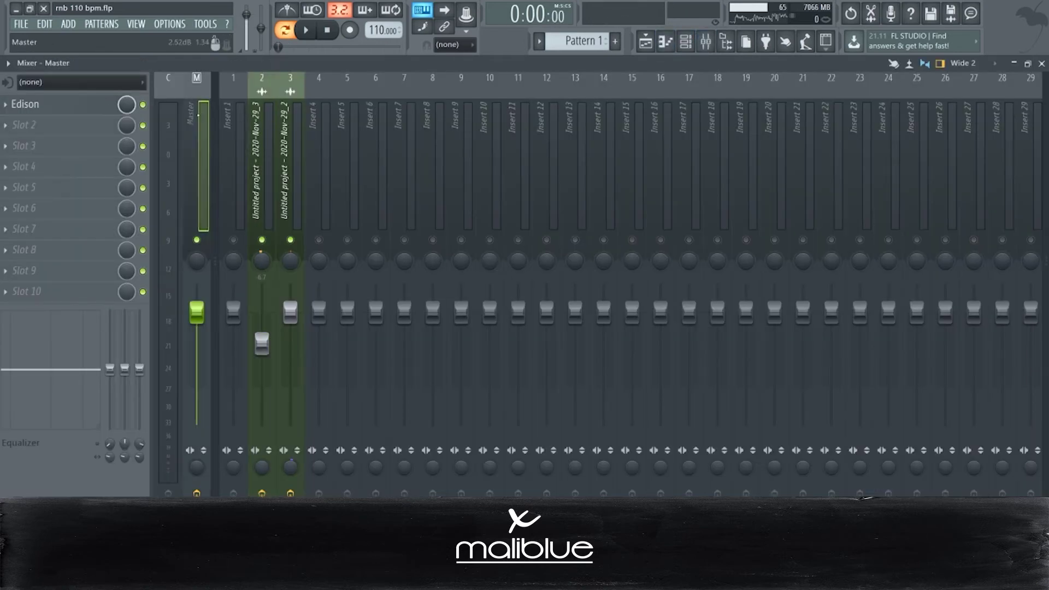
left_click(84, 107)
left_click(60, 182)
left_click(73, 203)
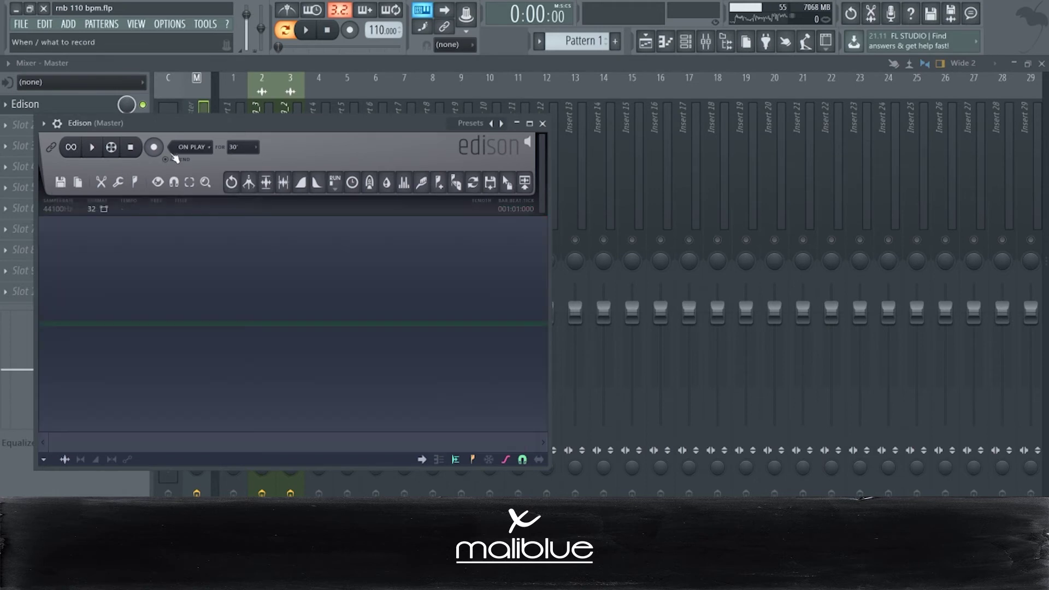
left_click(311, 31)
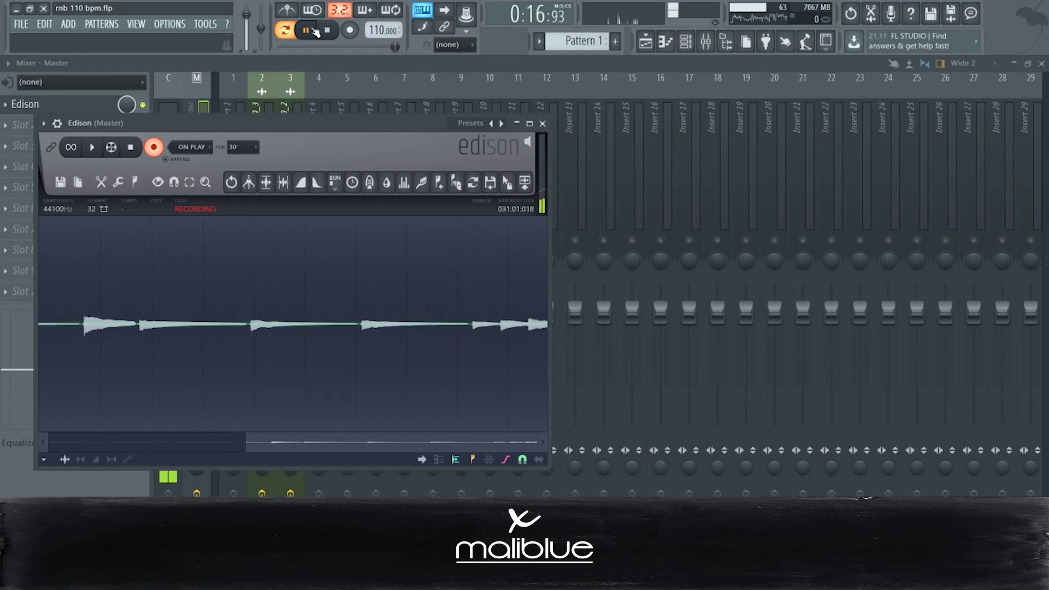
left_click(314, 30)
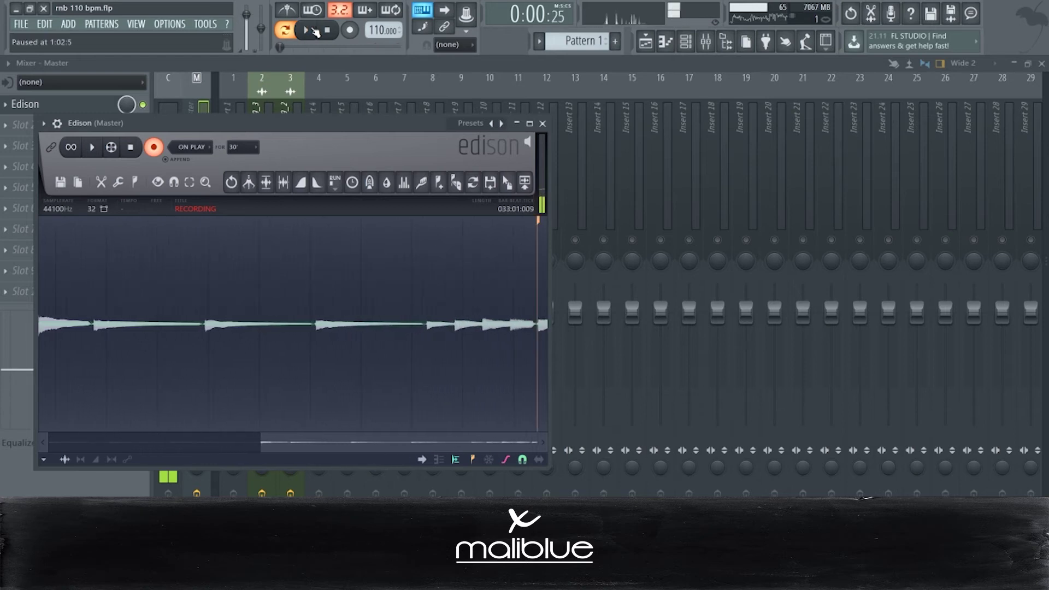
left_click(156, 146)
- Place the recorded melody clip on playlist Track 3 at bar 1 and repeat it from bar 9 to bar 17
left_click_drag(508, 191, 523, 140)
left_click_drag(186, 254, 262, 213)
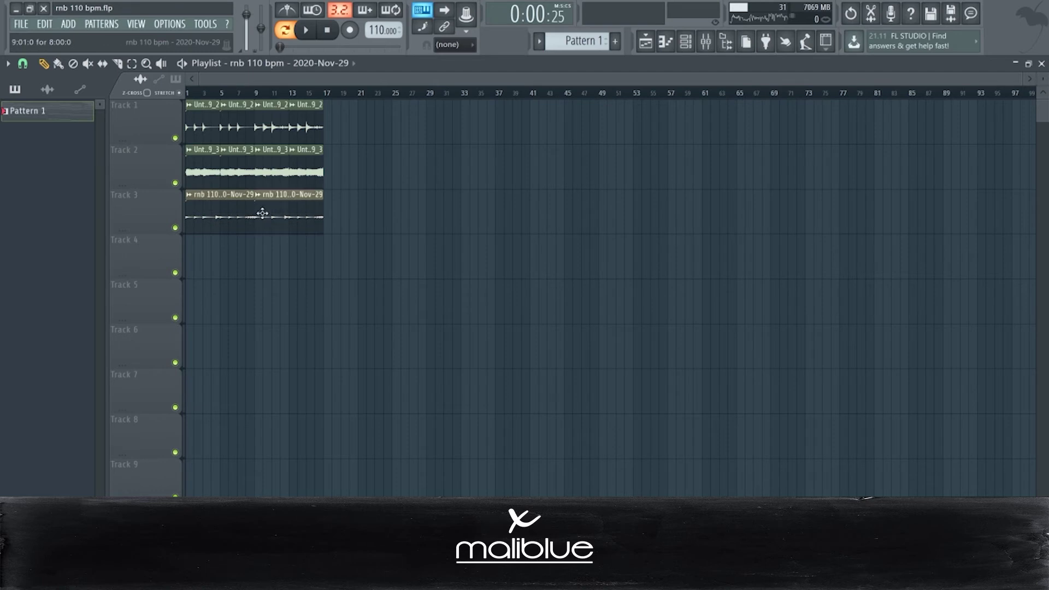
- Delete the Kontakt channel from the Unsorted channel group and return to the playlist
left_click(685, 41)
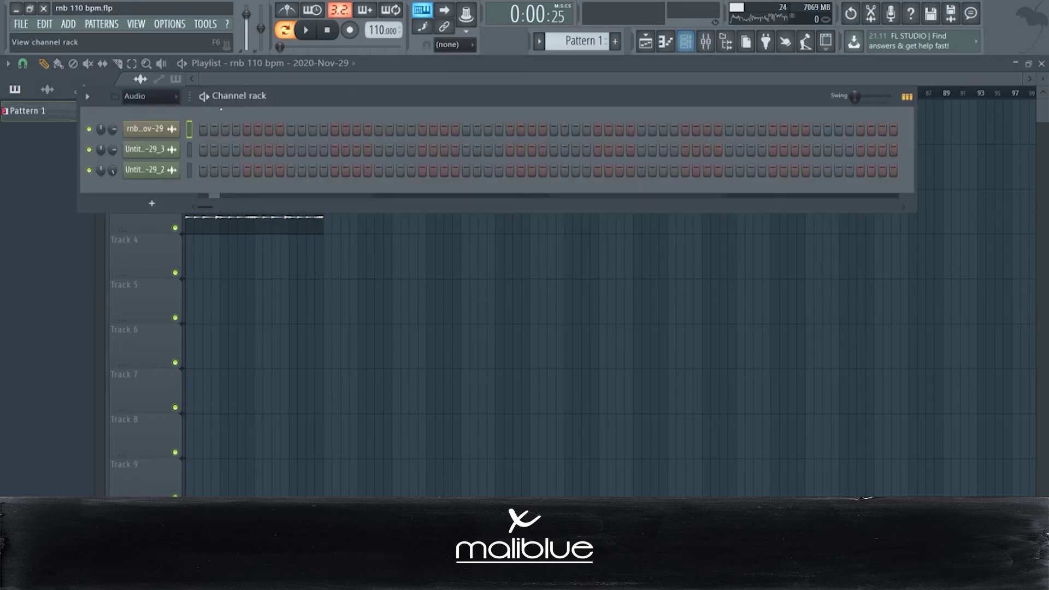
left_click(178, 96)
left_click(147, 141)
right_click(164, 129)
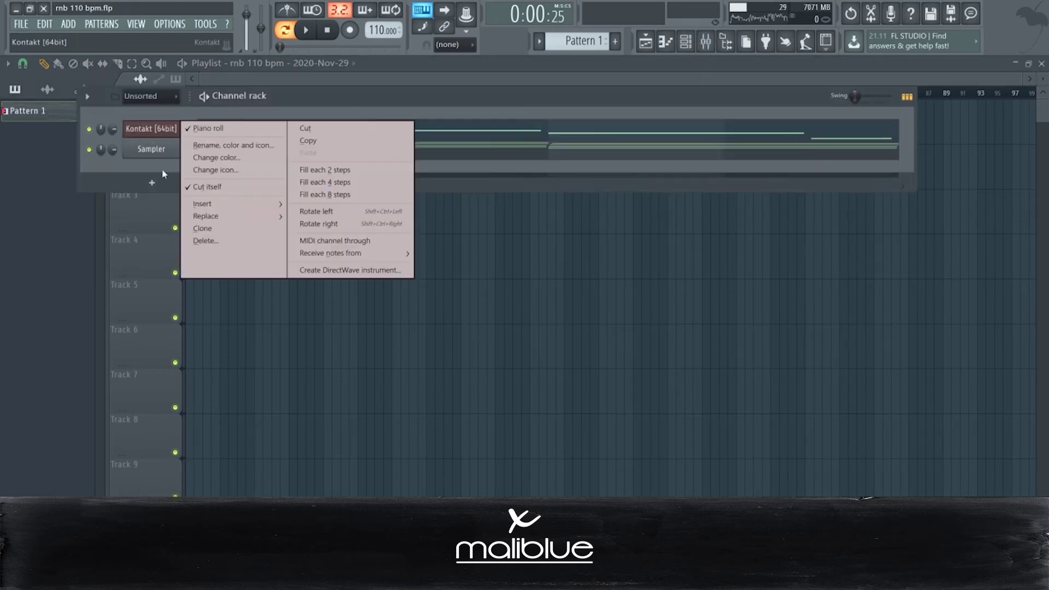
left_click(218, 240)
left_click(591, 324)
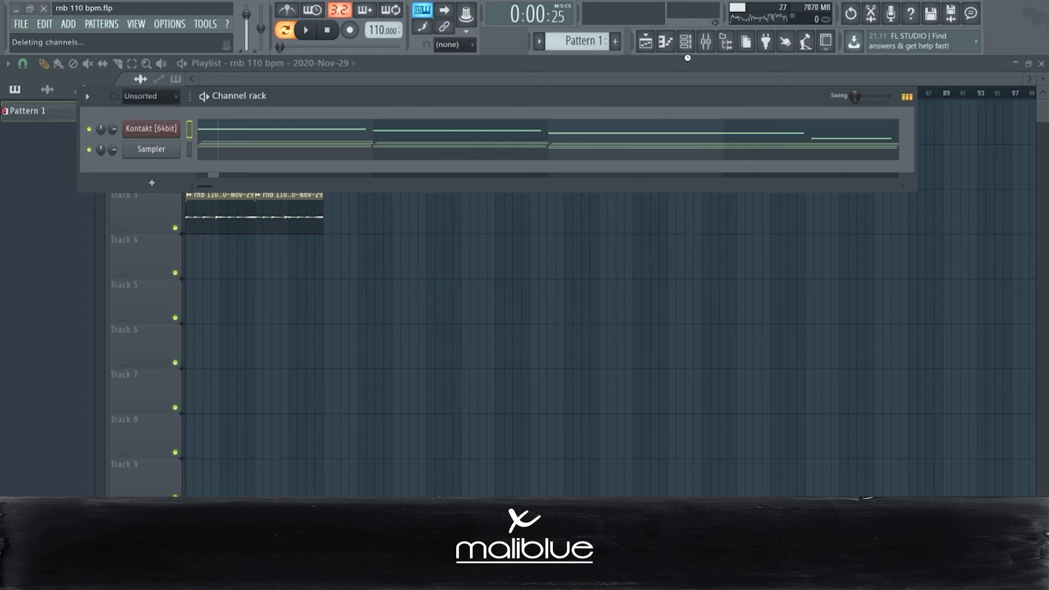
left_click(285, 185)
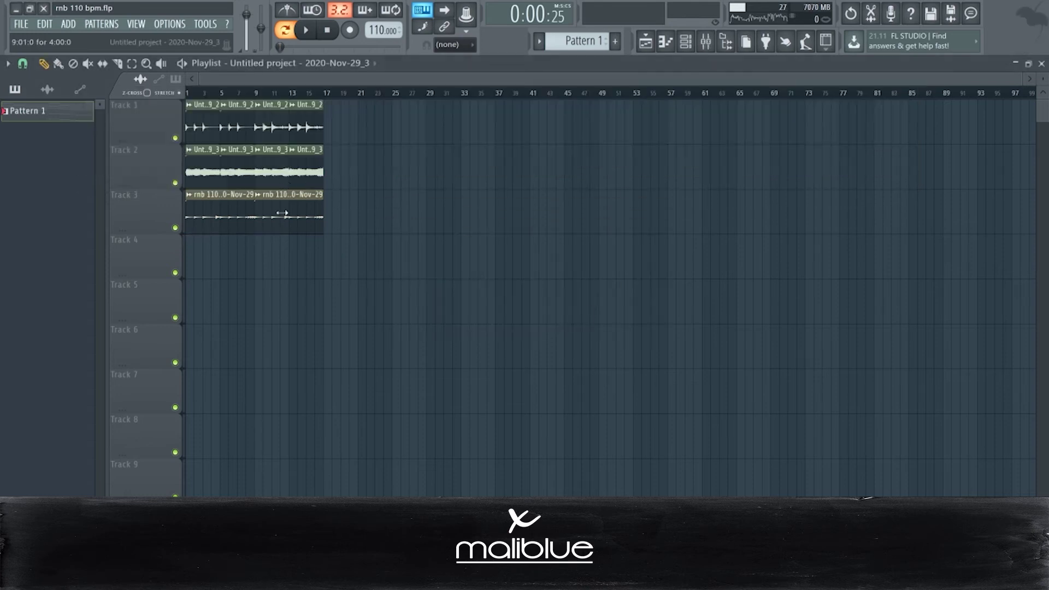
- Route the Track 3 melody clip to mixer track 4 and solo that track to listen to it
double_click(282, 216)
key("F9")
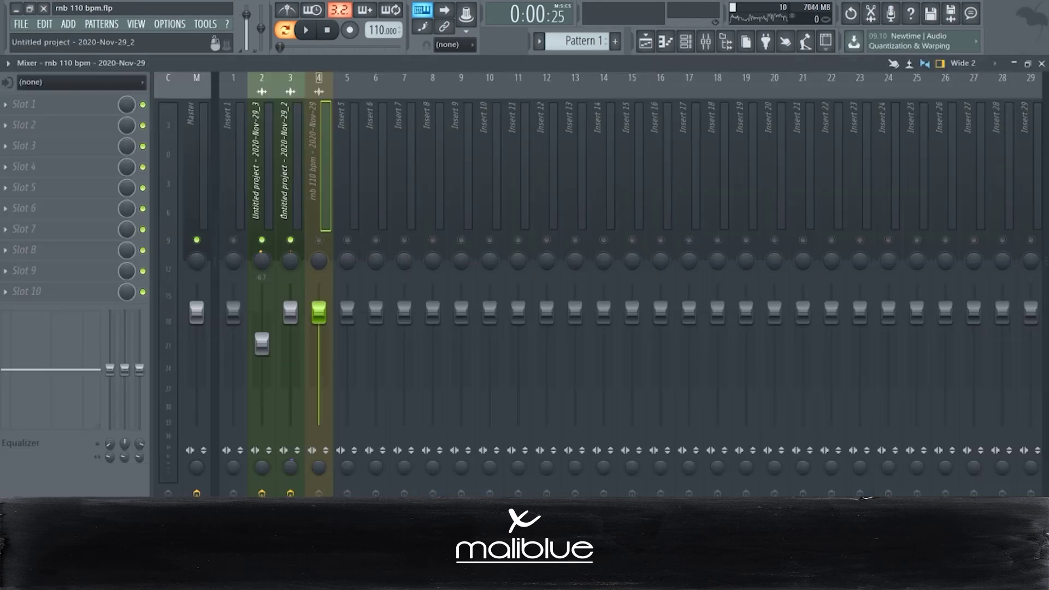
left_click(319, 240)
key("space")
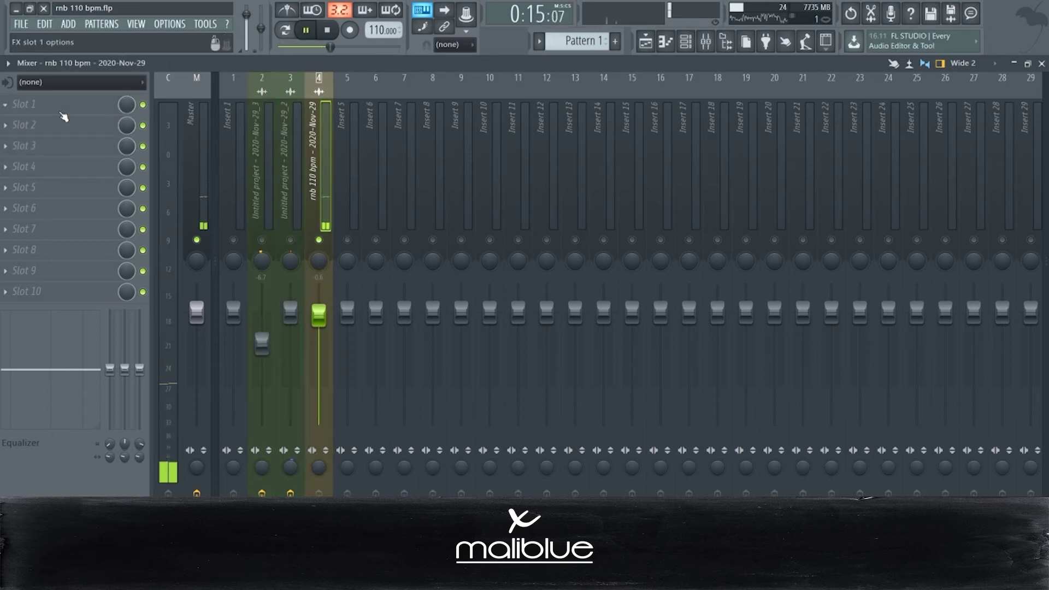
key("space")
- Add UAD Ampex ATR-102 in mixer track 4's first effect slot and load a UA - Saturation and FX preset
left_click(63, 112)
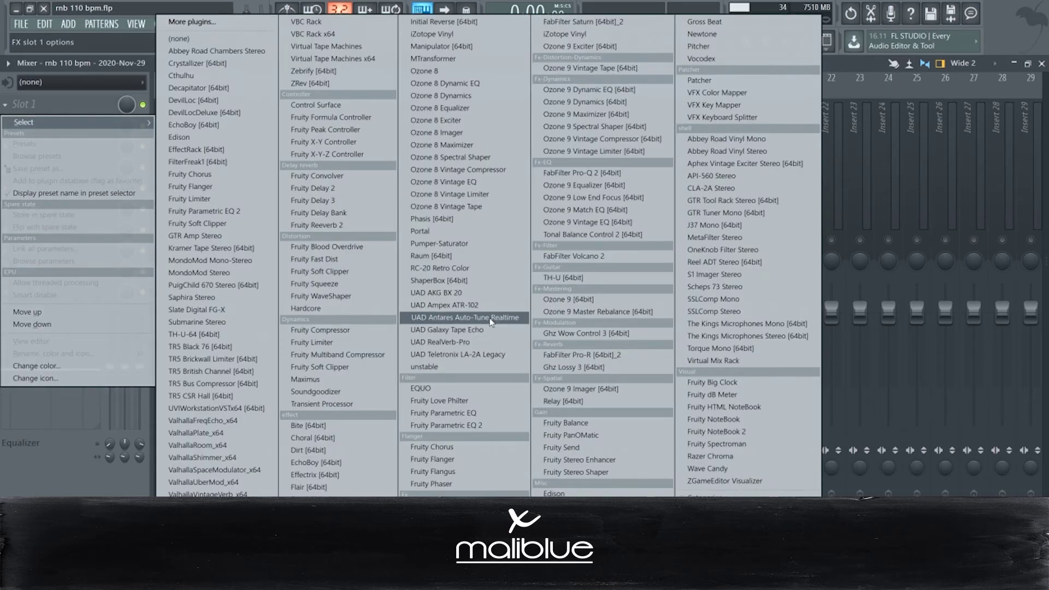
left_click(493, 299)
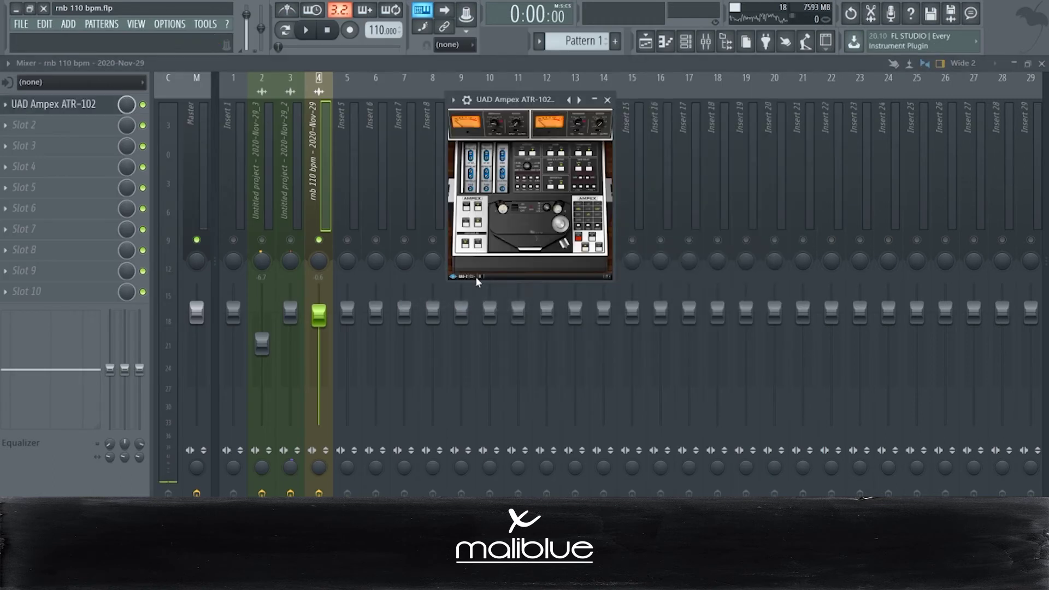
left_click(479, 282)
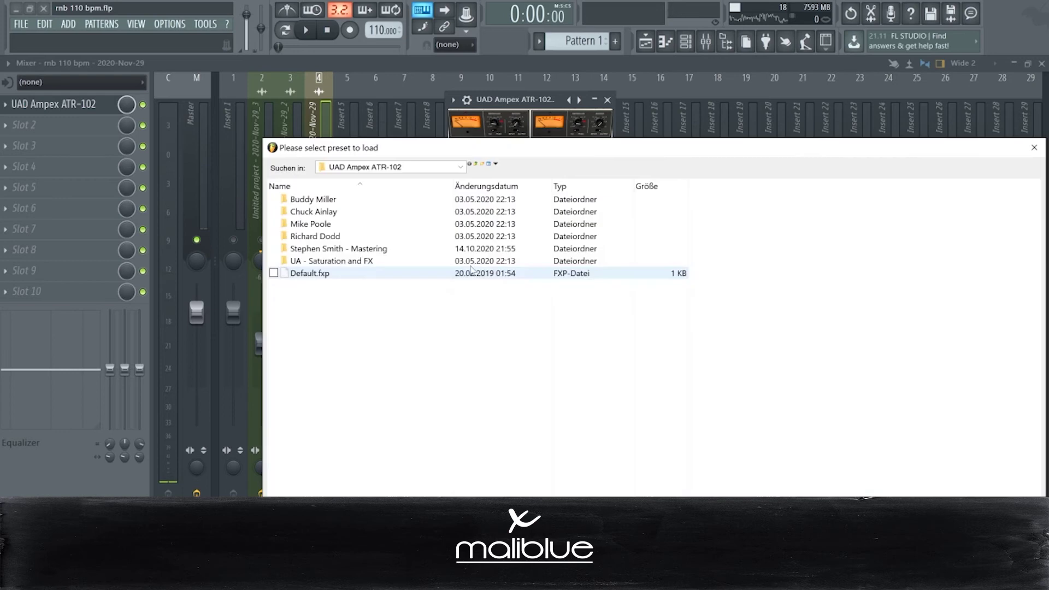
double_click(365, 261)
left_click(341, 323)
double_click(340, 323)
key("space")
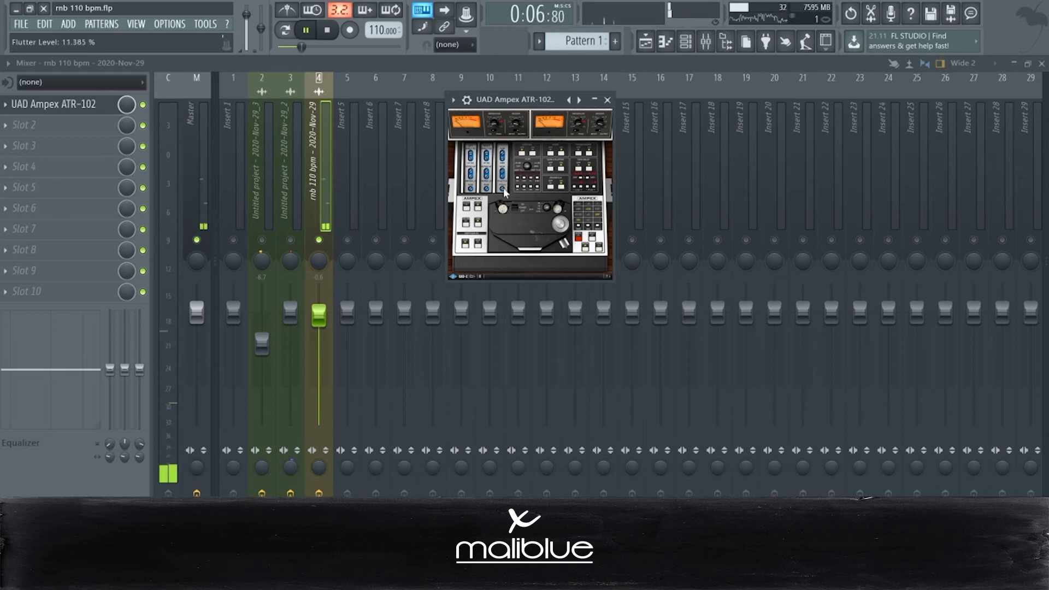
- Add UAD Galaxy Tape Echo in mixer track 4's second slot, make it bridged and show its editor
left_click(28, 125)
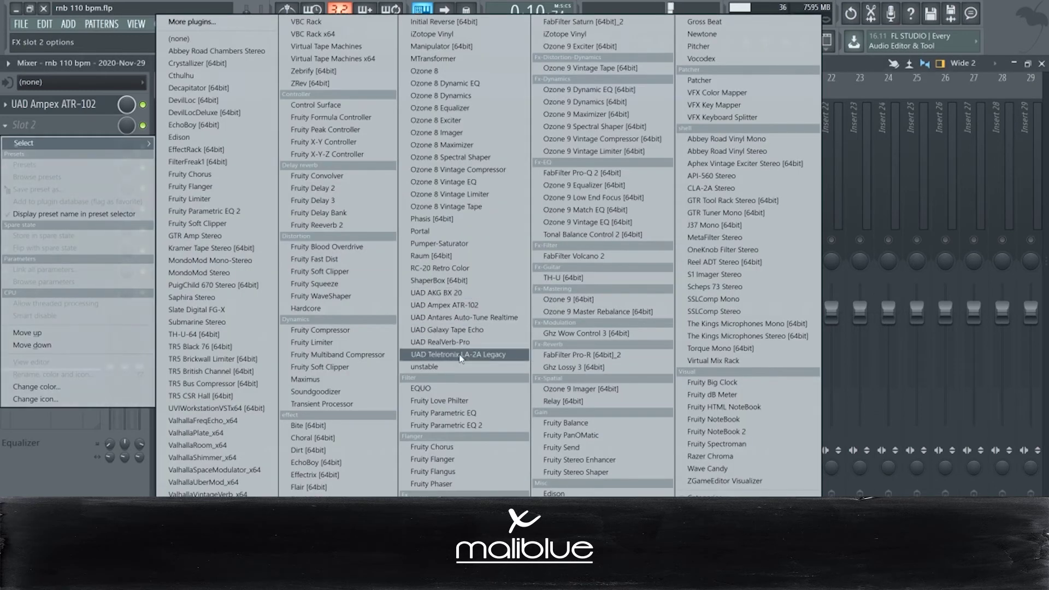
left_click(462, 331)
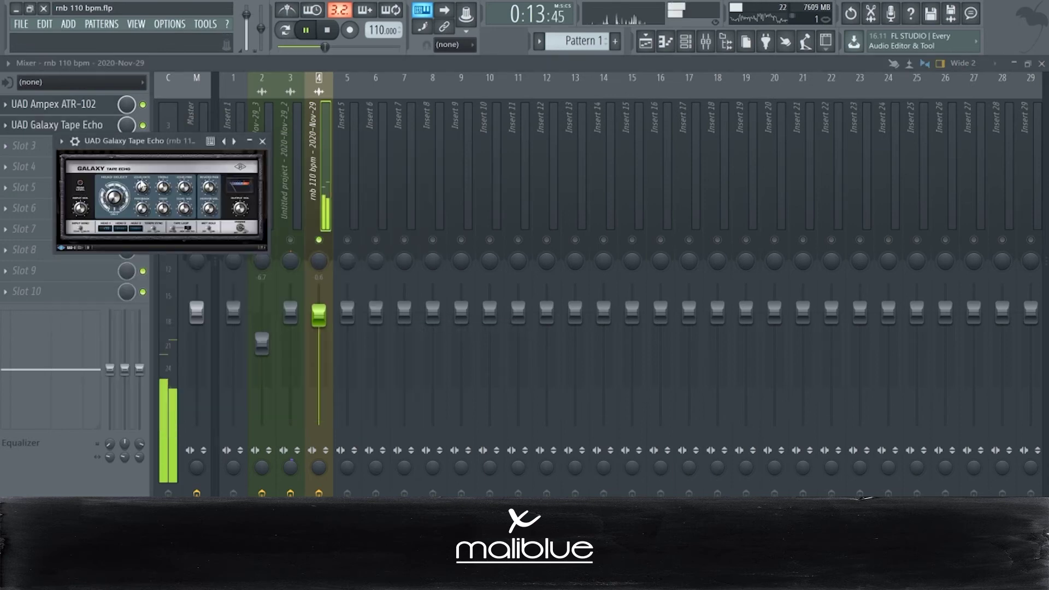
left_click(75, 141)
left_click(102, 162)
left_click(129, 188)
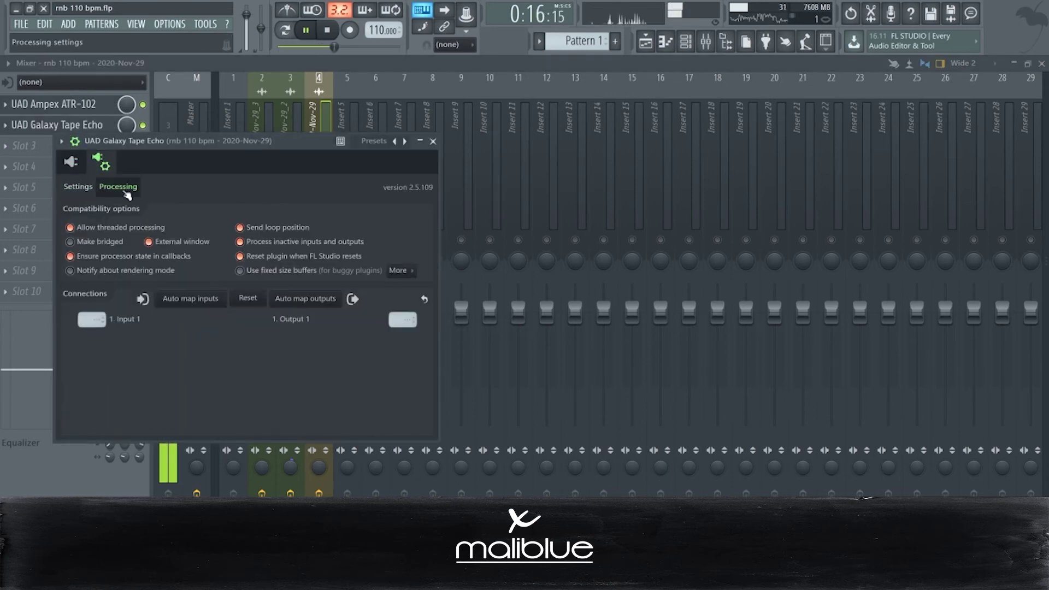
left_click(91, 243)
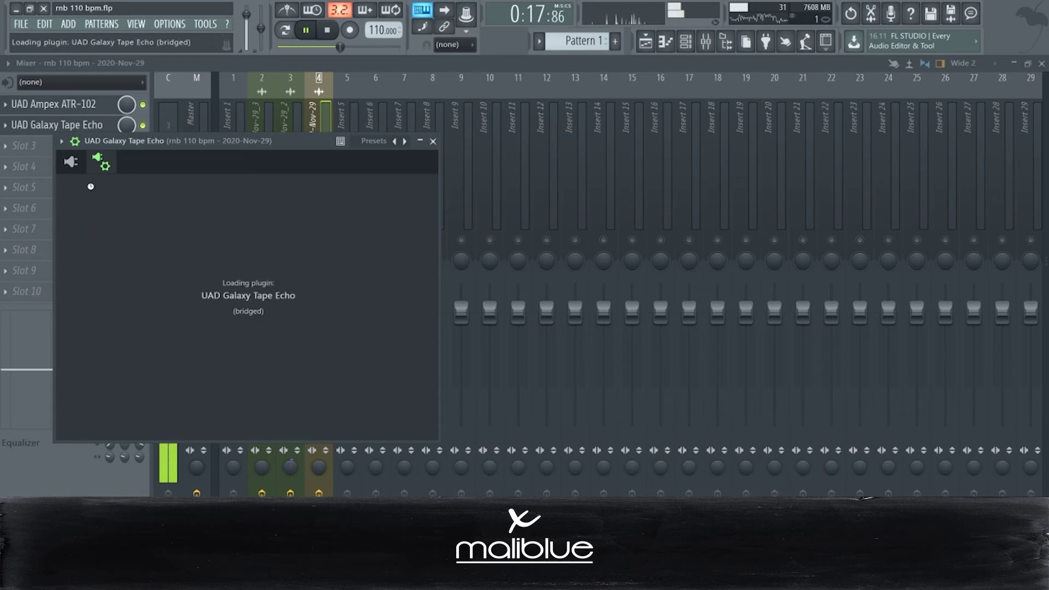
left_click(75, 166)
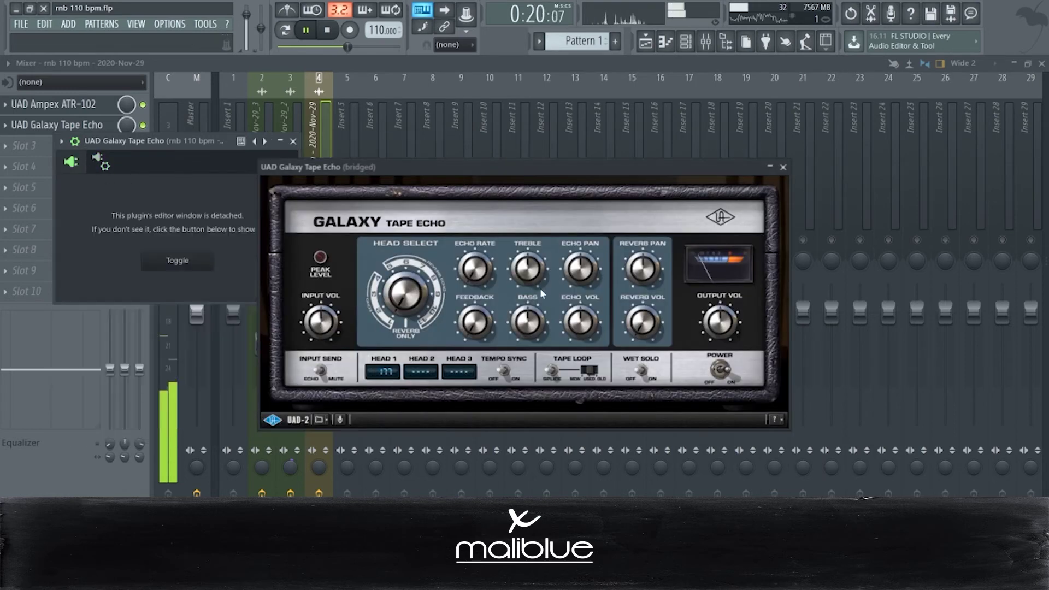
- Set the tape echo to all three heads, with feedback 4.6, bass -3.9 and echo pan 27 L
left_click_drag(468, 321, 476, 304)
left_click_drag(475, 263, 478, 255)
left_click_drag(430, 285, 411, 227)
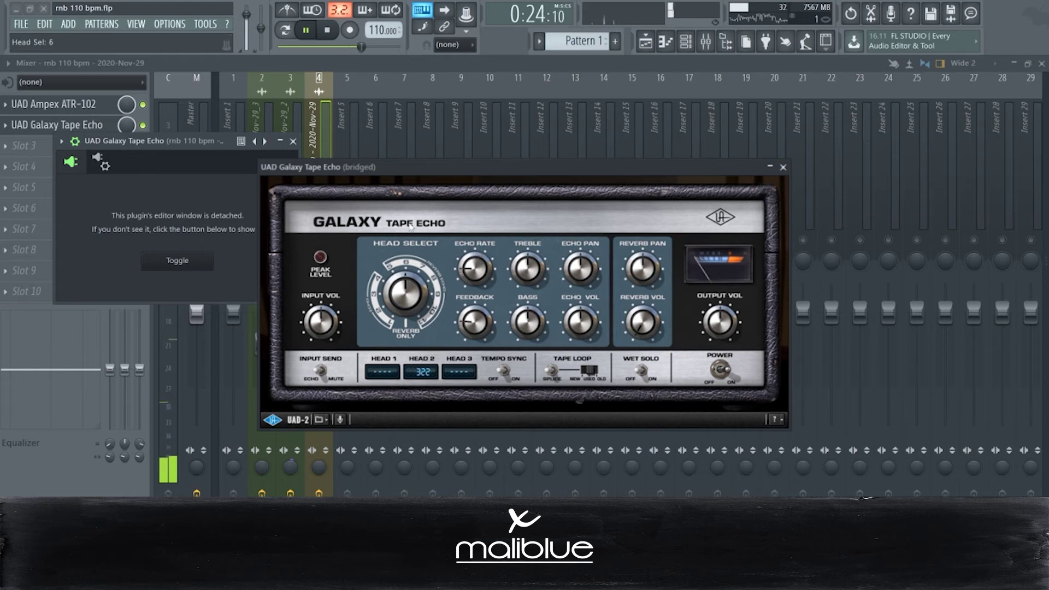
left_click(597, 373)
left_click_drag(490, 334, 488, 309)
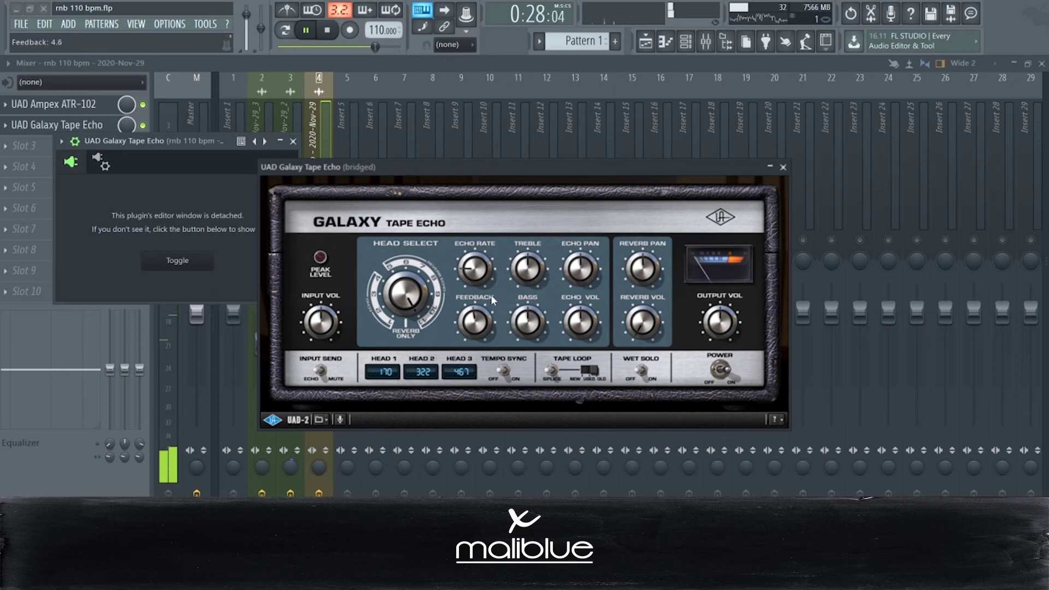
left_click_drag(521, 355, 517, 366)
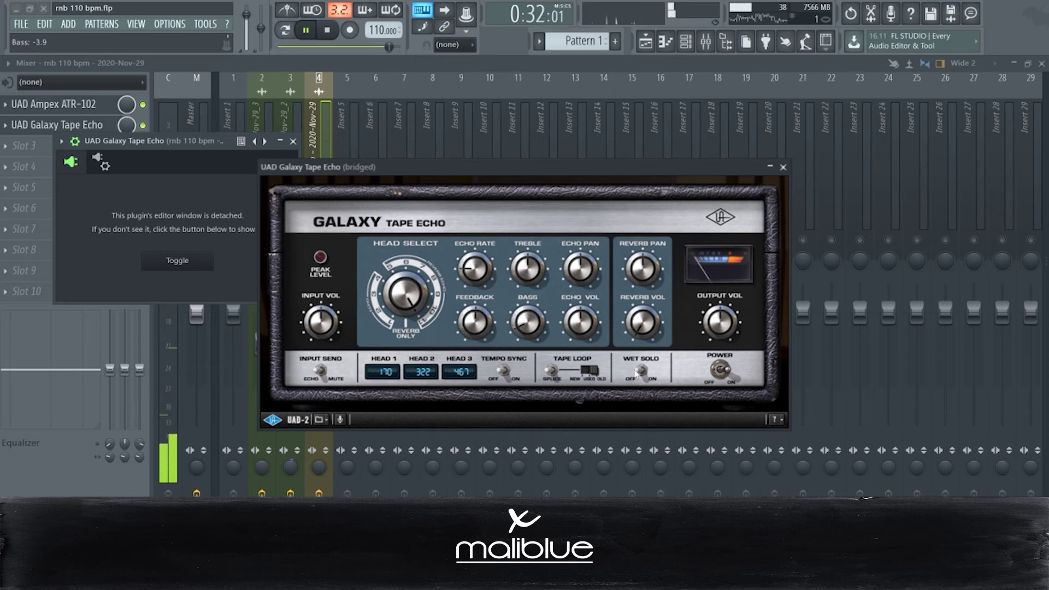
left_click_drag(647, 298, 647, 277)
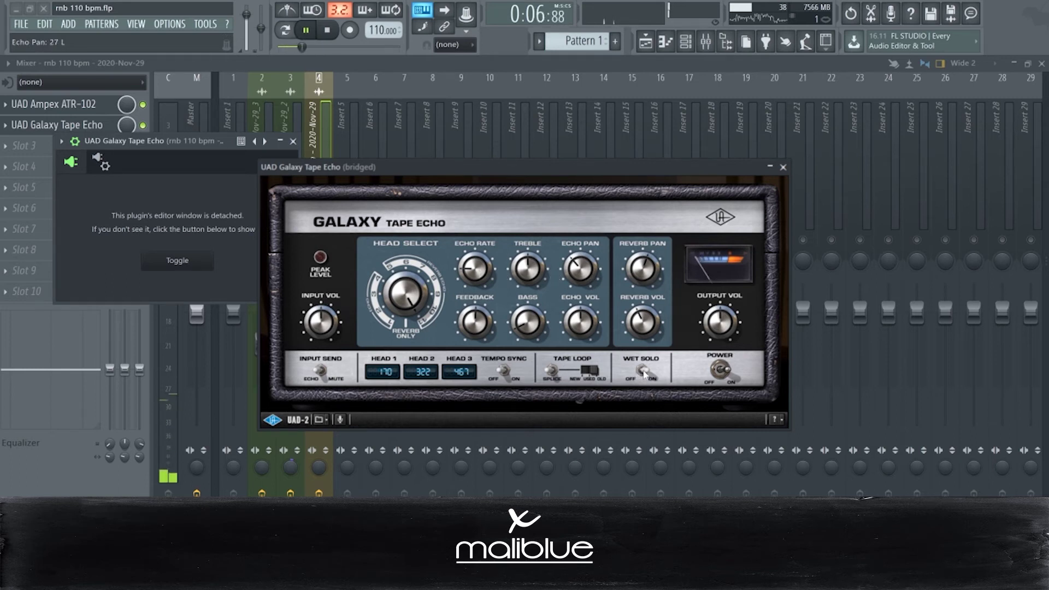
- Close the tape echo windows, then add Fruity Parametric EQ 2 in mixer track 4's third slot and adjust one of its bands
left_click(783, 167)
left_click(293, 141)
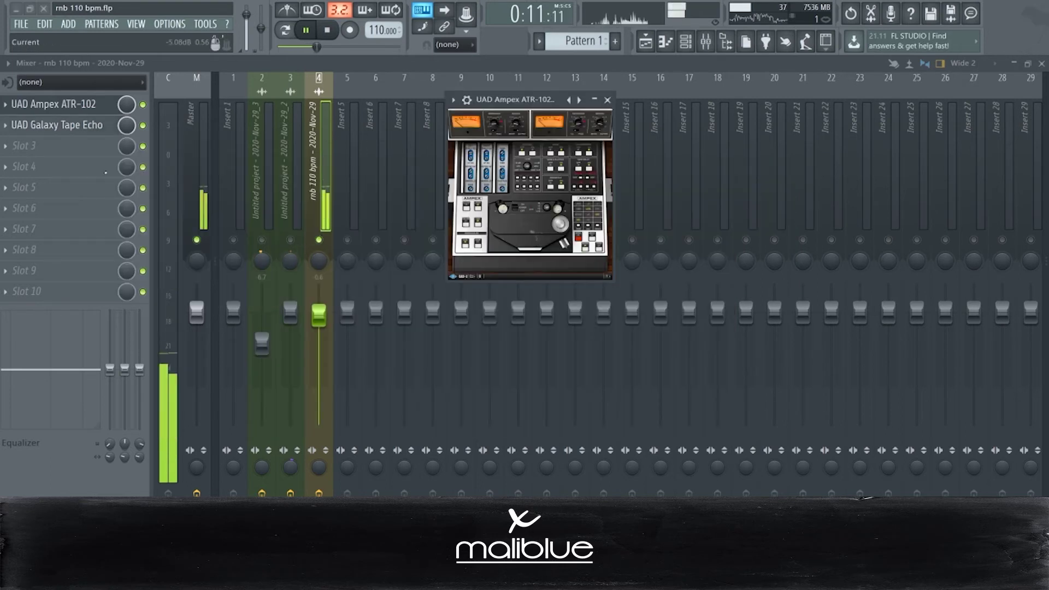
left_click(70, 157)
left_click(464, 425)
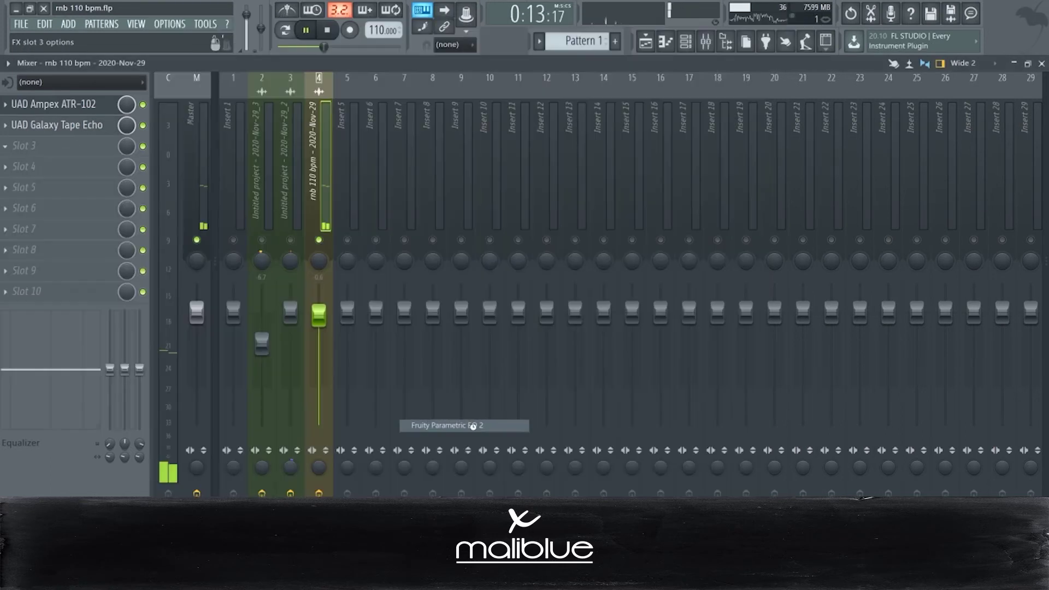
left_click_drag(140, 273, 170, 330)
left_click(502, 159)
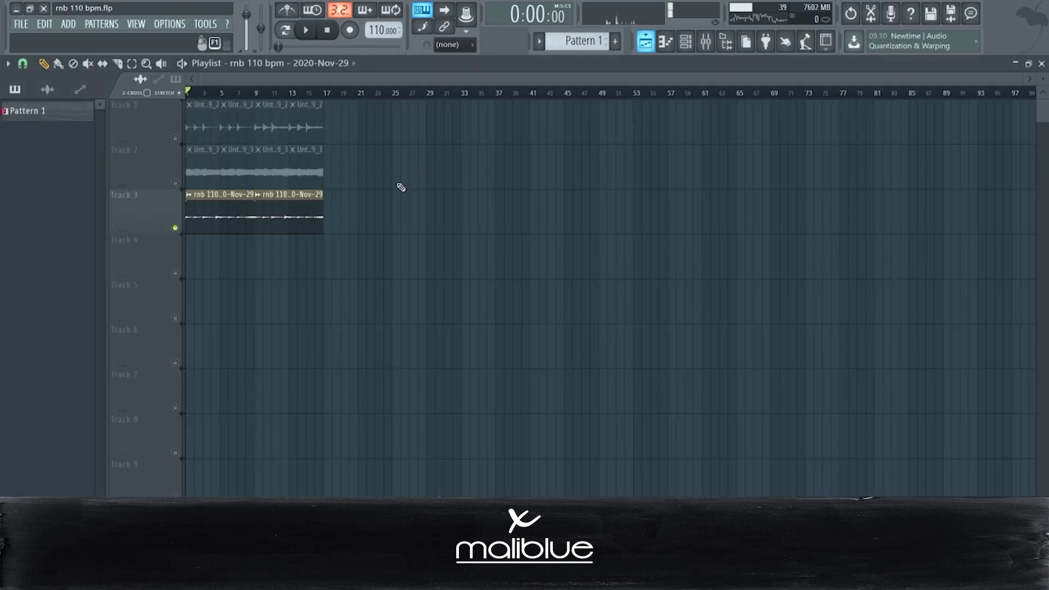
- Unsolo the melody track so all three playlist tracks are active, and play the arrangement
right_click(176, 138)
right_click(176, 139)
key("space")
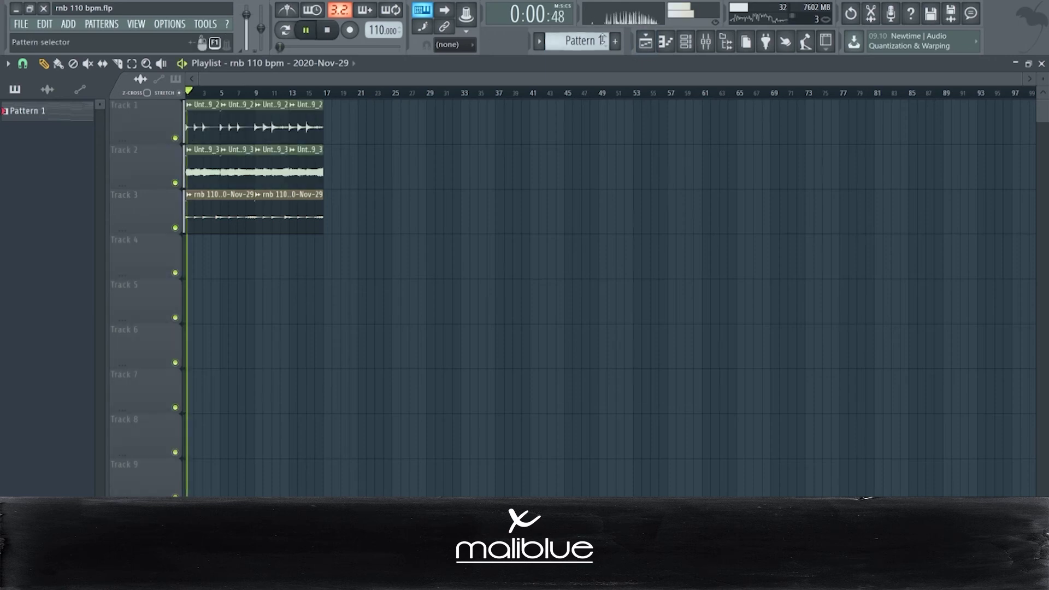
- Lower mixer track 4's volume slightly and partly merge its stereo separation
left_click(716, 42)
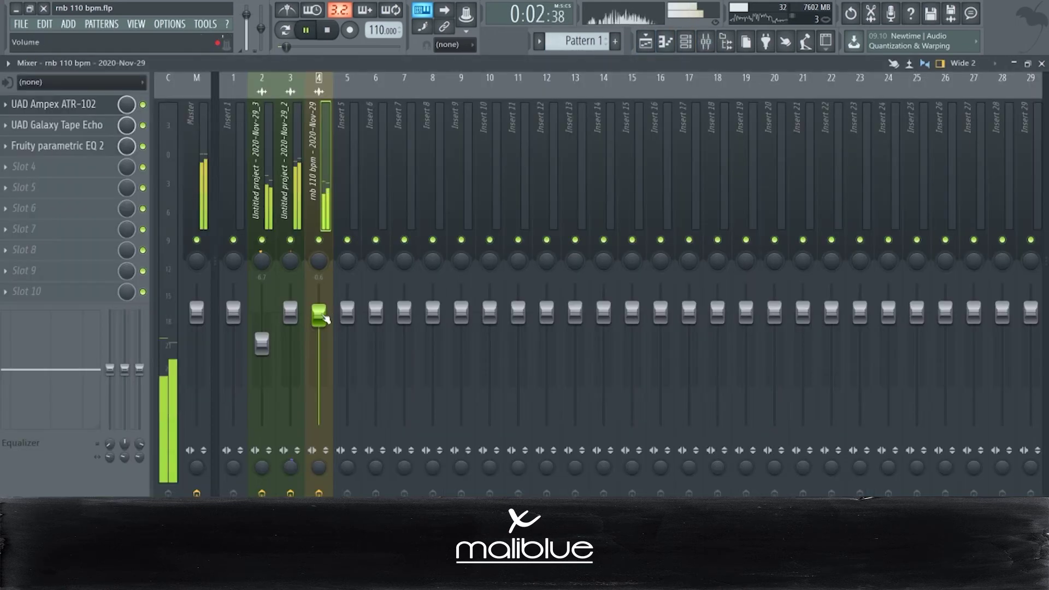
left_click_drag(319, 316, 318, 324)
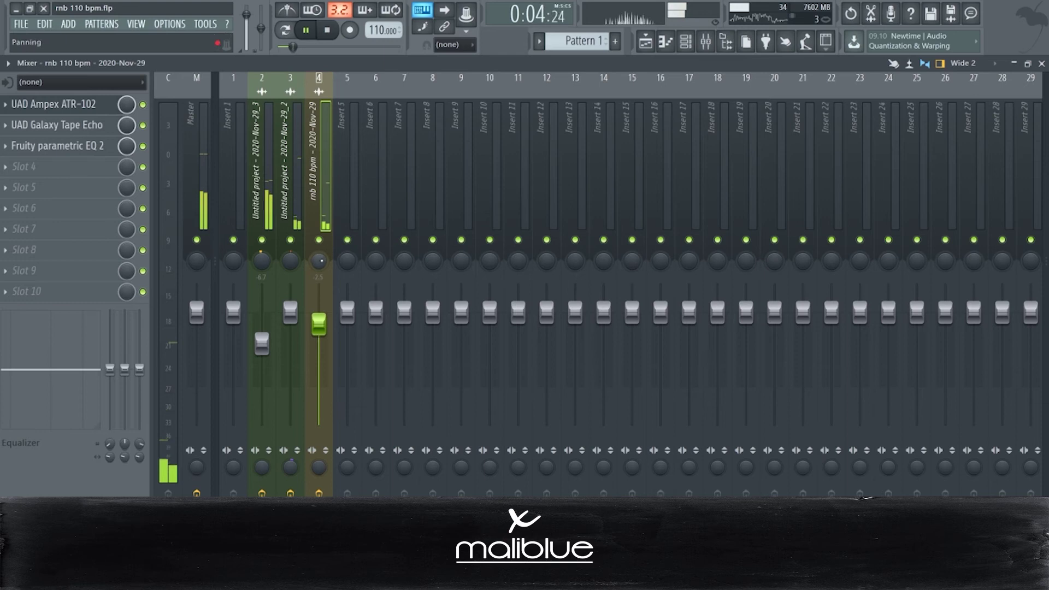
left_click_drag(318, 467, 318, 423)
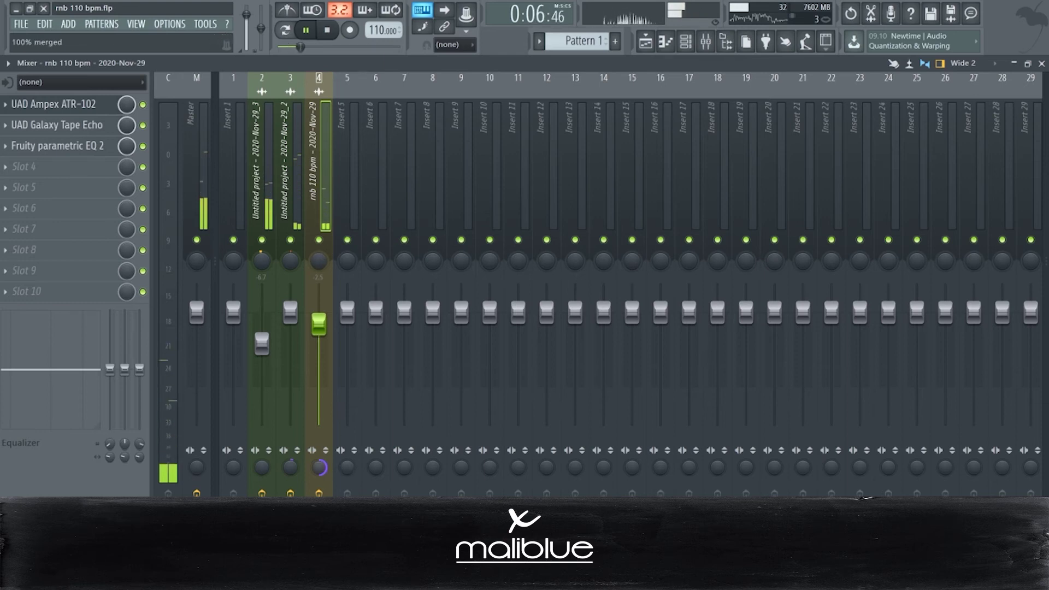
left_click_drag(318, 468, 318, 479)
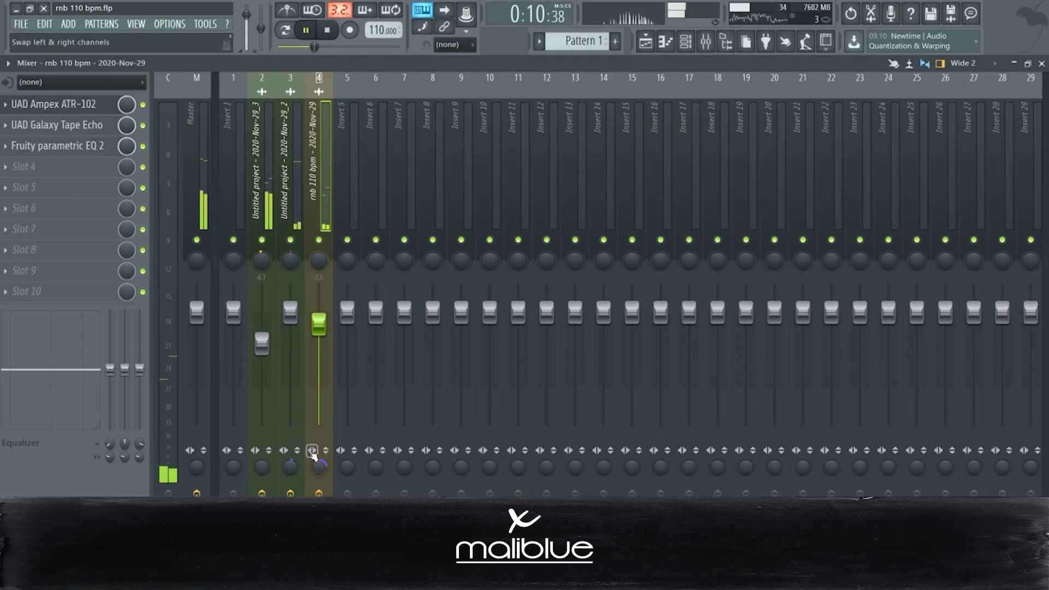
- Adjust the panning of mixer tracks 4 and 2, and set track 4's volume to -2.8 dB
left_click_drag(319, 262, 268, 270)
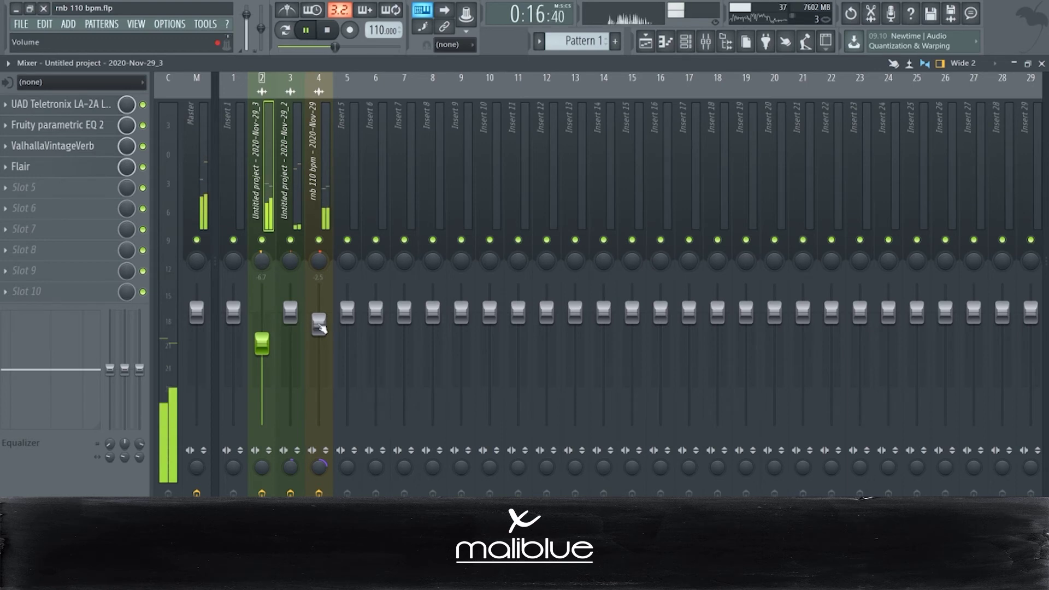
left_click_drag(319, 324, 318, 326)
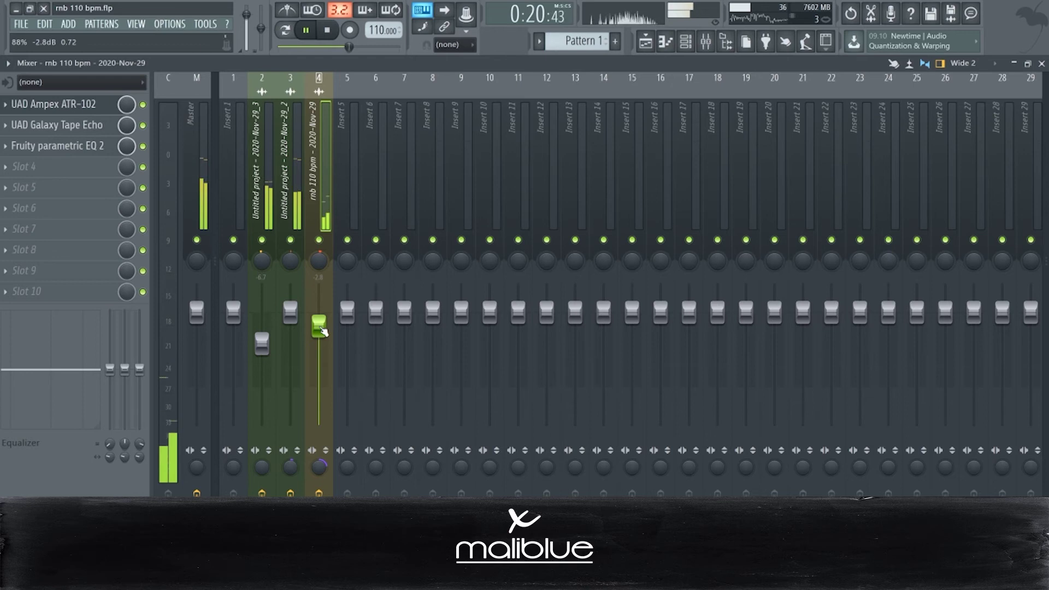
- Close the mixer and save the project
left_click(1042, 65)
left_click(23, 25)
left_click(39, 80)
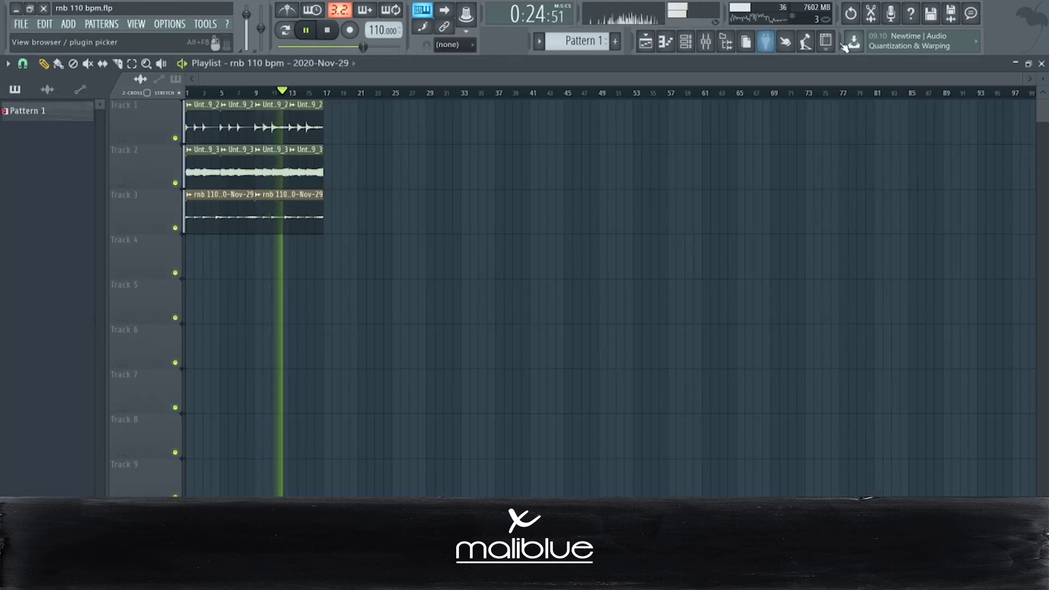
- Route the rnb 110 bpm loop to mixer track 2 and load Fruity Parametric EQ 2 on it
left_click_drag(955, 83, 830, 93)
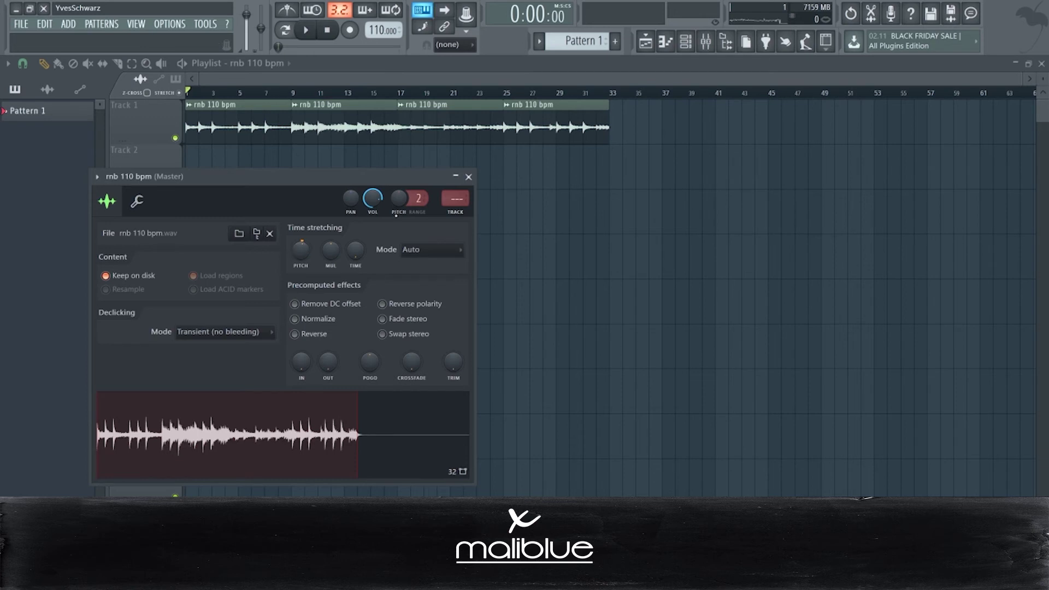
key("ctrl+l")
left_click(143, 109)
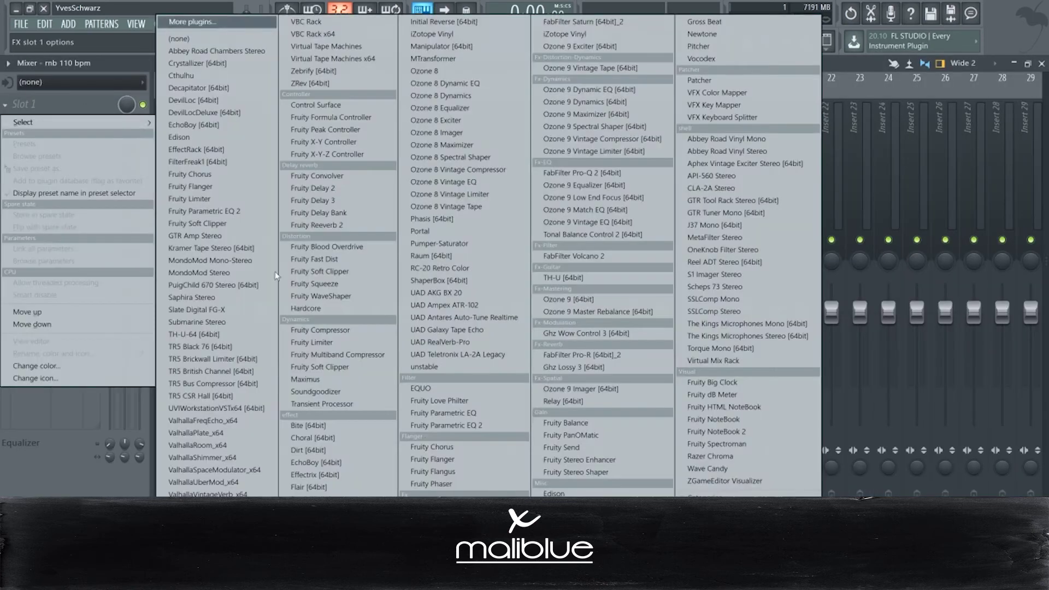
left_click(442, 425)
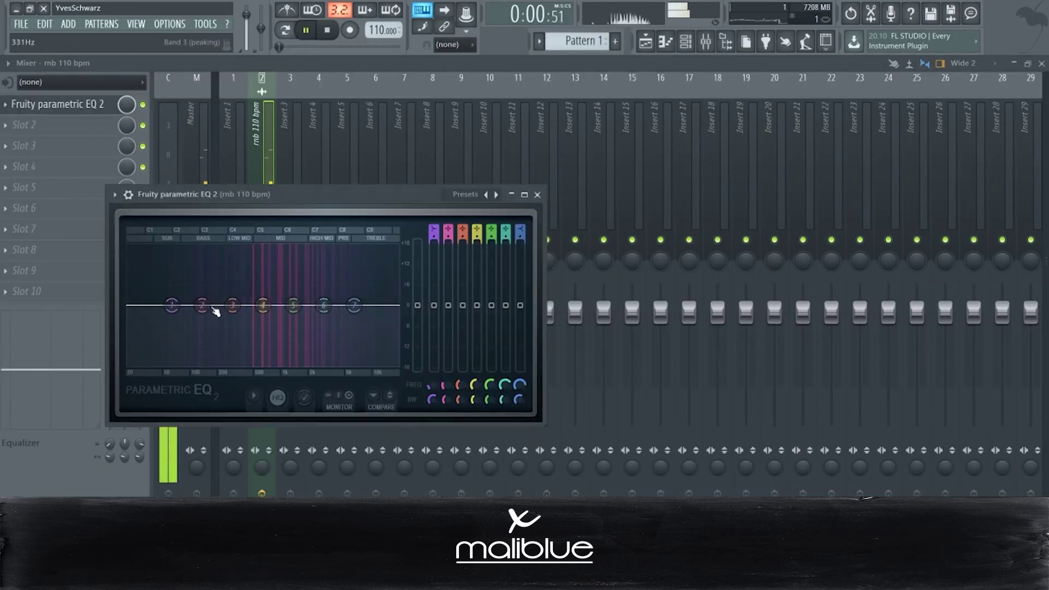
- Cut the loop's lows with a steep EQ band 1 at about 102 Hz and -18 dB, and set band 2 to -0.5 dB
right_click(171, 304)
mouse_move(192, 351)
left_click(259, 365)
left_click_drag(171, 304, 189, 365)
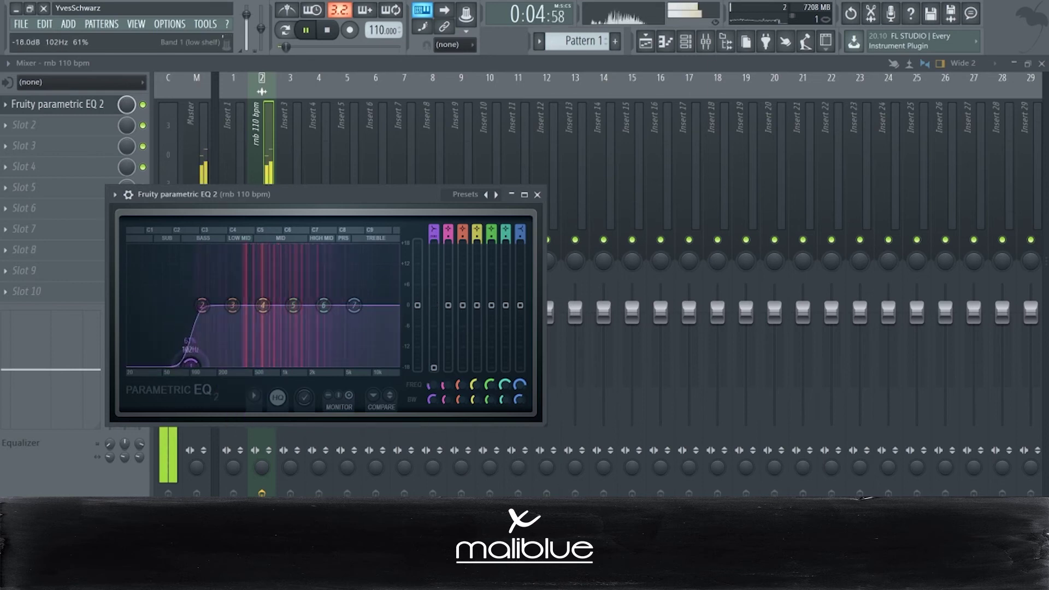
left_click(202, 304)
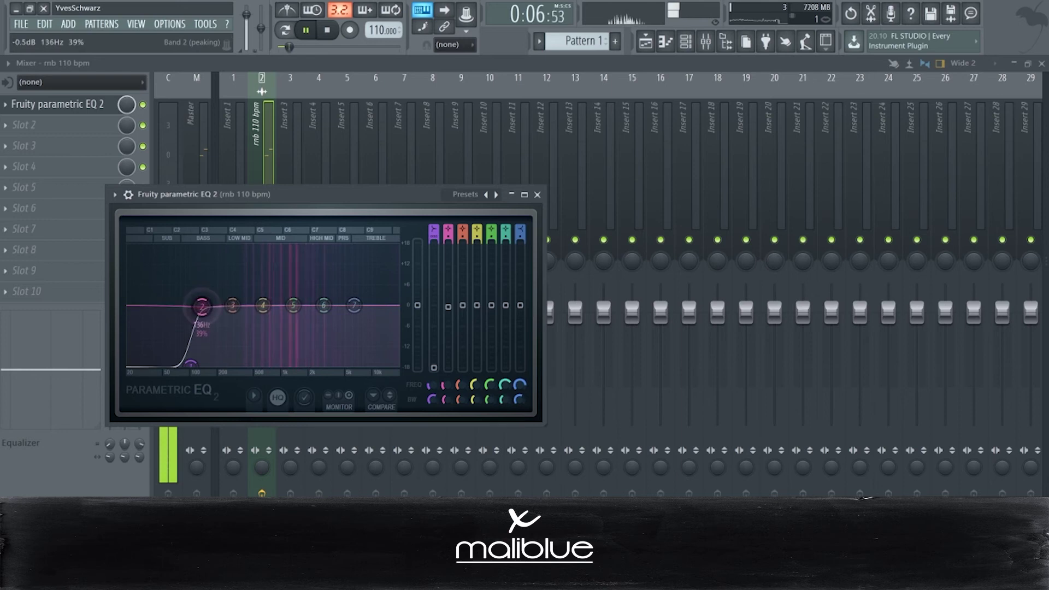
- Roll off the loop's extreme highs by making EQ band 7 steep and lowering it fully, and close the equalizer
right_click(354, 305)
mouse_move(377, 350)
left_click(415, 350)
left_click_drag(354, 305, 392, 364)
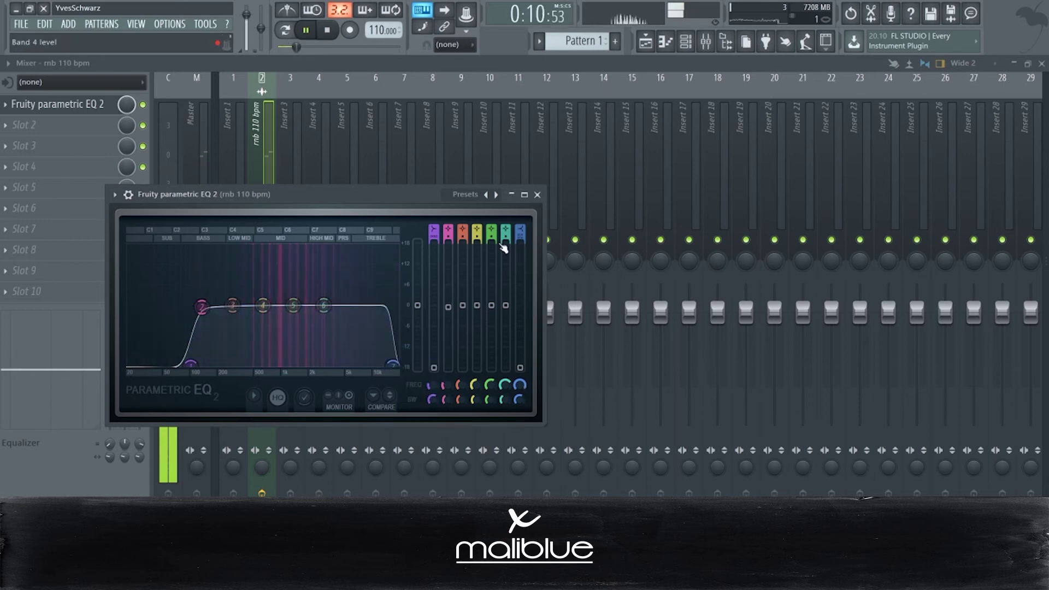
left_click(537, 194)
- Lower the loop's mixer track volume slightly and load Fruity Soft Clipper in slot 10 of the Master track
left_click_drag(268, 316, 269, 322)
left_click(195, 292)
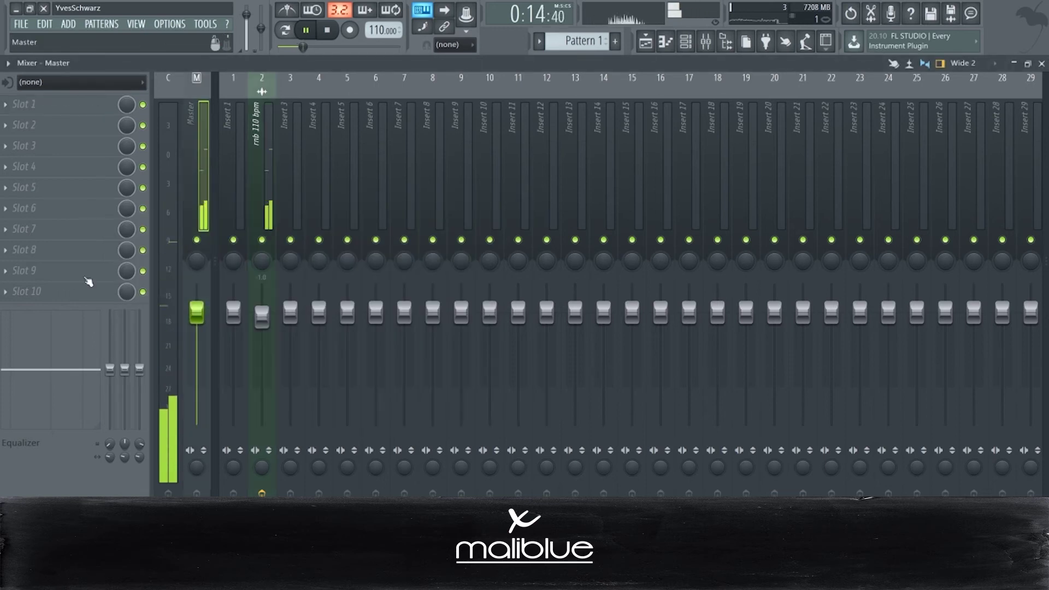
left_click(33, 291)
left_click(322, 367)
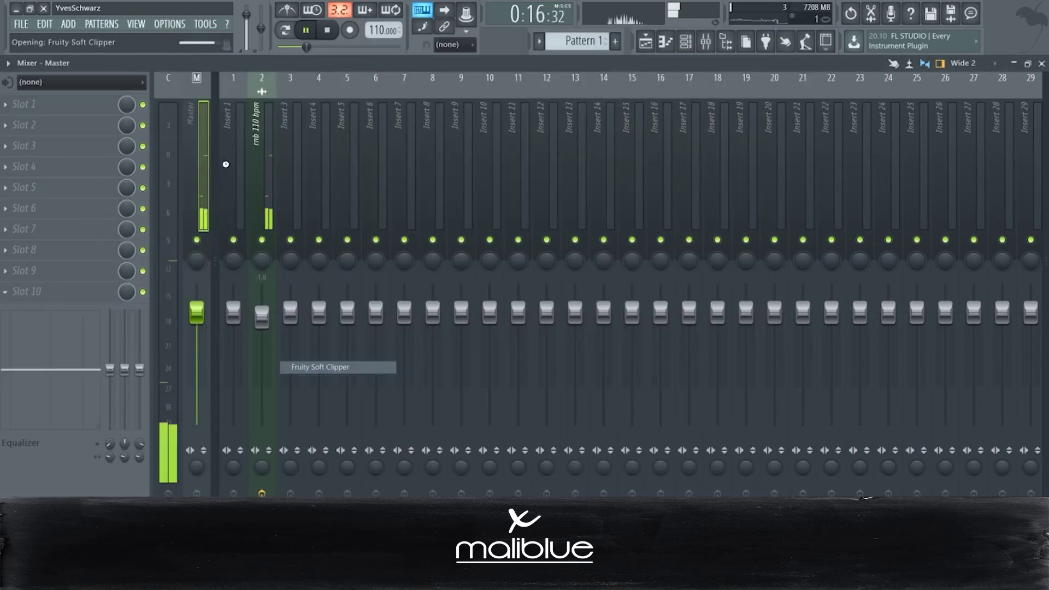
left_click(236, 141)
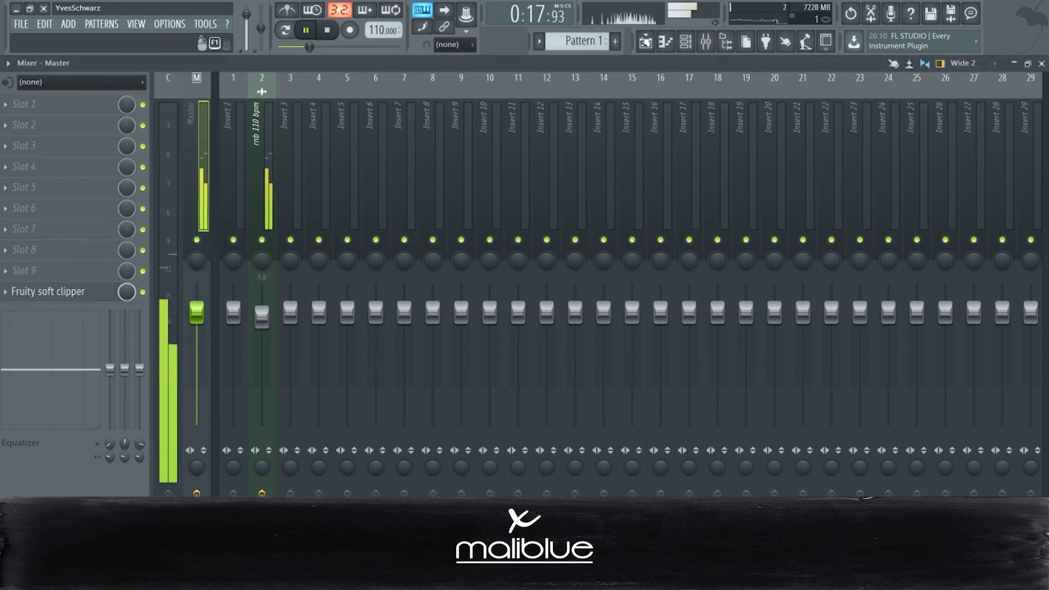
- Place Pattern 1 from bar 9 on playlist track 2 and select bars 9 to 17 for looped playback
left_click(646, 42)
left_click(299, 164)
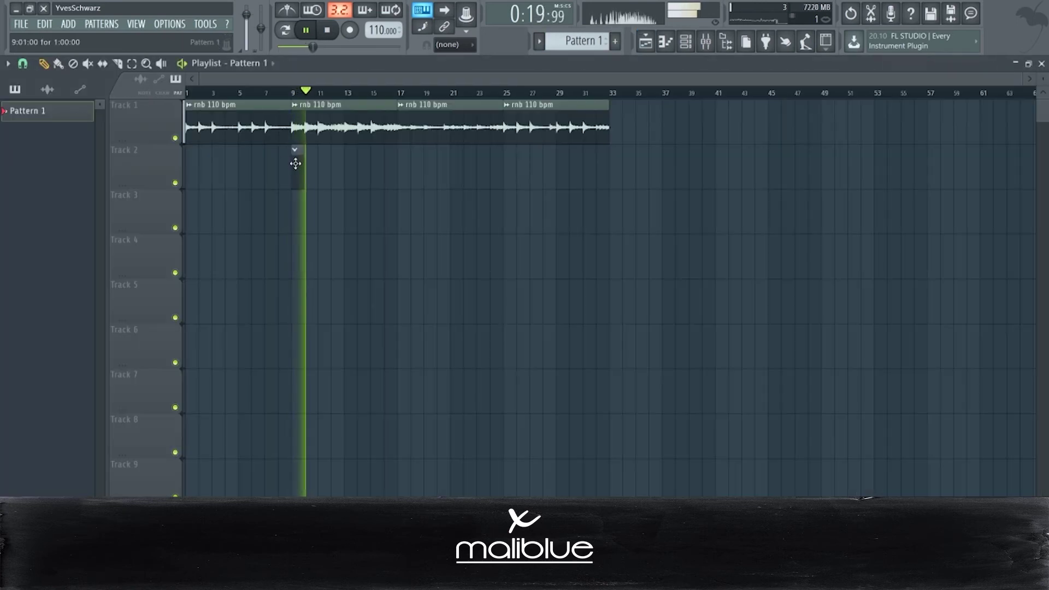
left_click(353, 164)
key("space")
left_click_drag(292, 92, 398, 100)
left_click(1041, 63)
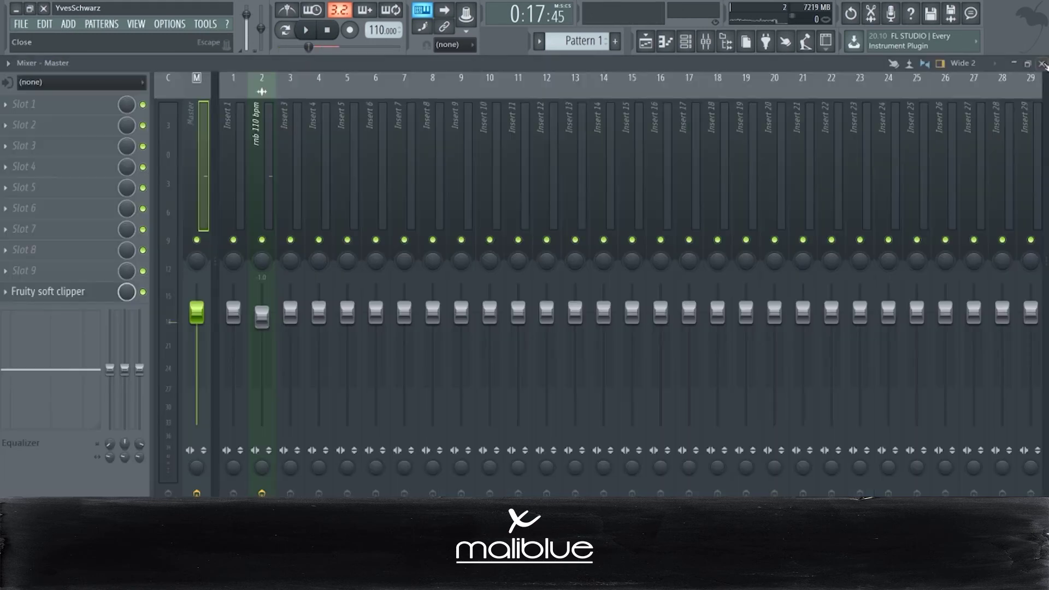
- Close the mixer and the loop's channel settings, and filter the channel rack to Unsorted channels
left_click(1041, 63)
left_click(159, 103)
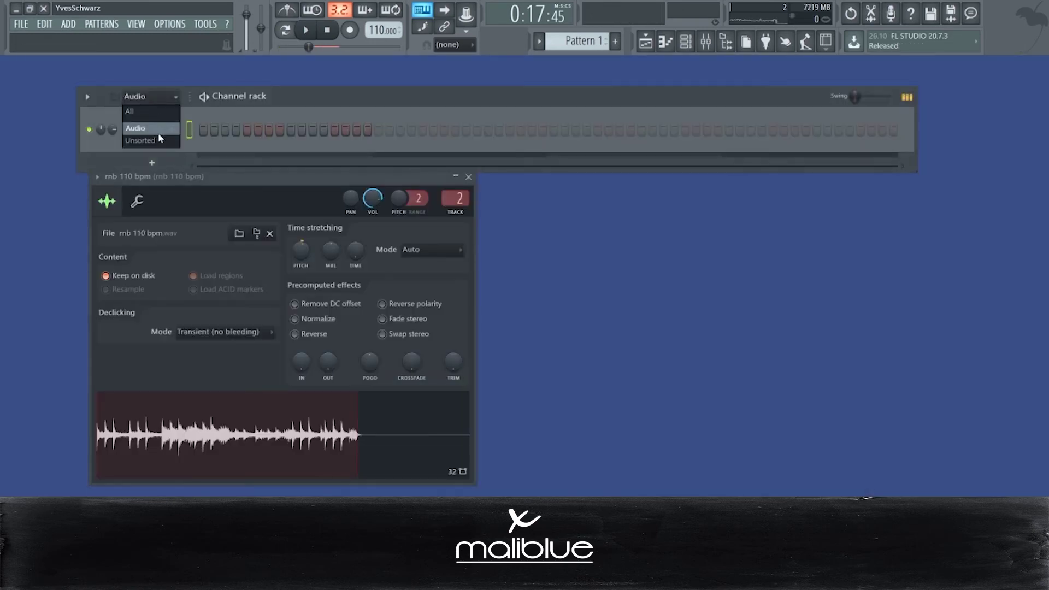
left_click(161, 137)
left_click(471, 180)
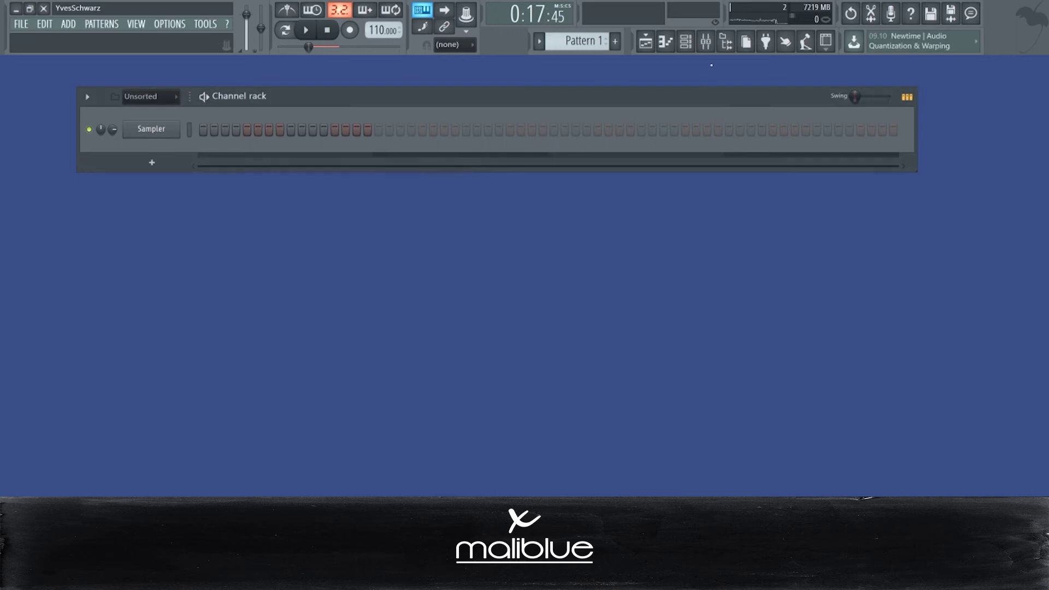
- Open the CLAPS folder of the MURDA_drums kit in the browser and audition its samples
left_click(737, 43)
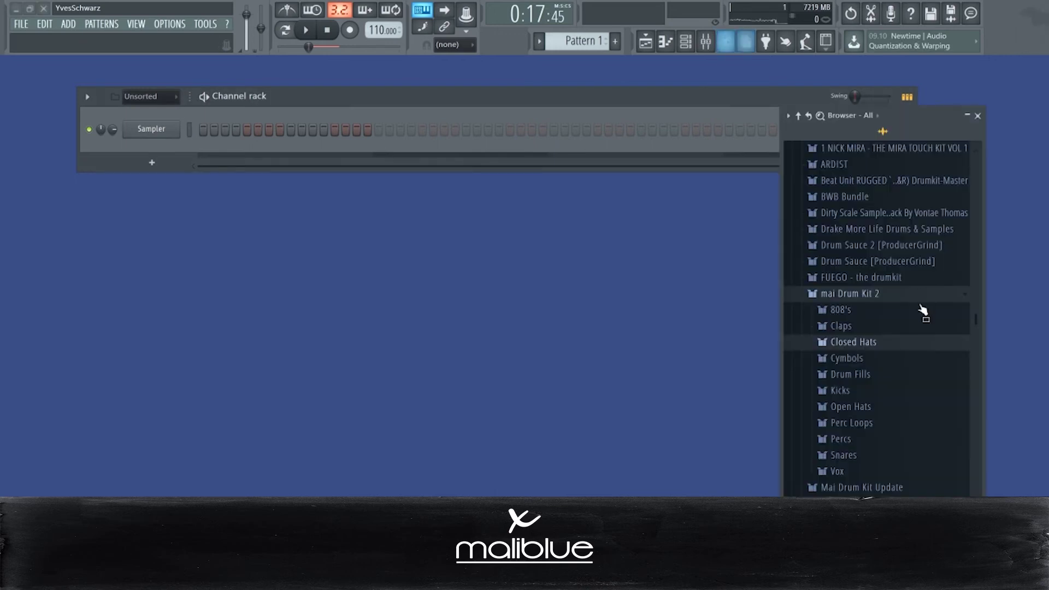
left_click(880, 295)
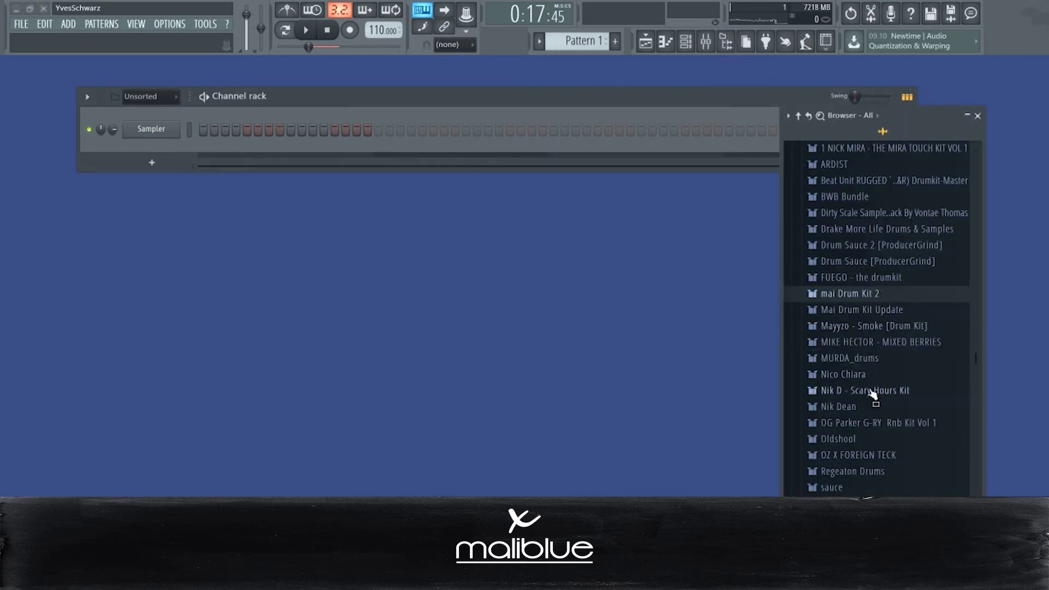
left_click(880, 359)
left_click(894, 391)
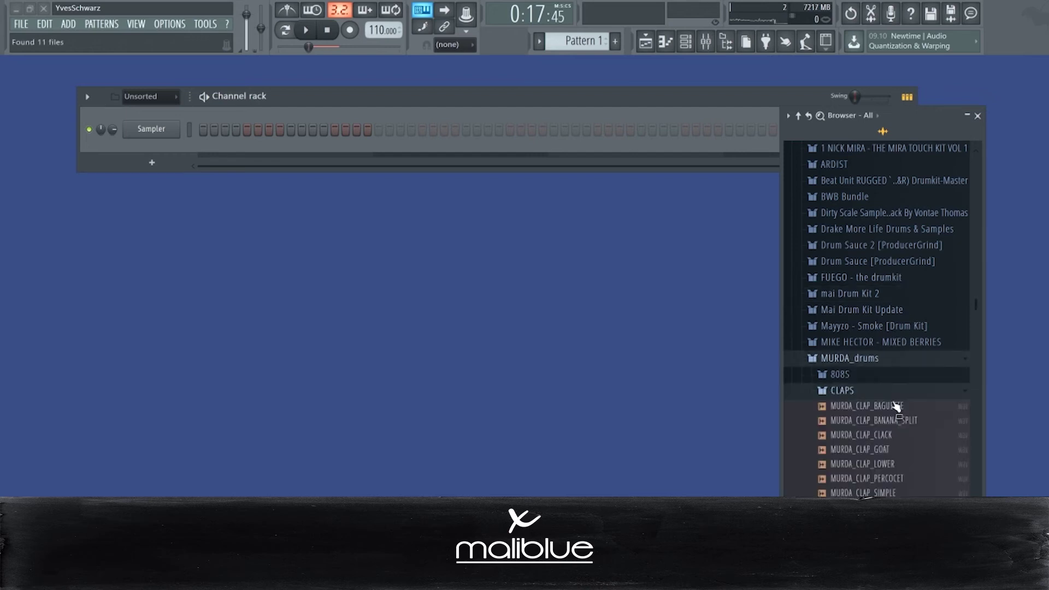
left_click(892, 420)
left_click(896, 435)
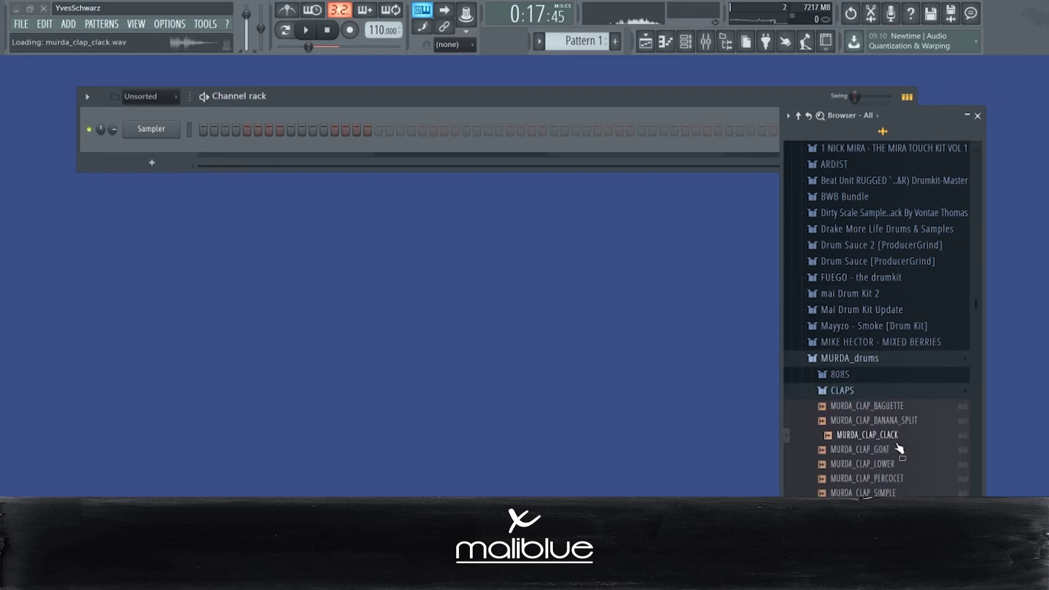
left_click(897, 449)
left_click(897, 465)
left_click(896, 479)
left_click(897, 493)
left_click(897, 507)
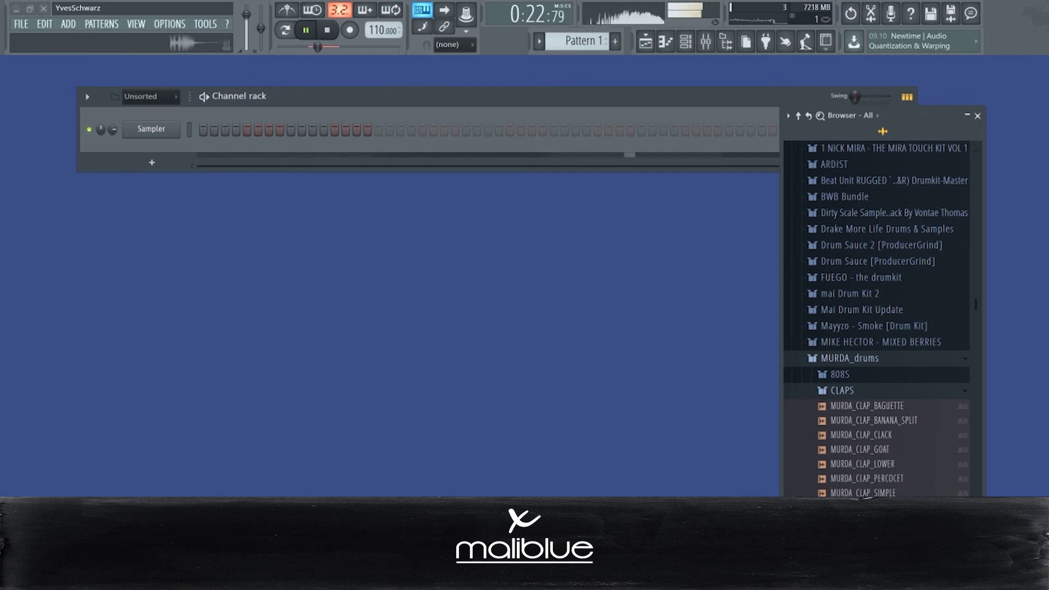
- Add MURDA_CLAP_BAGUETTE as a new channel and place hits on steps 9, 25, 41 and 57 during playback
left_click_drag(909, 409, 163, 150)
key("space")
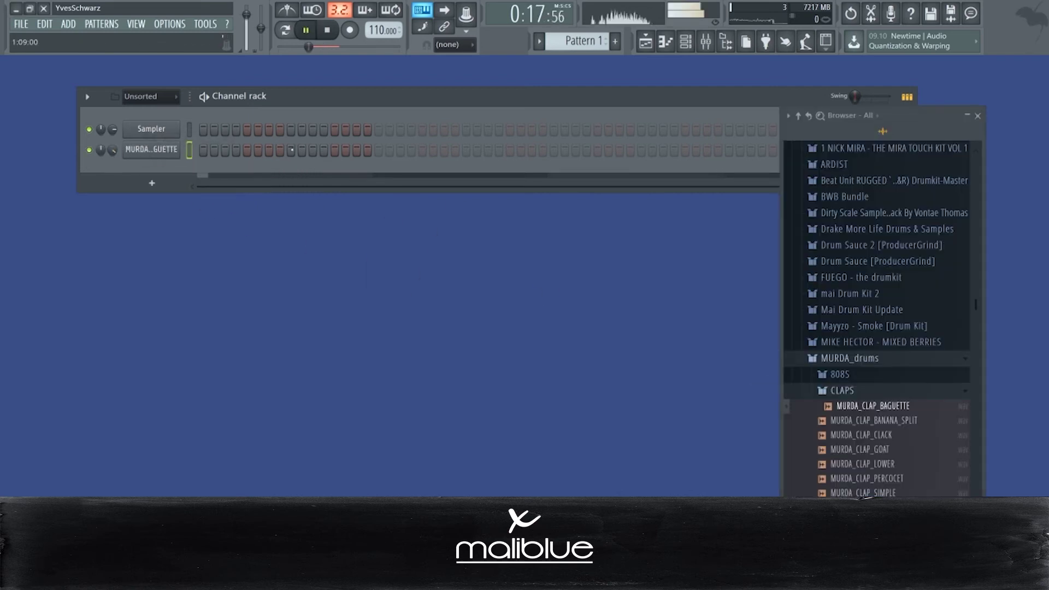
left_click(465, 151)
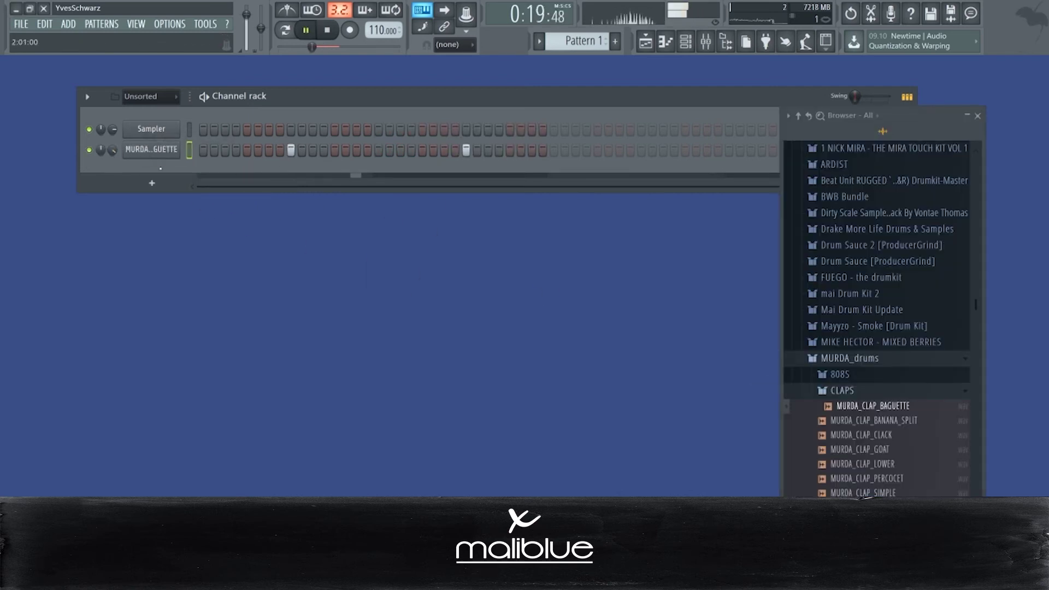
left_click(643, 151)
left_click_drag(567, 98, 454, 94)
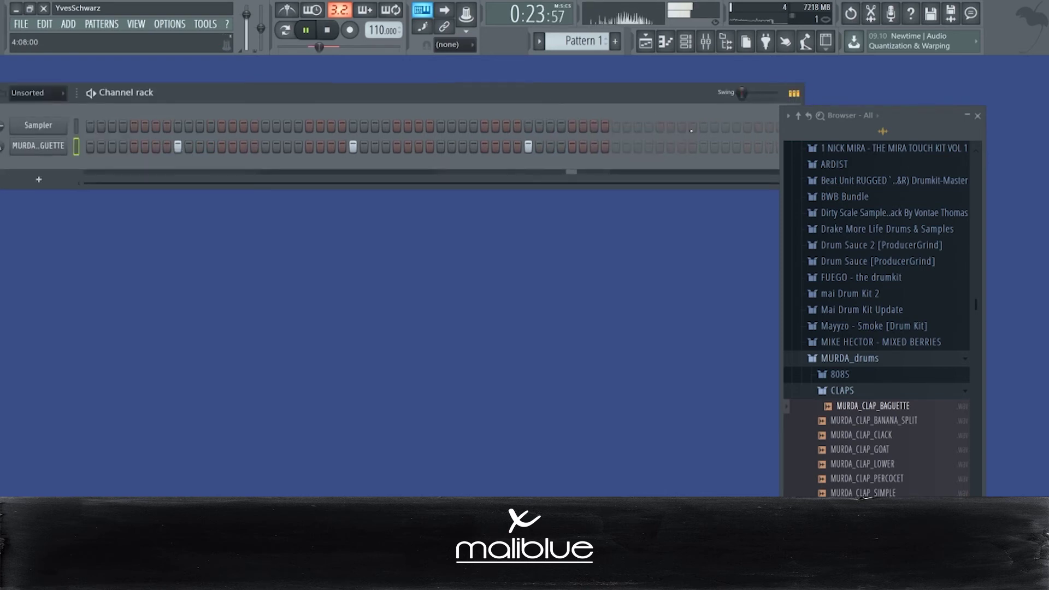
left_click(706, 149)
- Add MURDA_CLAP_SIMPLE as a new channel and copy the first clap's step pattern onto it
left_click_drag(865, 492, 49, 164)
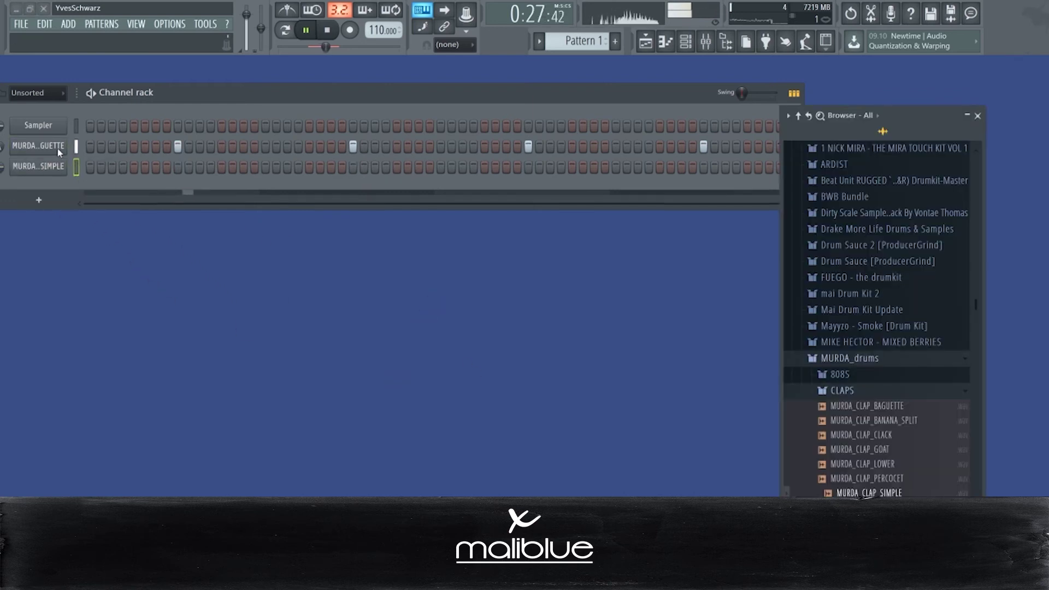
right_click(58, 146)
key("Escape")
right_click(49, 166)
left_click(194, 191)
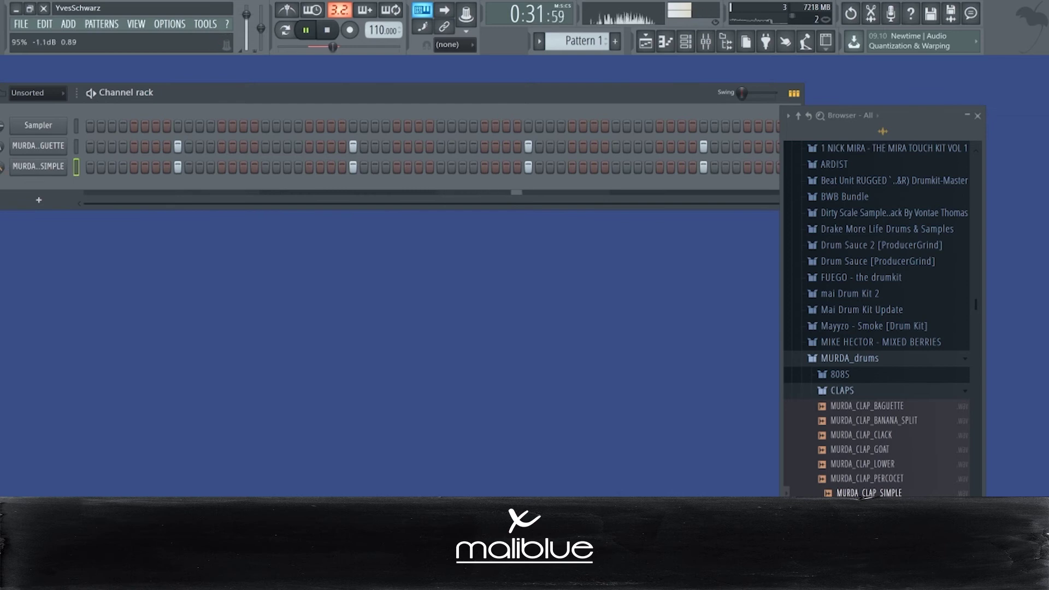
- Add MURDA_HAT_CLOSED_456 from the MURDA_drums HATS folder as a new channel below the claps
left_click_drag(250, 92, 391, 82)
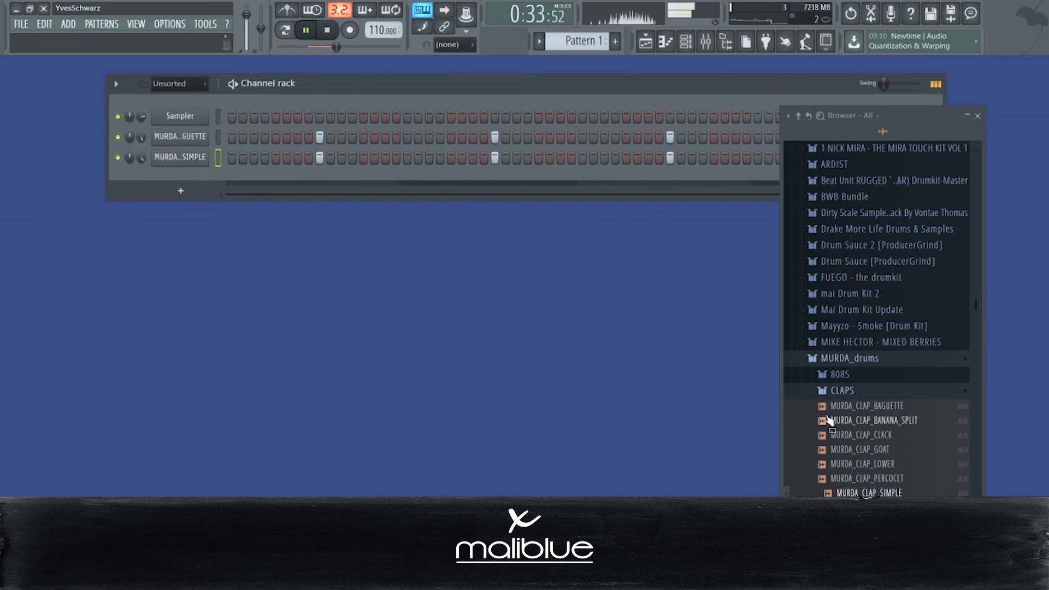
left_click(841, 390)
left_click(840, 406)
left_click(887, 436)
left_click_drag(890, 446, 173, 181)
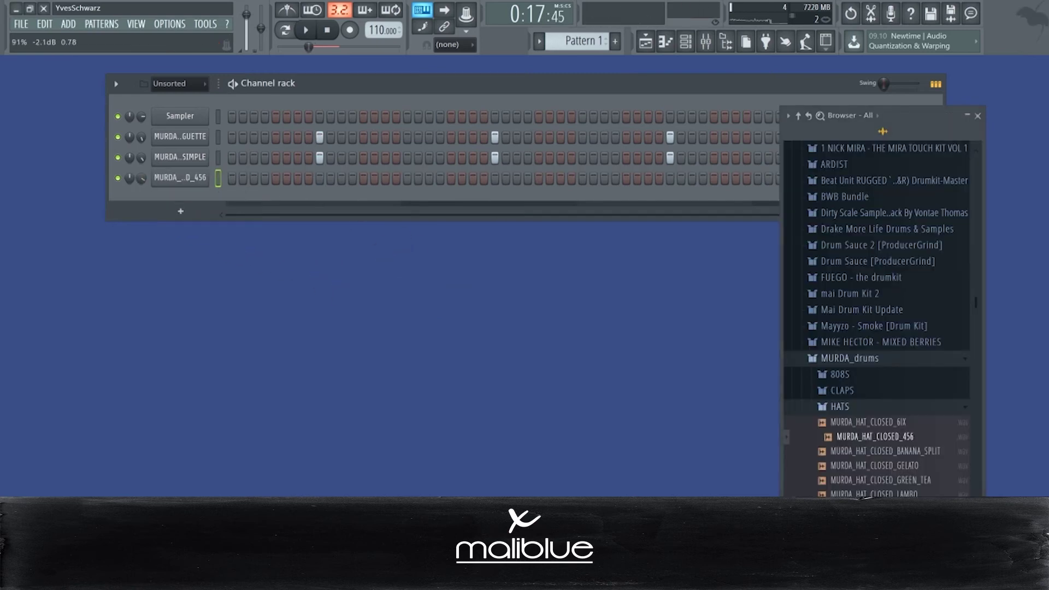
- Fill every second step of the closed hat channel and play the pattern
right_click(186, 178)
mouse_move(262, 207)
left_click(355, 230)
key("space")
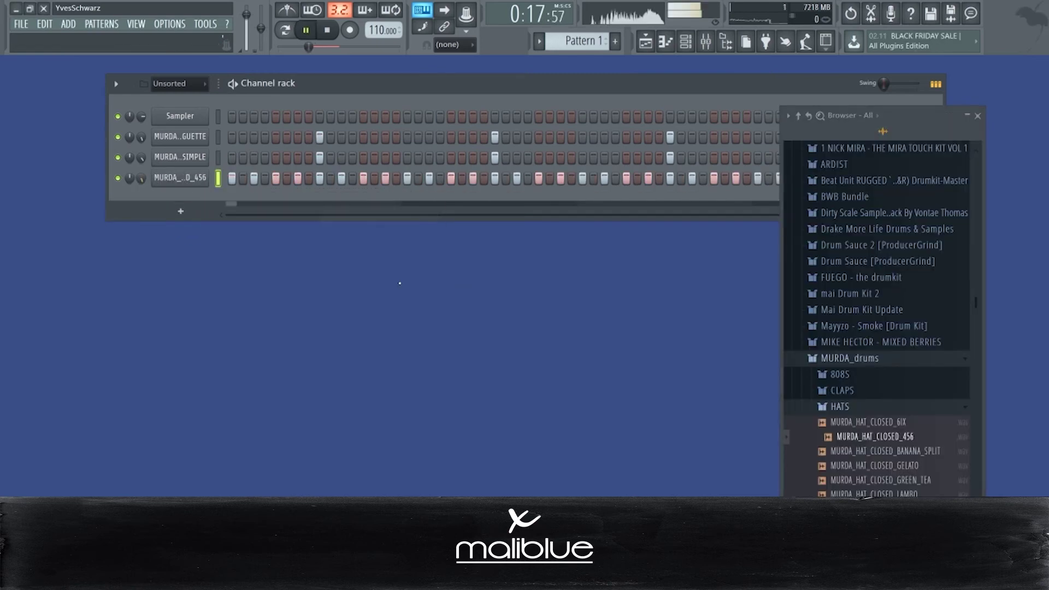
- Lower the rnb 110 bpm mixer track's volume further to sit under the drums, and hide the mixer
left_click_drag(621, 86, 566, 86)
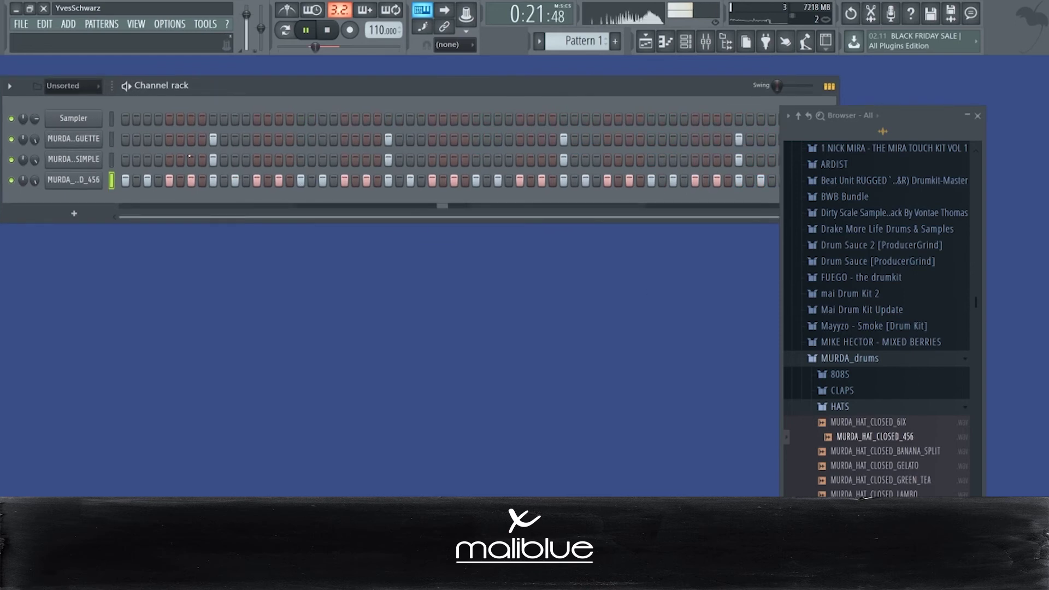
left_click(706, 41)
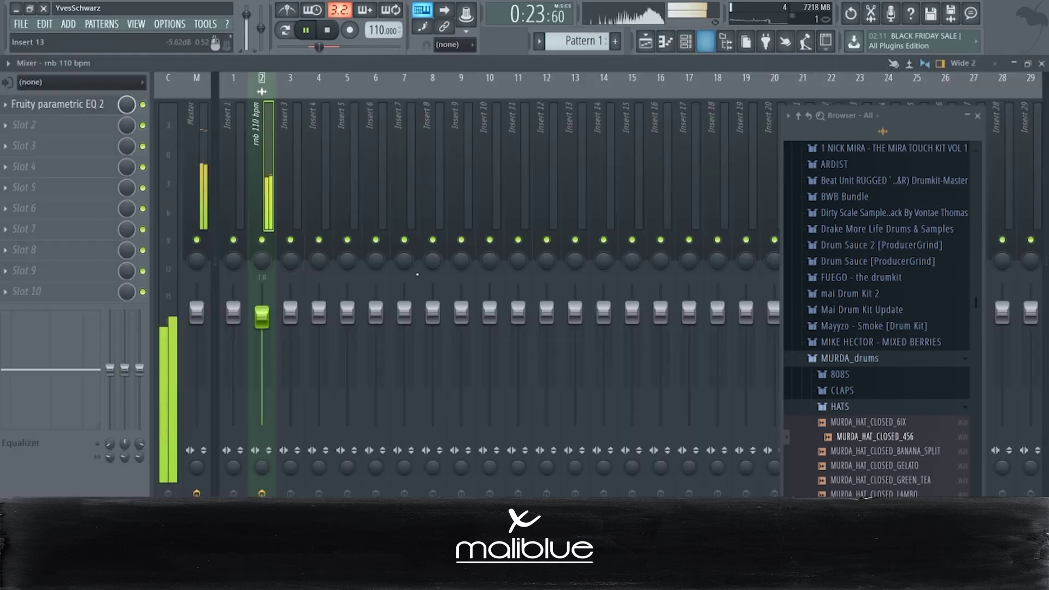
left_click_drag(261, 316, 262, 326)
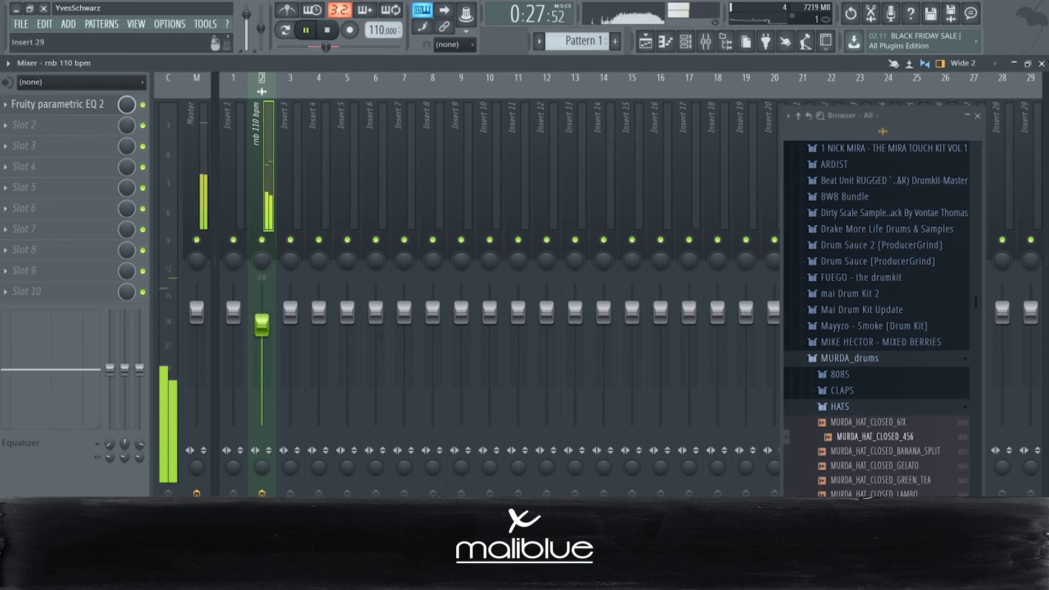
key("F9")
- Audition the clap samples in the OG Parker G-RY Rnb Kit Vol 1 folder
left_click(881, 407)
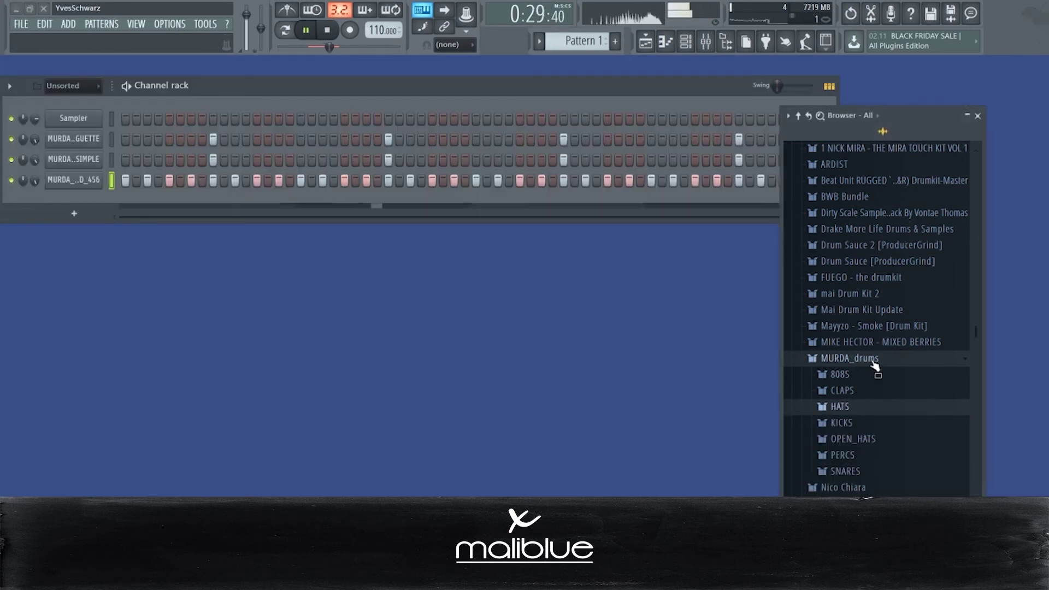
left_click(874, 360)
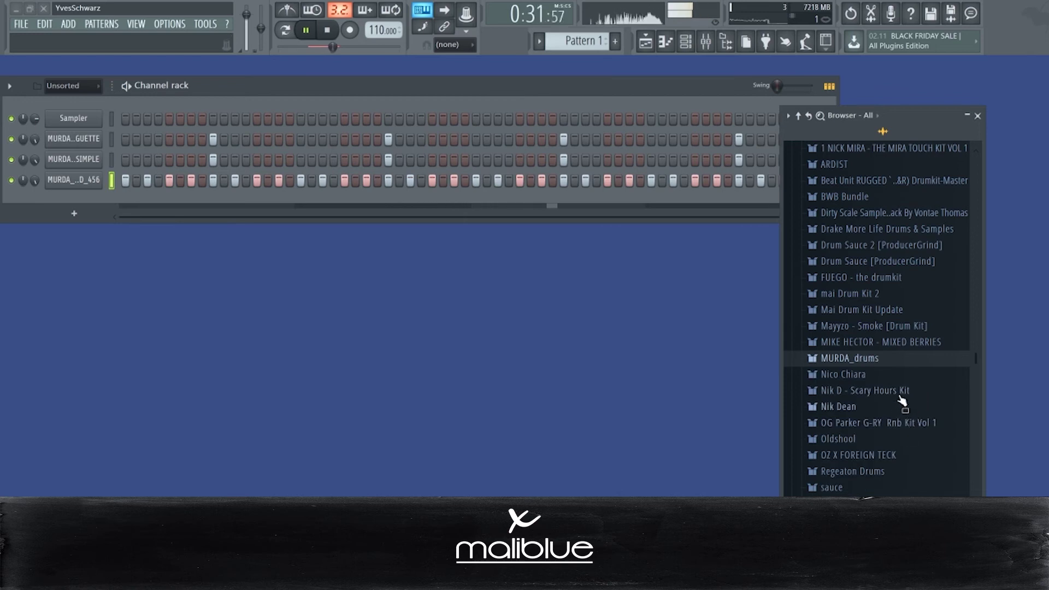
left_click(893, 426)
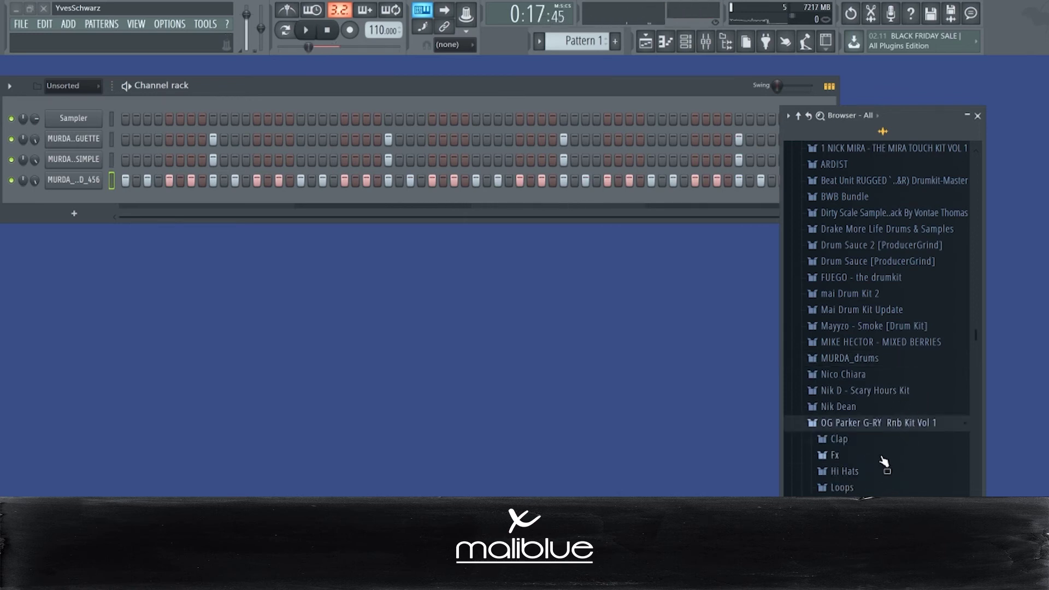
left_click(883, 457)
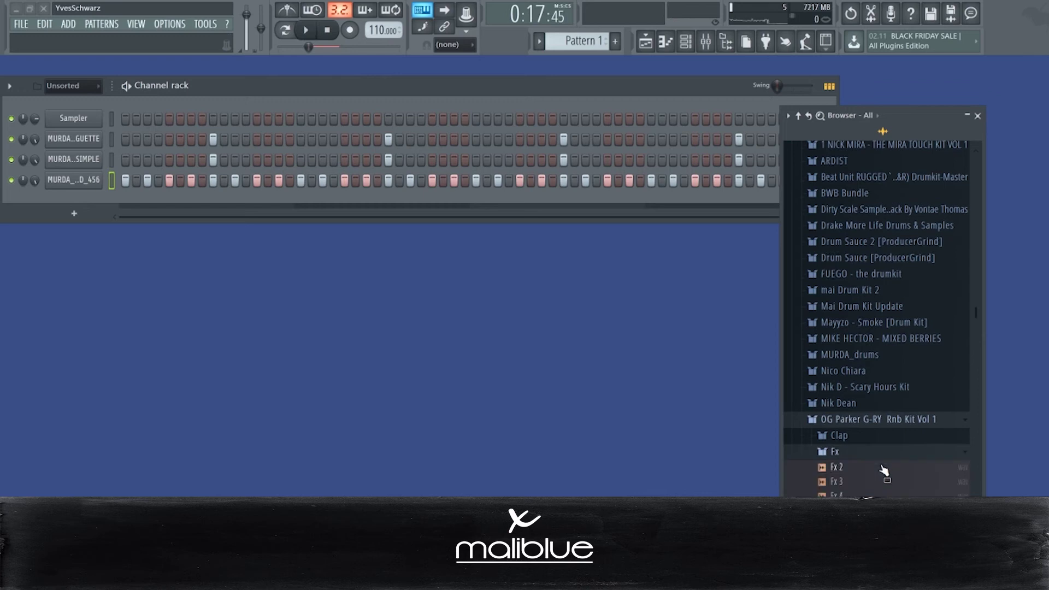
left_click(869, 438)
left_click(869, 454)
left_click(871, 470)
left_click(872, 480)
left_click(873, 493)
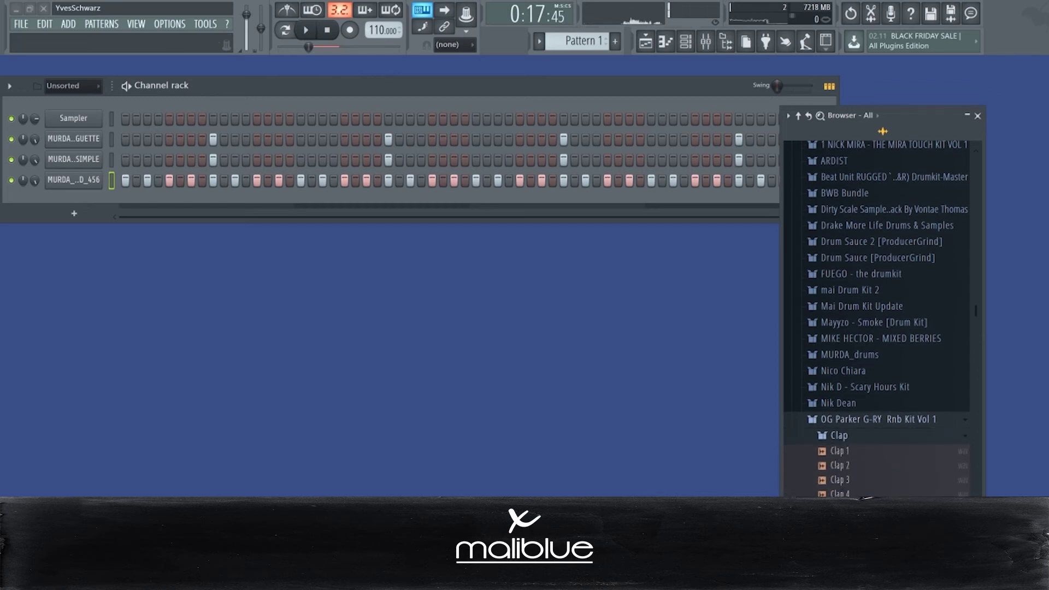
scroll(868, 421, "down", 4)
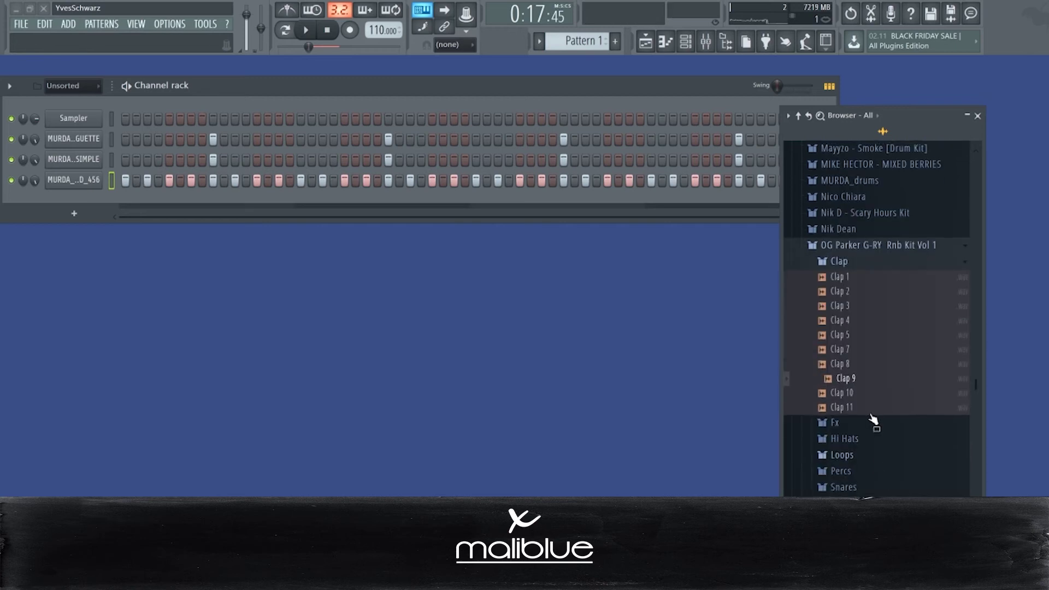